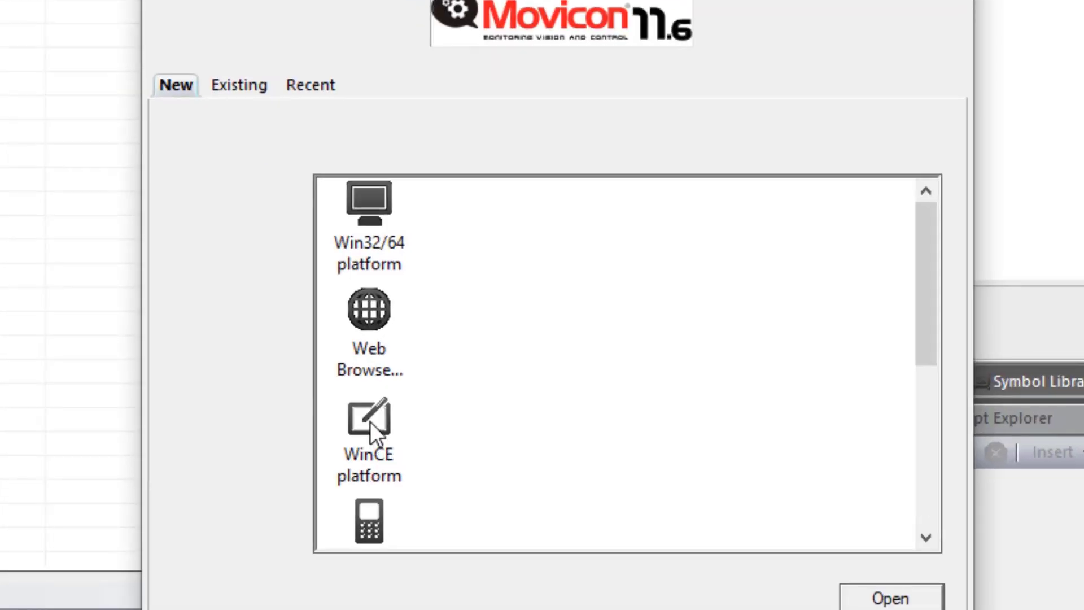
Choose the WinCE platform, fetch the PLC tags, and link TestOut to the X display box
{"action": "left_click", "coordinate": [375, 422]}
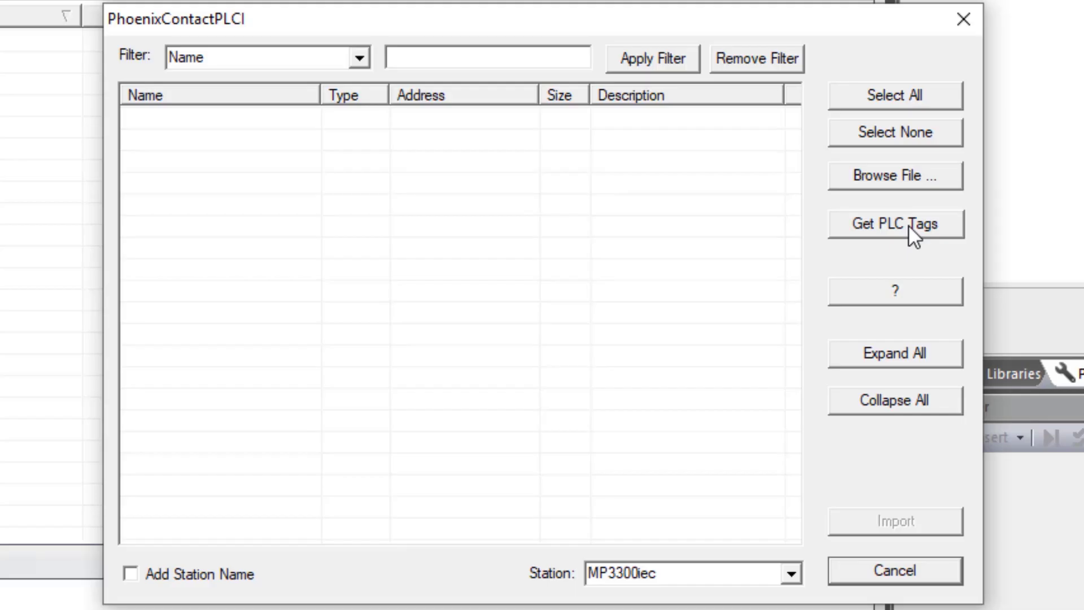
{"action": "left_click", "coordinate": [909, 225]}
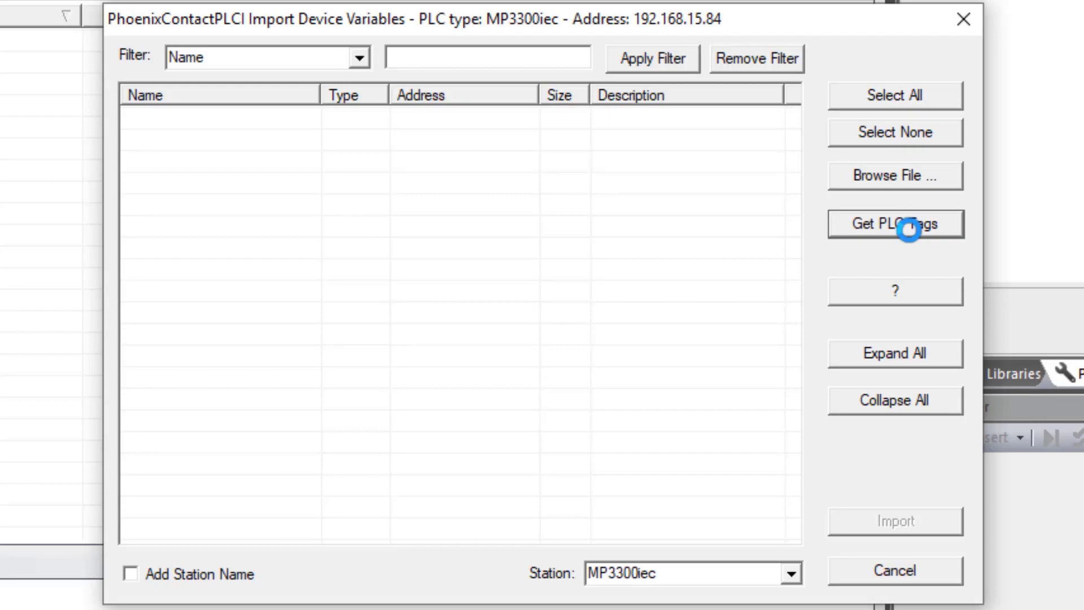
{"action": "left_click_drag", "start_coordinate": [324, 96], "coordinate": [490, 102]}
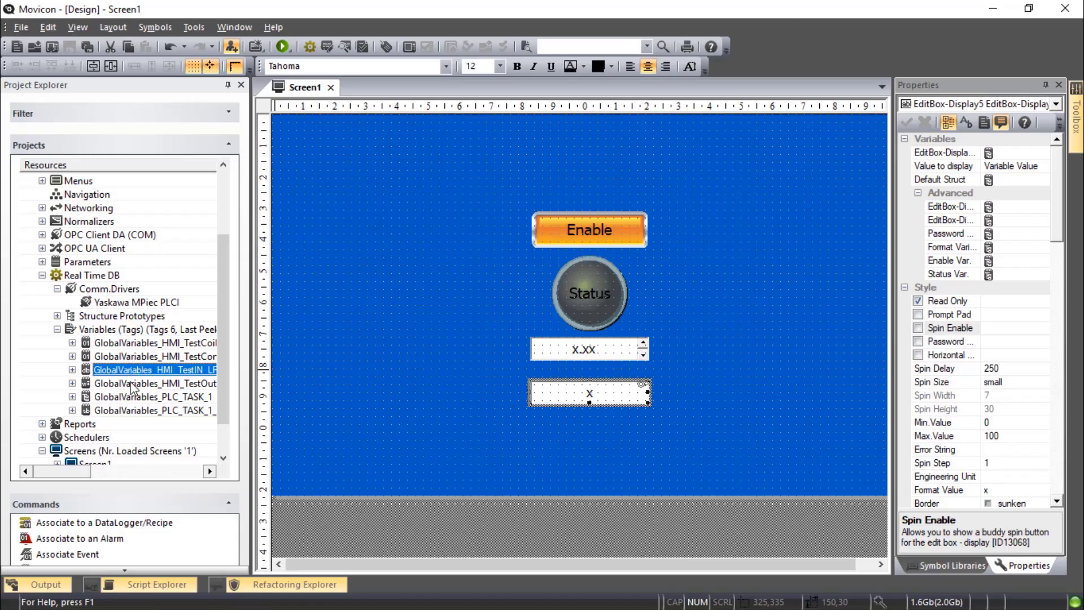
{"action": "left_click", "coordinate": [114, 384]}
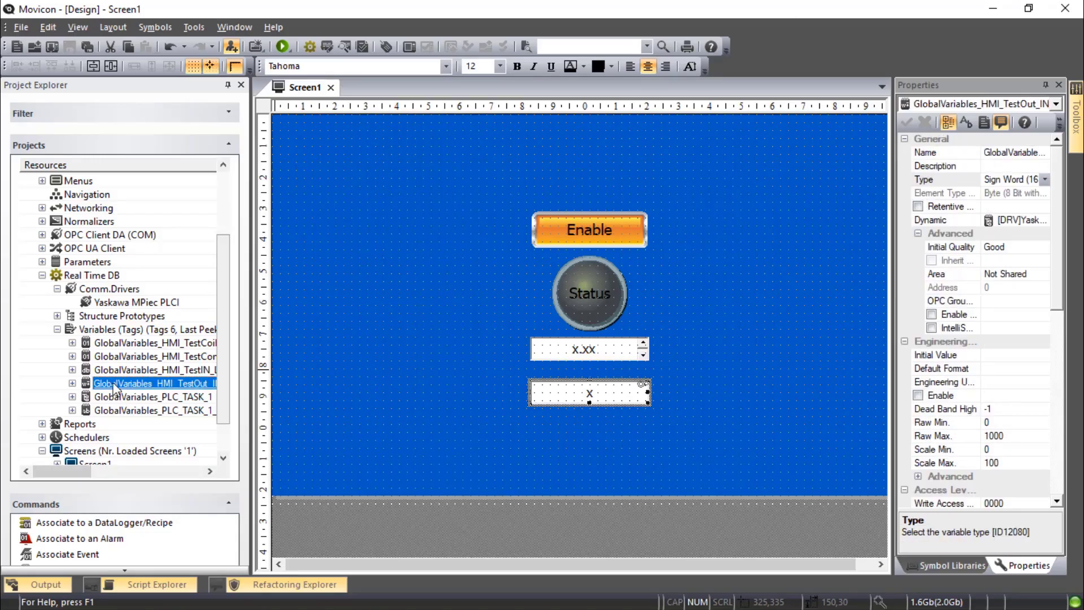
{"action": "left_click_drag", "start_coordinate": [114, 386], "coordinate": [600, 402]}
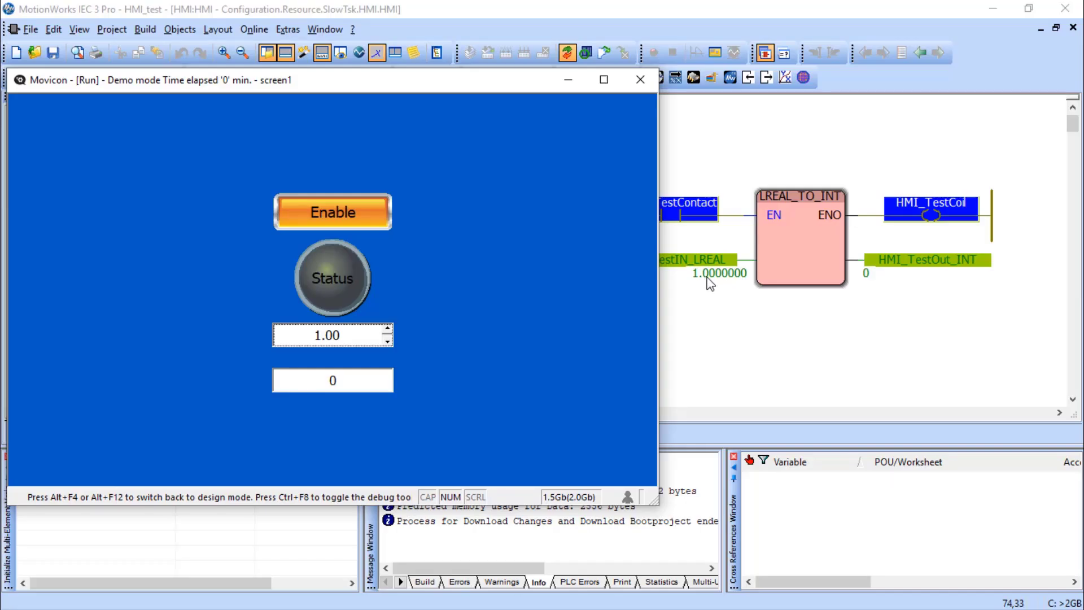
Turn Enable on in runtime, then make quickstart.movprj the panel's startup project
{"action": "left_click", "coordinate": [370, 214]}
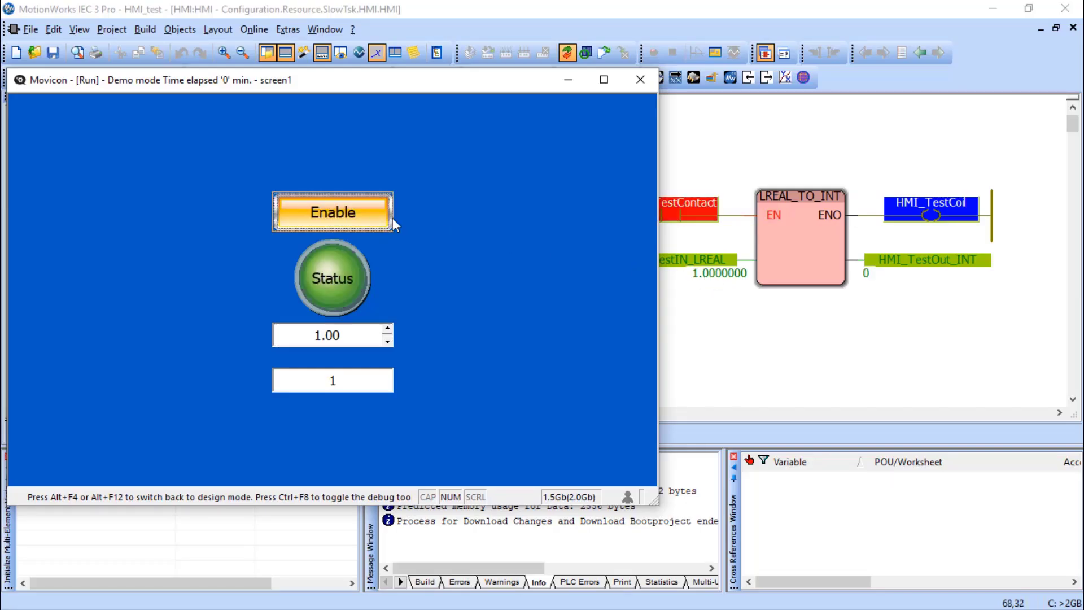
{"action": "left_click", "coordinate": [896, 186]}
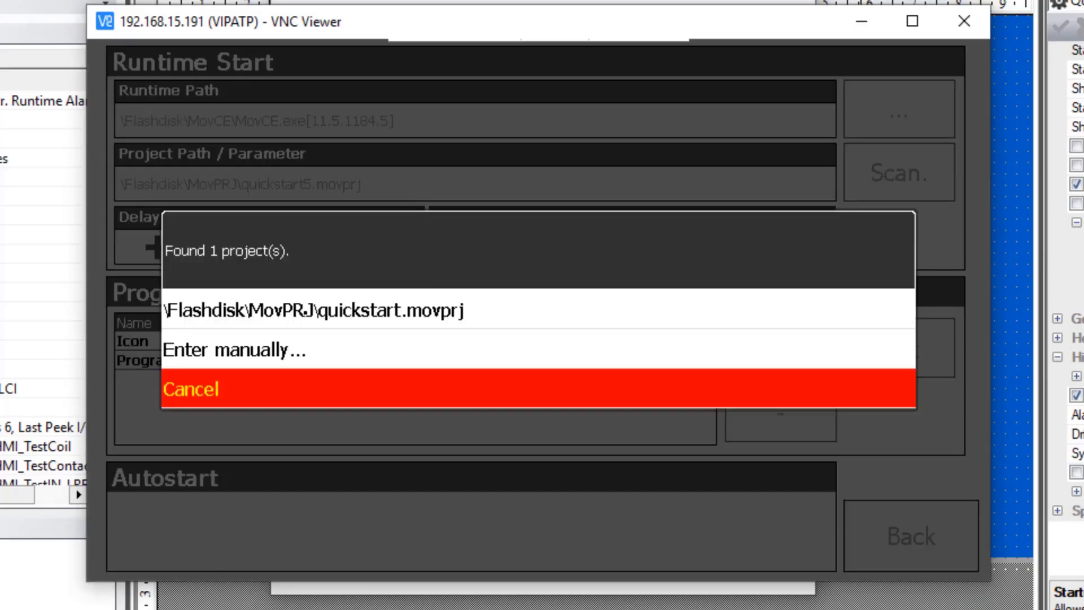
{"action": "left_click", "coordinate": [345, 312]}
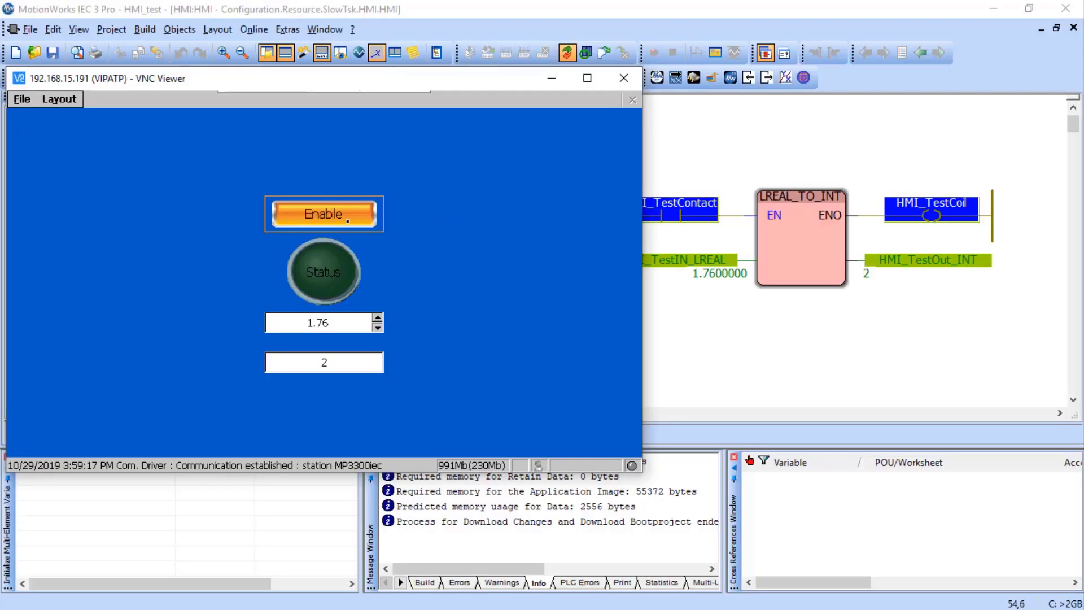
Switch Enable on, step the real input up by one, switch Enable off, and close the version info
{"action": "left_click", "coordinate": [348, 221]}
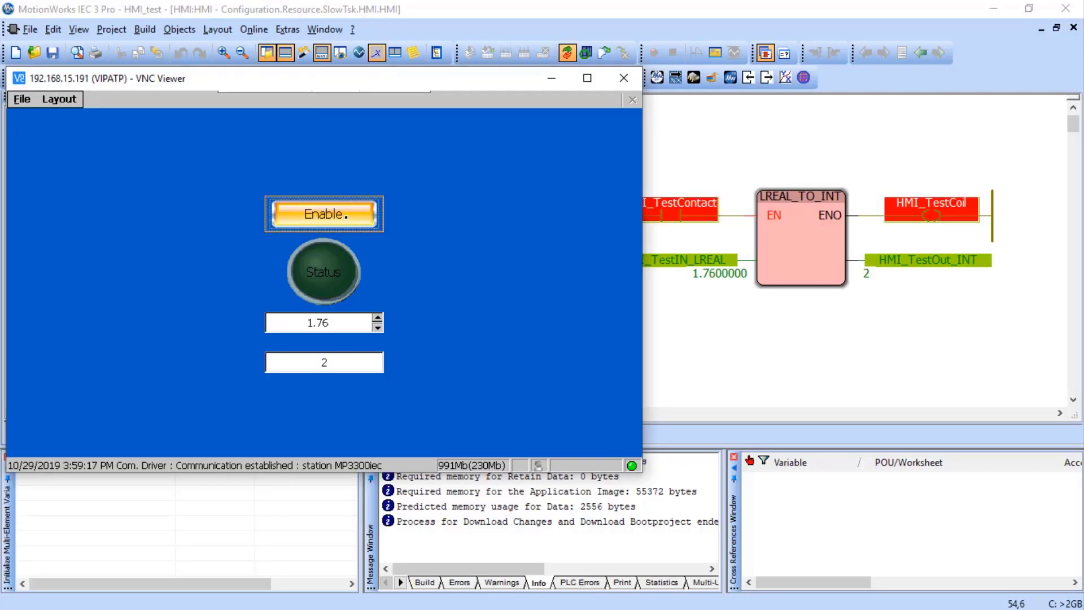
{"action": "left_click", "coordinate": [377, 318]}
{"action": "left_click", "coordinate": [324, 213]}
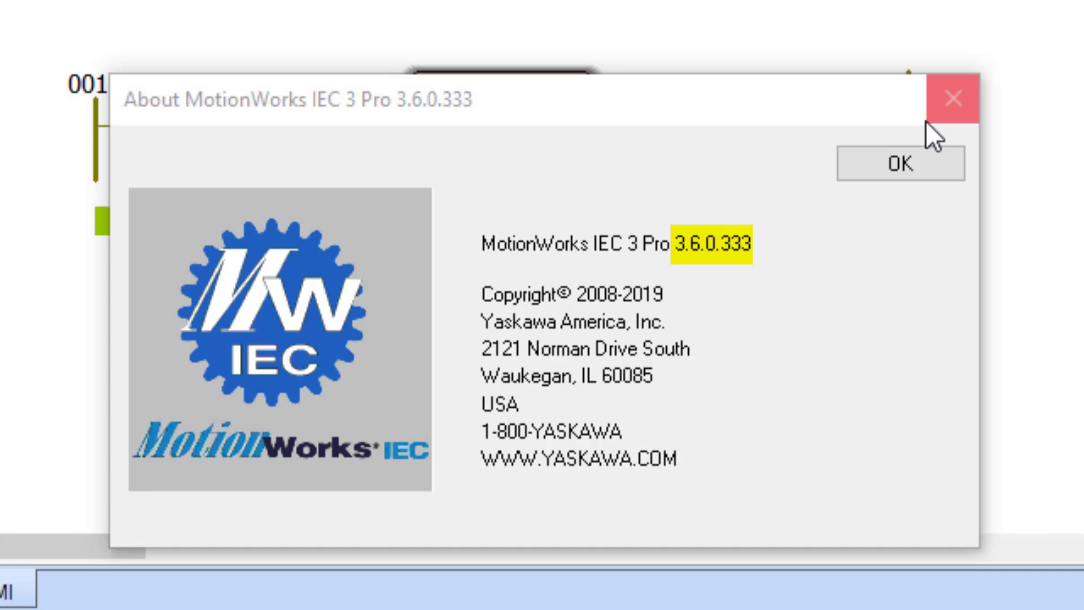
{"action": "left_click", "coordinate": [912, 161]}
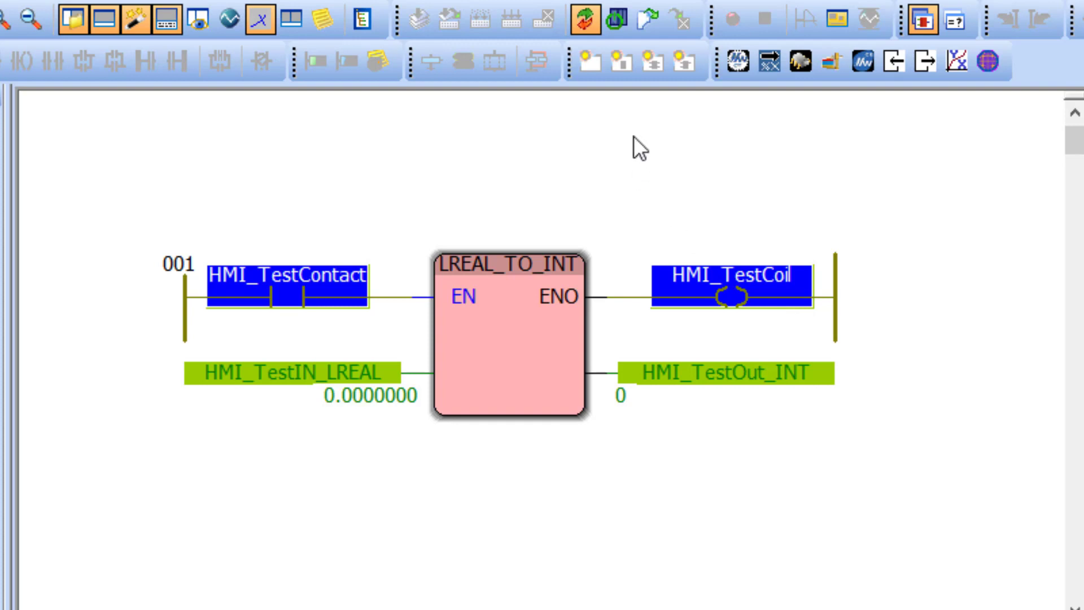
Stop debugging and tick OPC for HMI_TestIN_LREAL and HMI_TestOut_INT in Global_Variables
{"action": "left_click", "coordinate": [586, 27]}
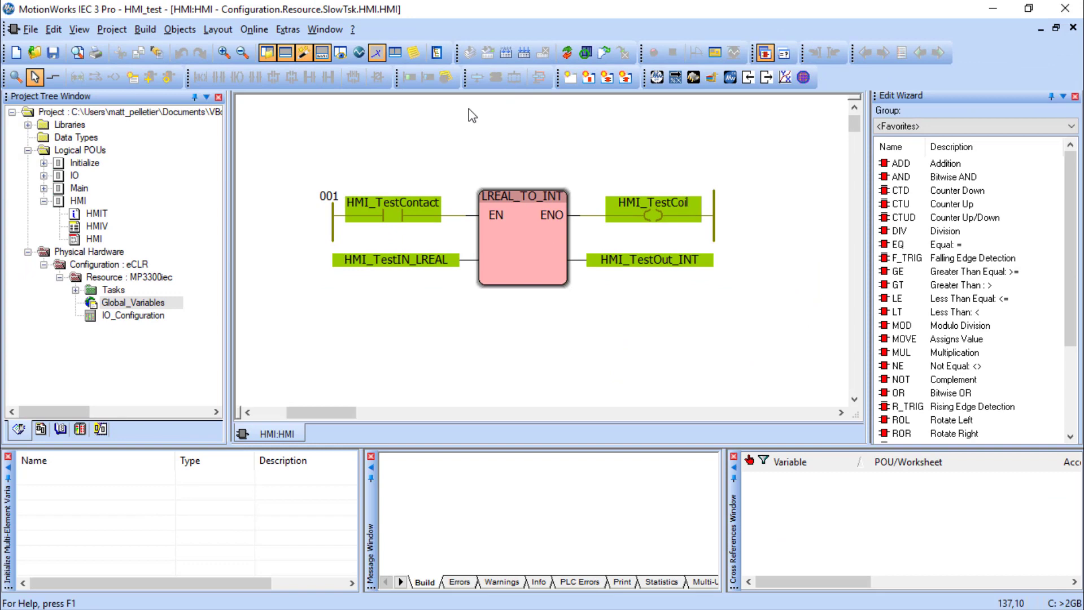
{"action": "double_click", "coordinate": [133, 302]}
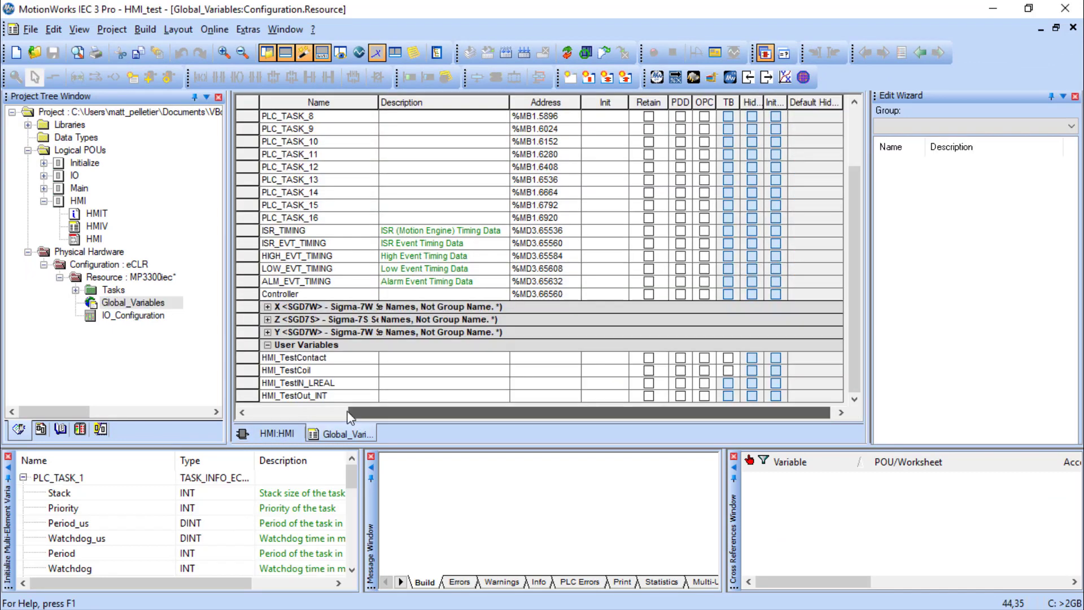
{"action": "left_click_drag", "start_coordinate": [270, 411], "coordinate": [375, 412]}
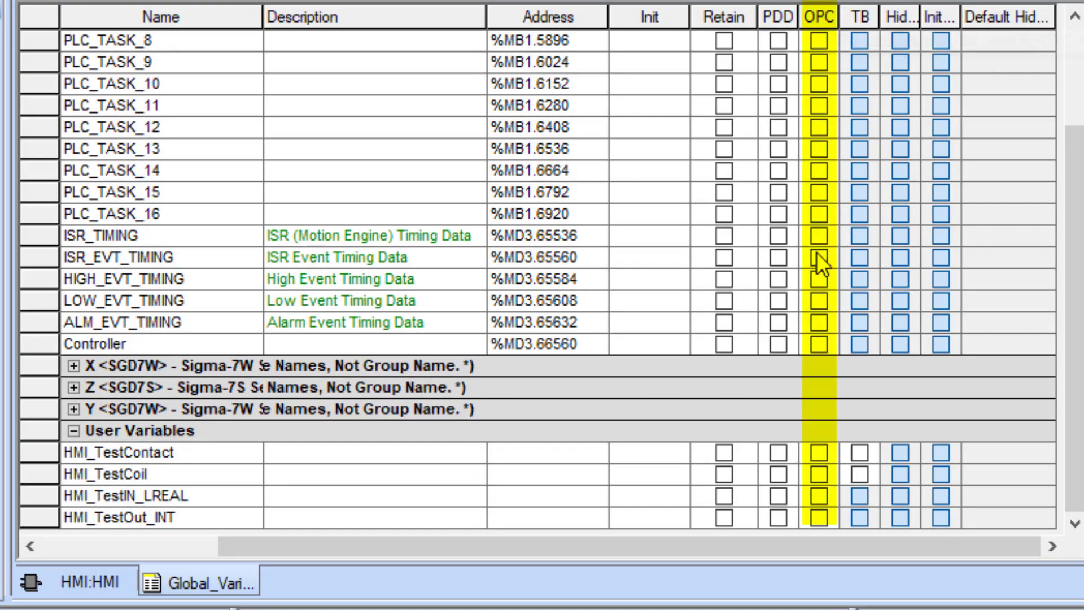
{"action": "left_click", "coordinate": [818, 495]}
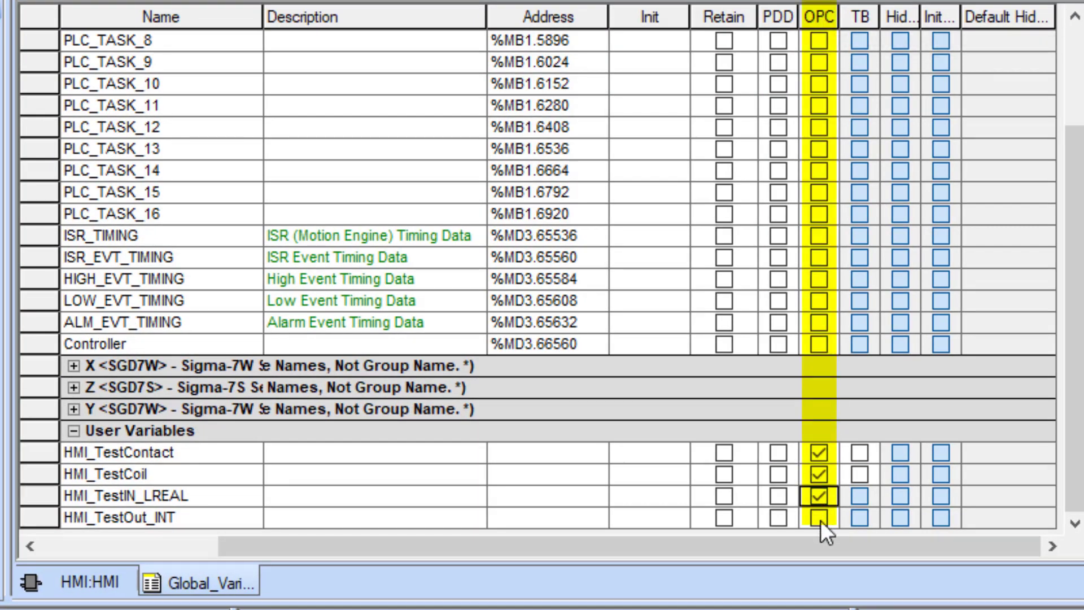
{"action": "left_click", "coordinate": [820, 518]}
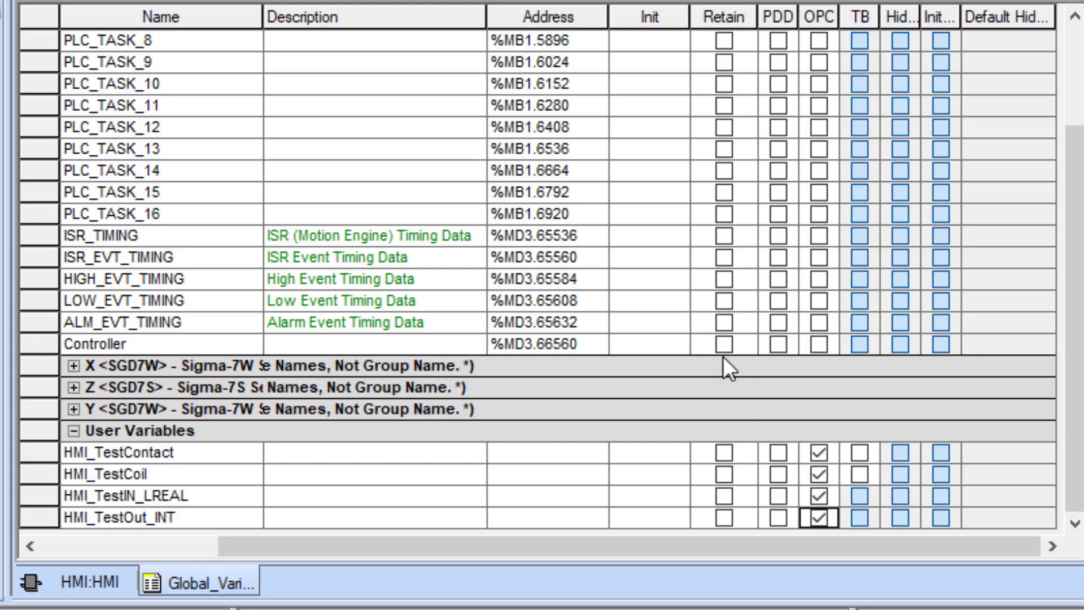
Flag PLC_TASK_1 for OPC and rebuild the project
{"action": "scroll", "coordinate": [674, 269], "scroll_direction": "up", "scroll_amount": 4}
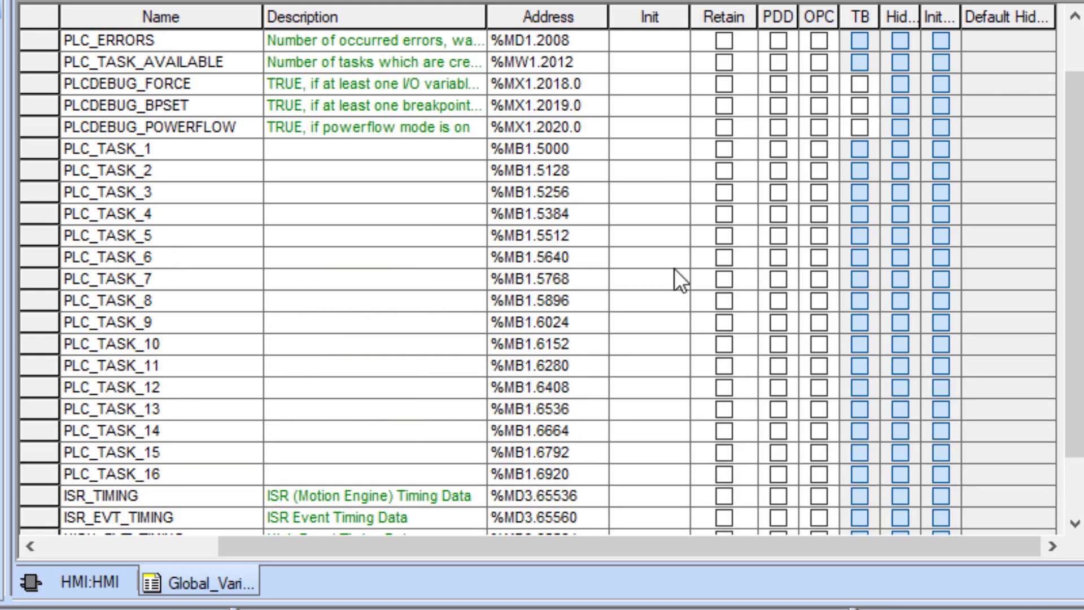
{"action": "left_click", "coordinate": [209, 148]}
{"action": "left_click", "coordinate": [819, 149]}
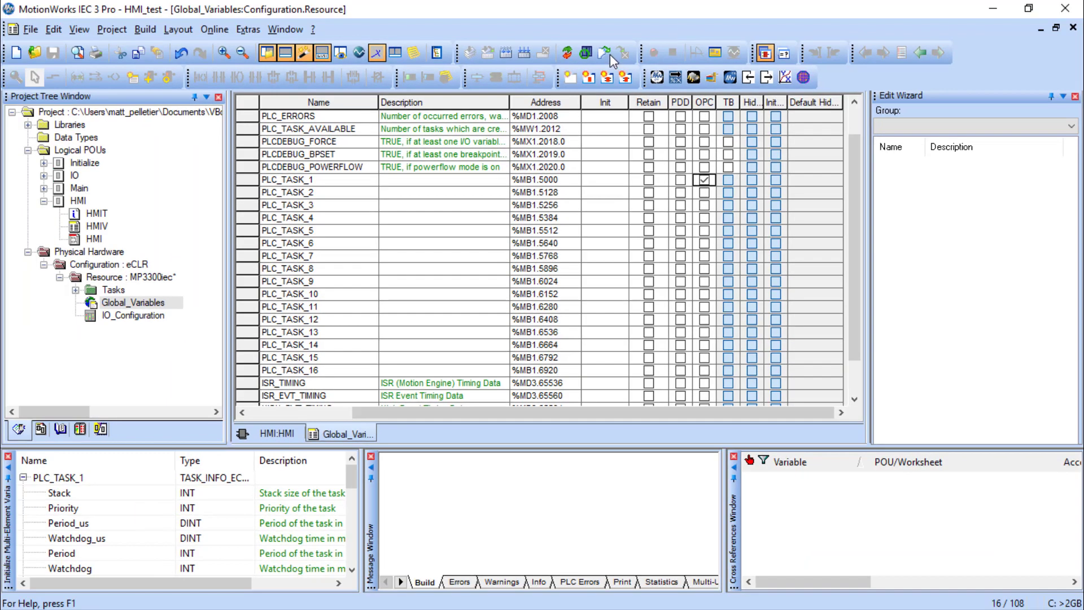
{"action": "left_click", "coordinate": [604, 53]}
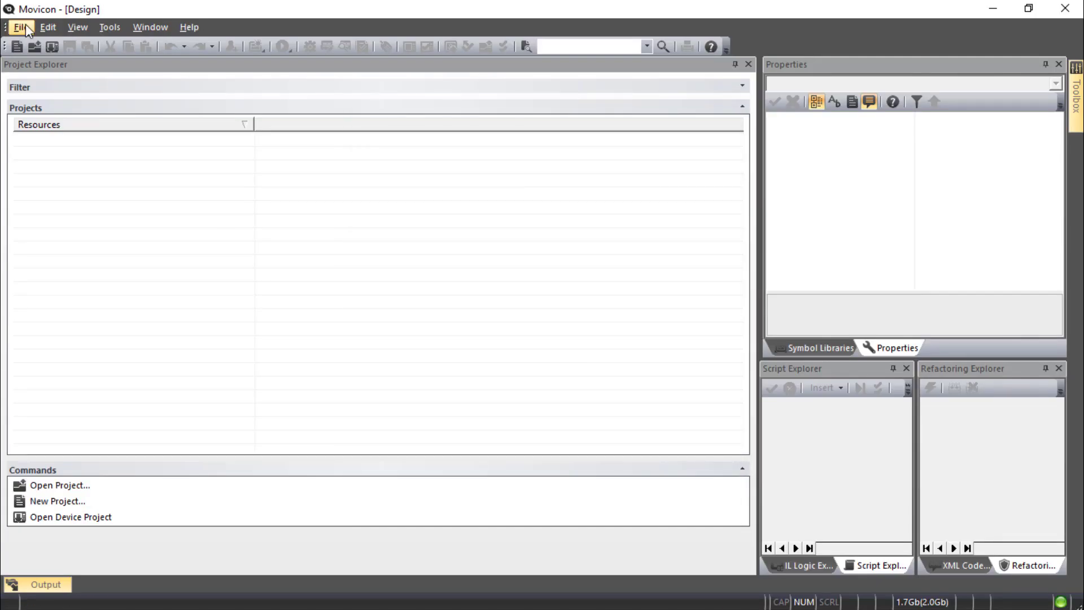
Start a new WinCE project named QuickStart
{"action": "left_click", "coordinate": [21, 27]}
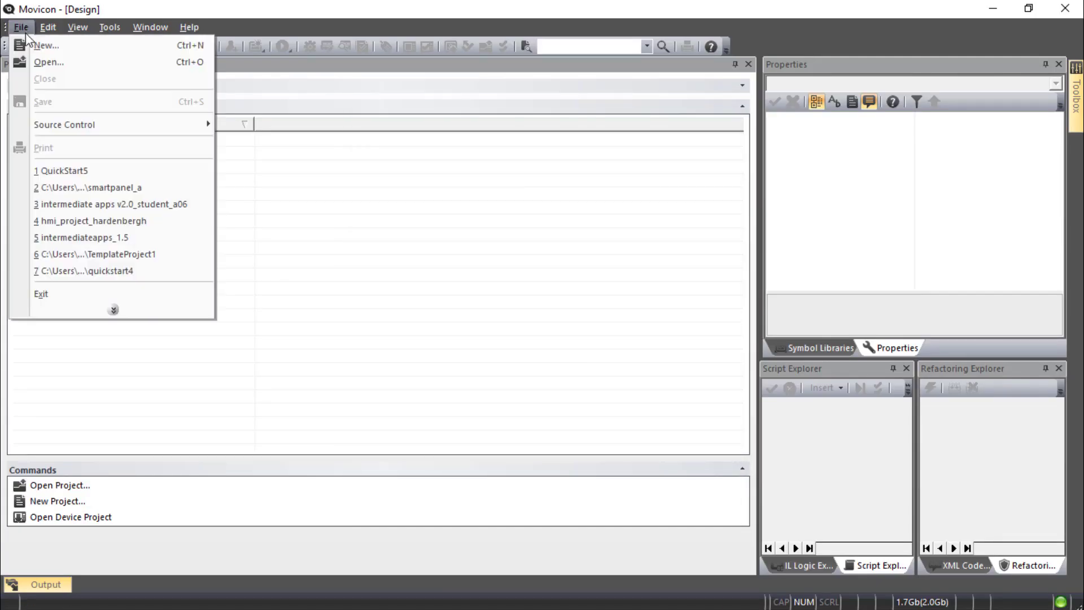
{"action": "left_click", "coordinate": [34, 46]}
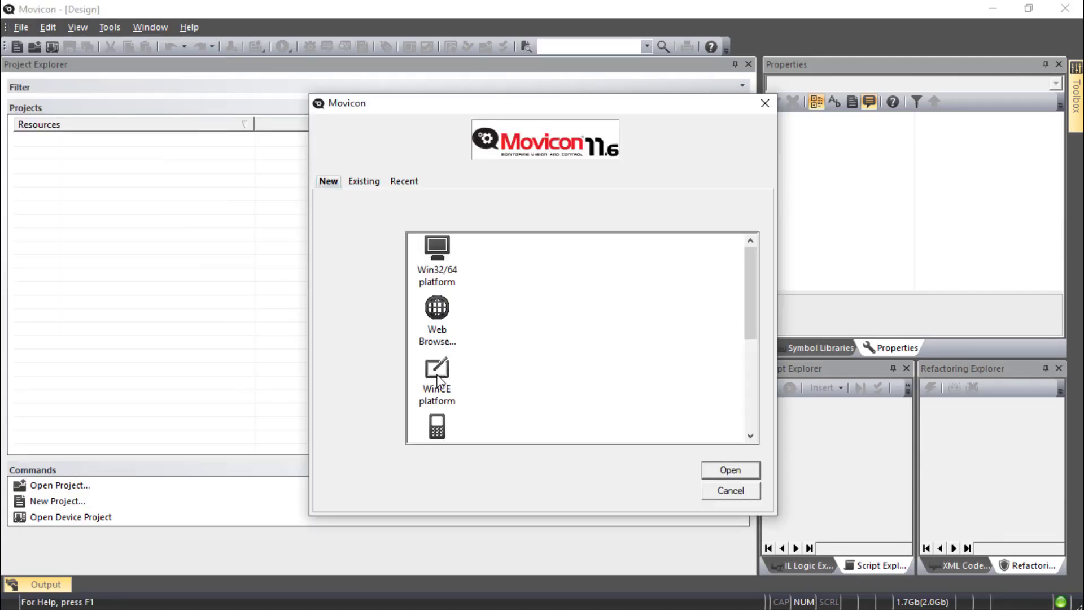
{"action": "left_click", "coordinate": [437, 377]}
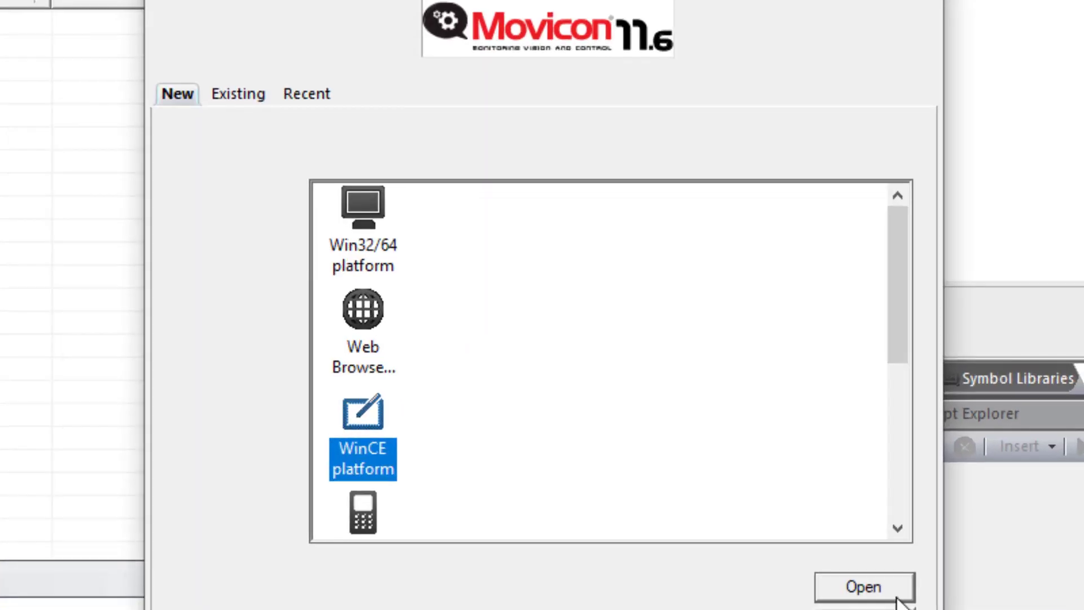
{"action": "left_click", "coordinate": [895, 596]}
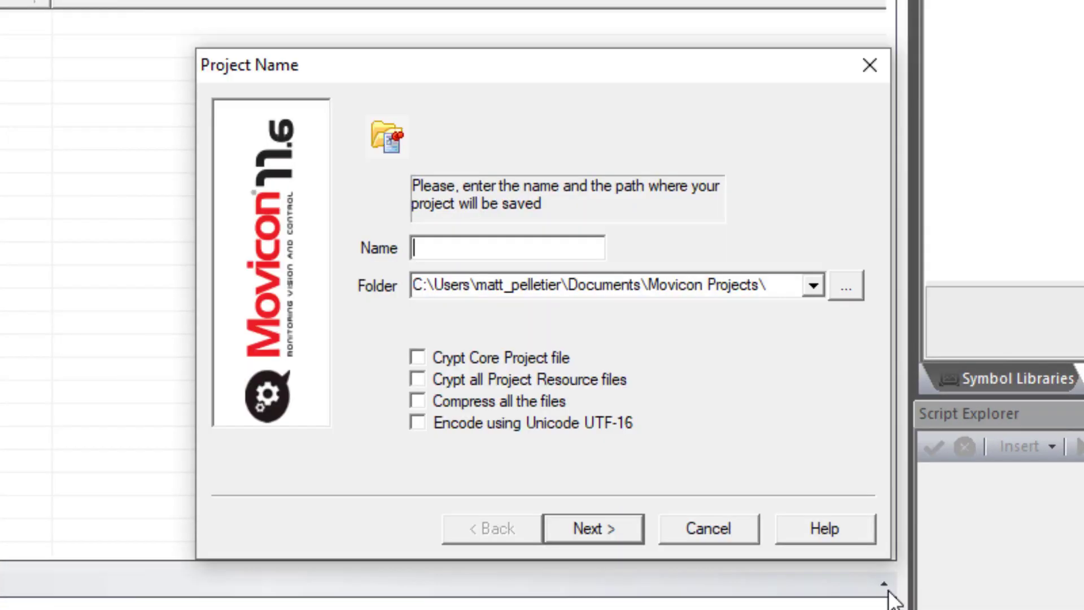
{"action": "type", "text": "QuickStart"}
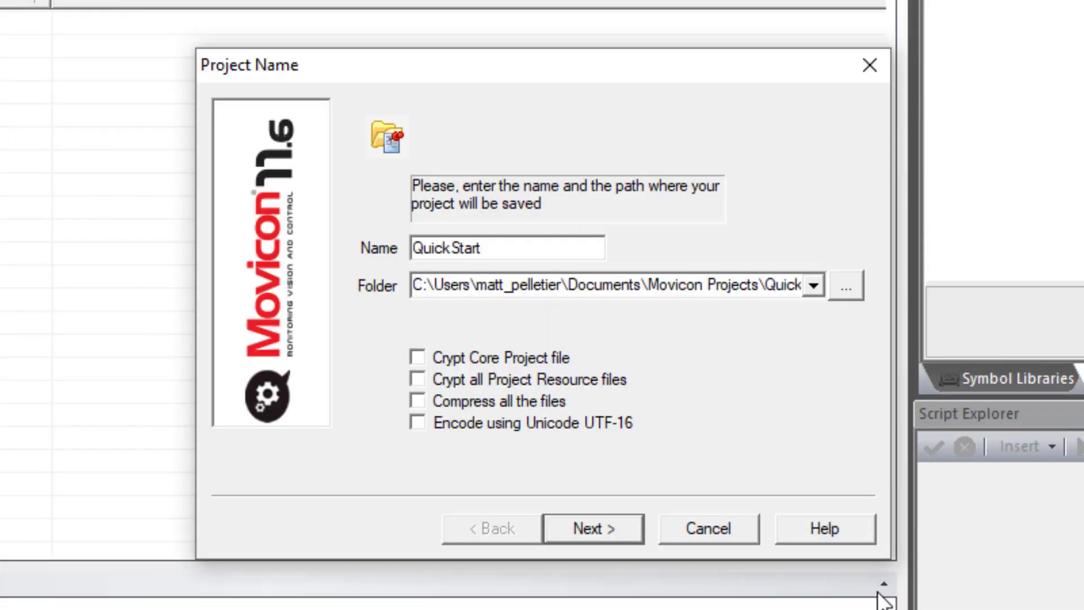
{"action": "left_click", "coordinate": [613, 538]}
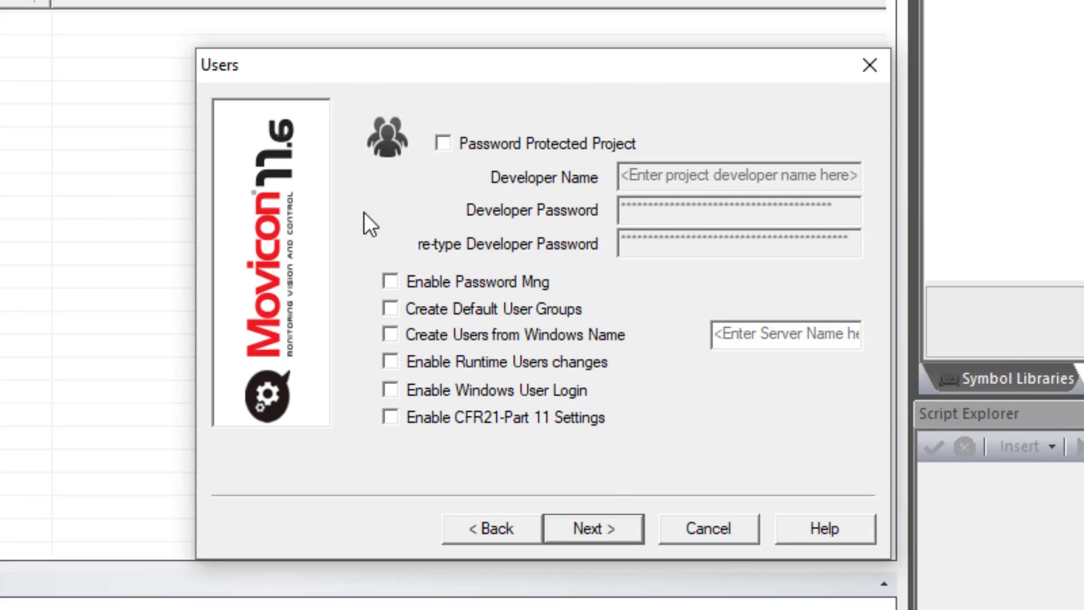
Add the Yaskawa MPiec PLCI driver to the project
{"action": "left_click", "coordinate": [598, 530]}
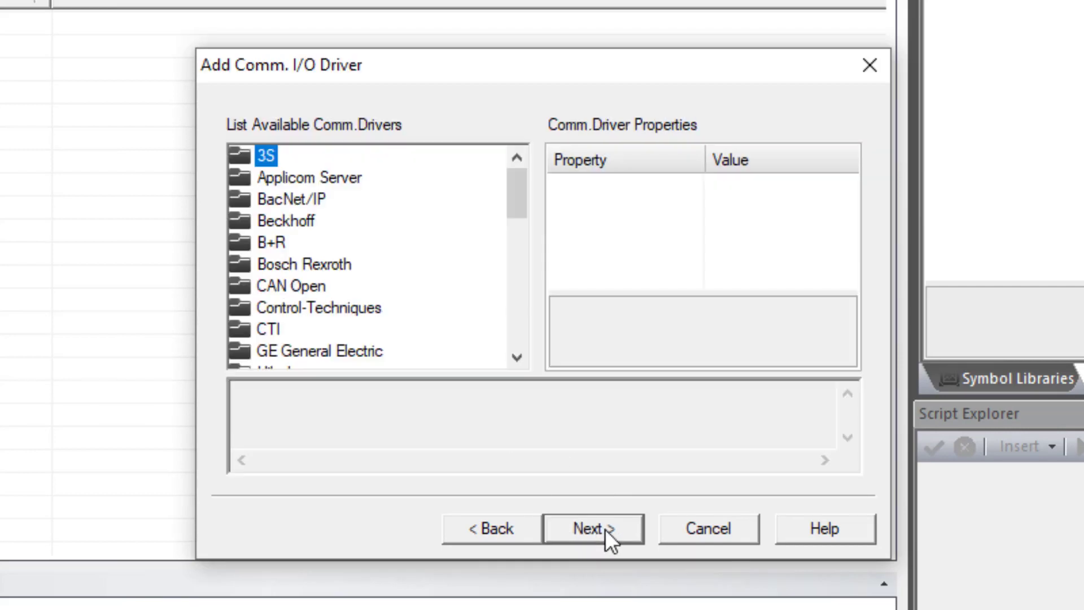
{"action": "left_click_drag", "start_coordinate": [520, 205], "coordinate": [515, 339]}
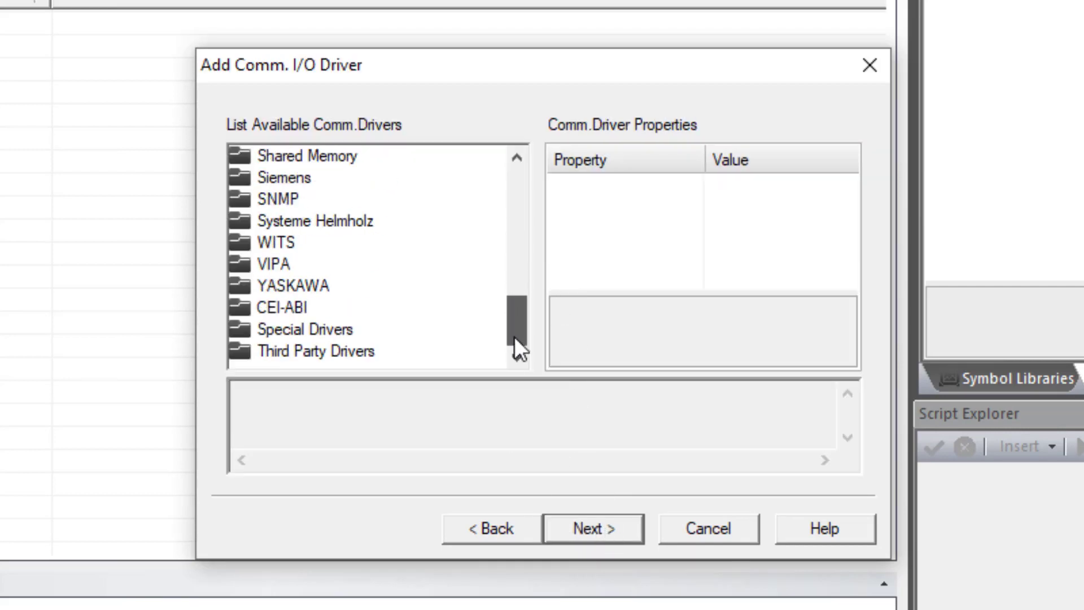
{"action": "double_click", "coordinate": [291, 286]}
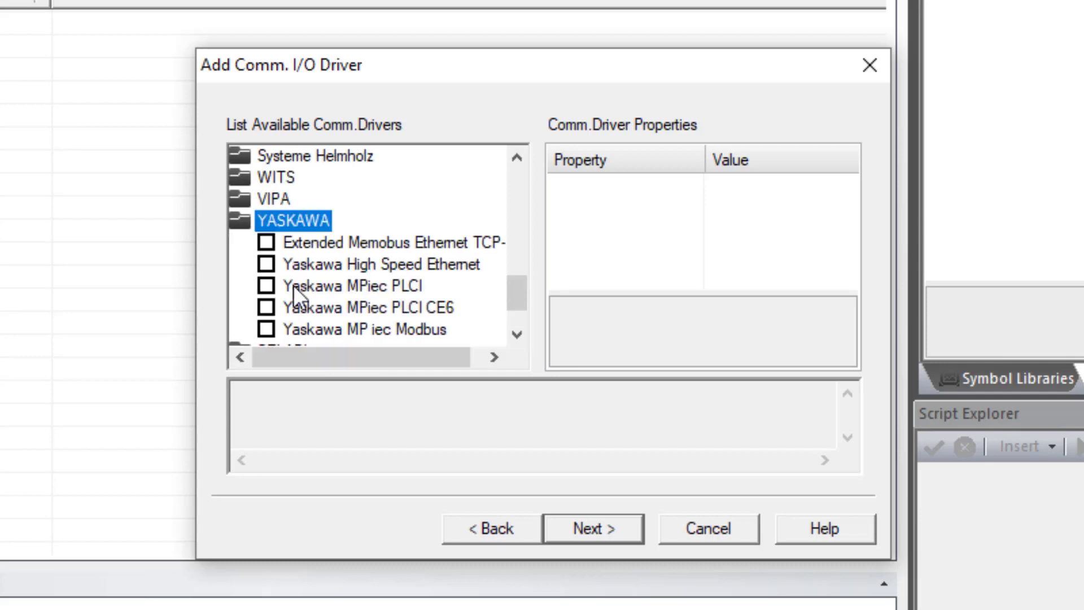
{"action": "left_click", "coordinate": [266, 286]}
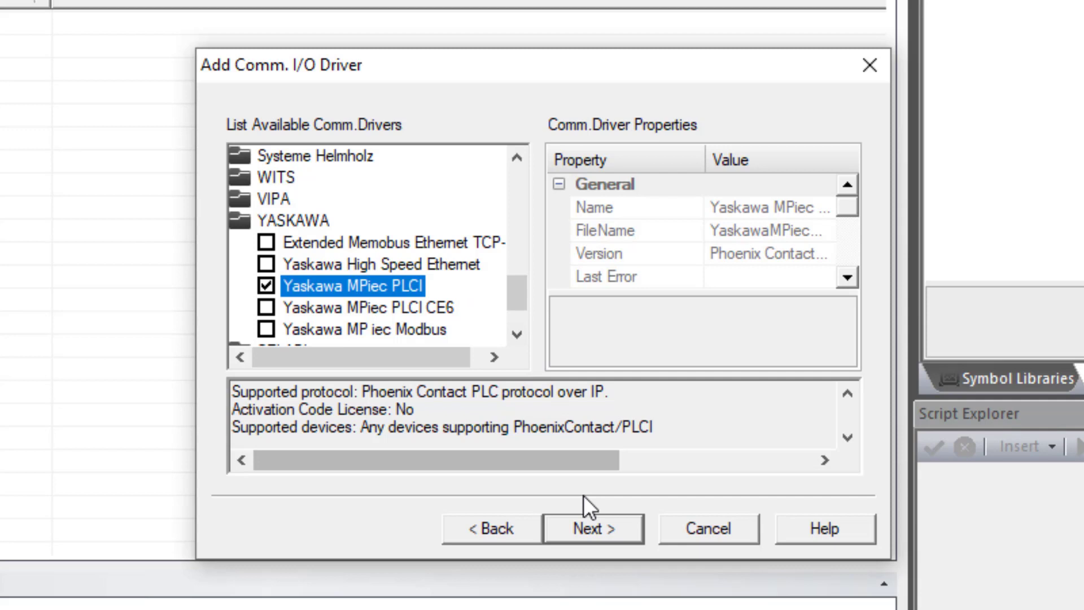
{"action": "left_click", "coordinate": [592, 532]}
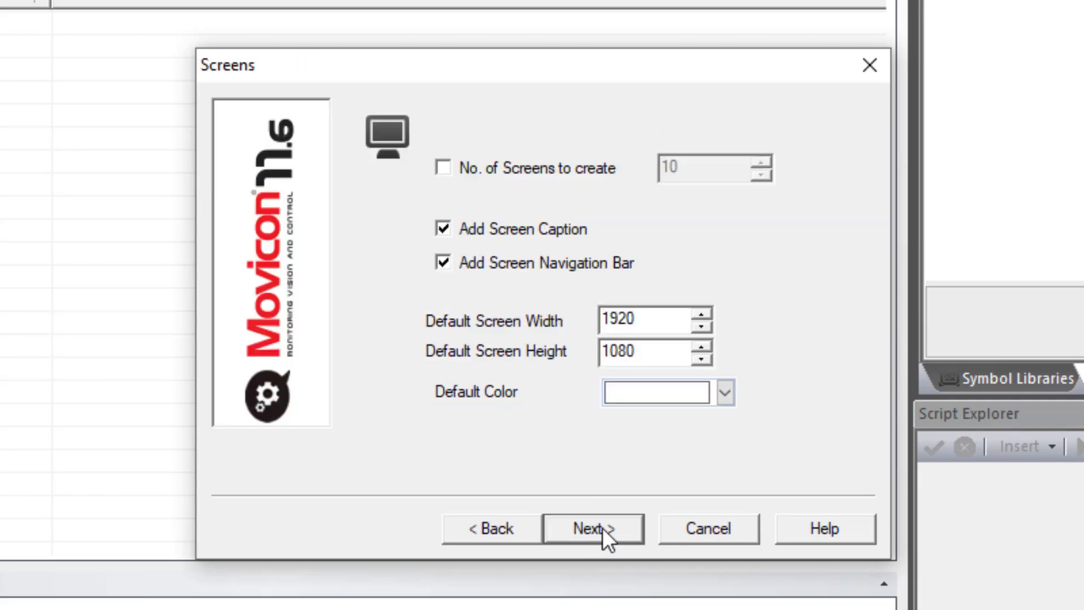
Set default screens to 800×480 in custom blue, then continue past data logger settings
{"action": "left_click_drag", "start_coordinate": [665, 319], "coordinate": [565, 328]}
{"action": "type", "text": "800"}
{"action": "key", "text": "Tab"}
{"action": "type", "text": "480"}
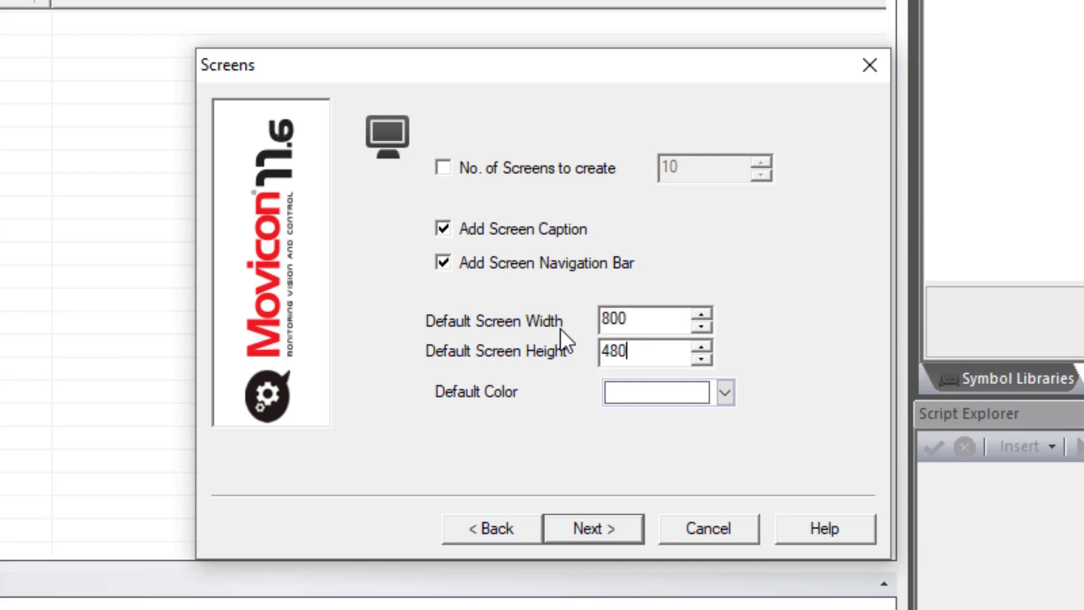
{"action": "left_click", "coordinate": [725, 391]}
{"action": "left_click", "coordinate": [722, 488]}
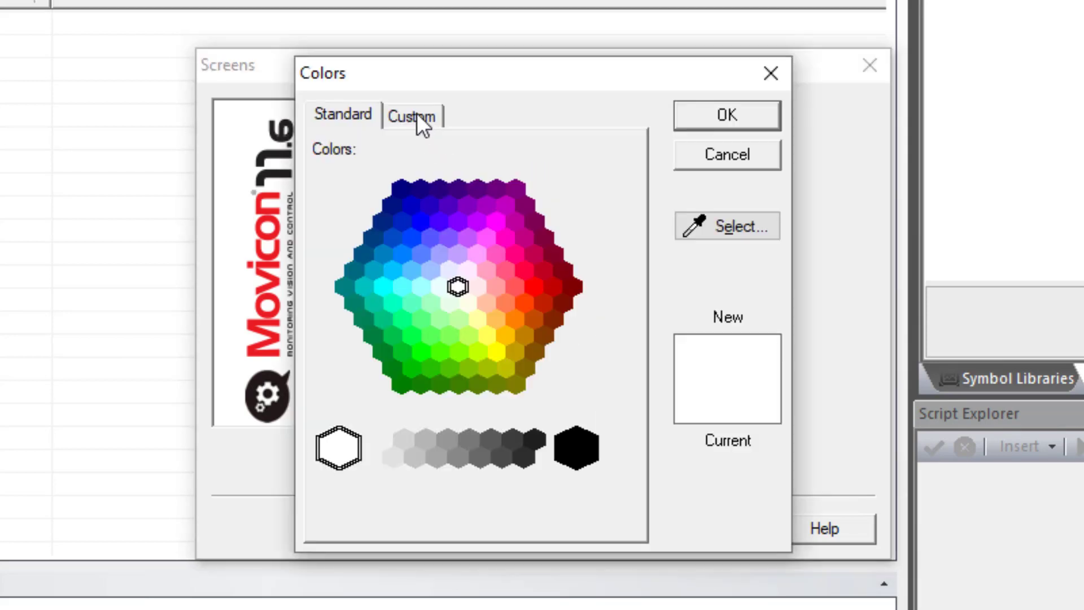
{"action": "left_click", "coordinate": [415, 115]}
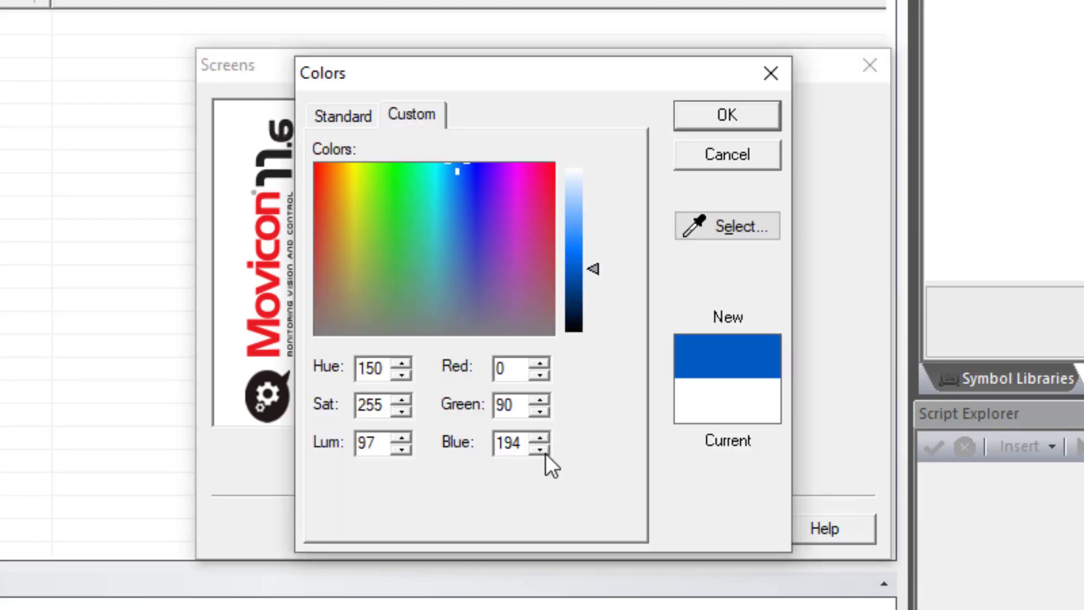
{"action": "left_click", "coordinate": [728, 117]}
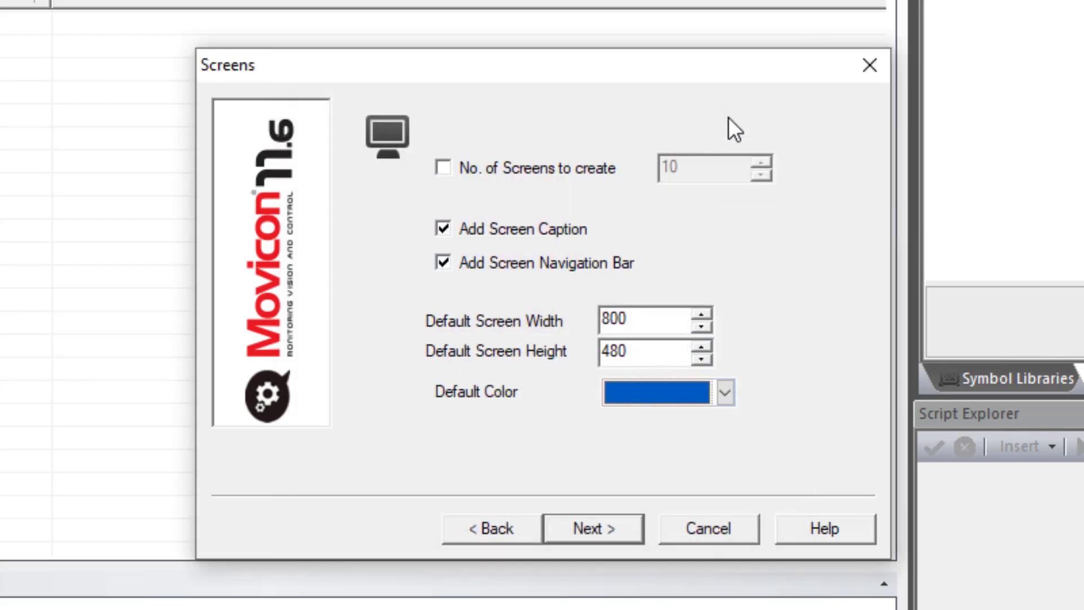
{"action": "left_click", "coordinate": [599, 529]}
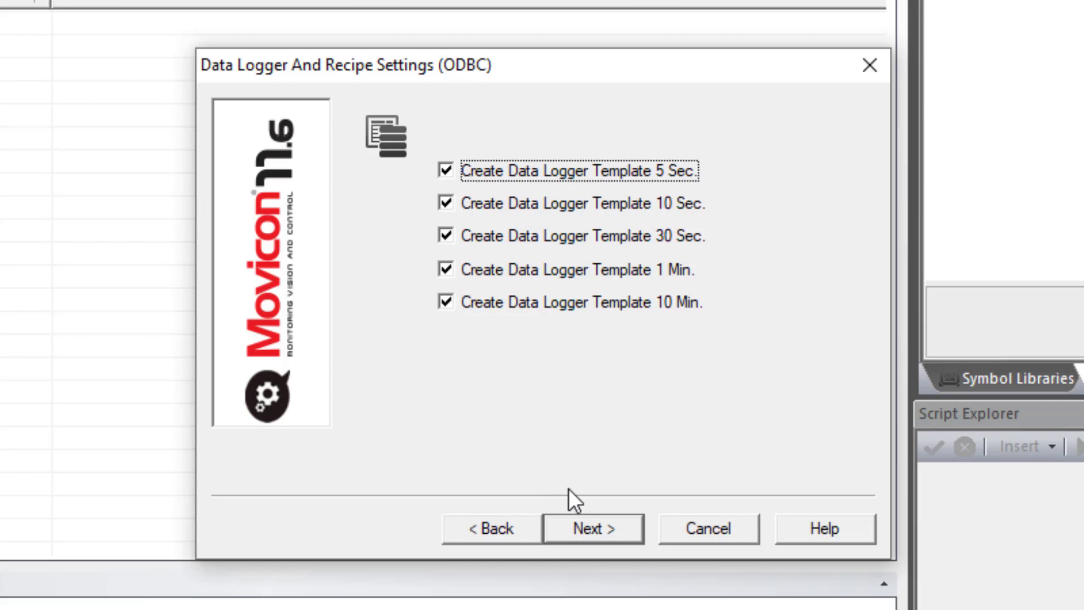
{"action": "left_click", "coordinate": [598, 525]}
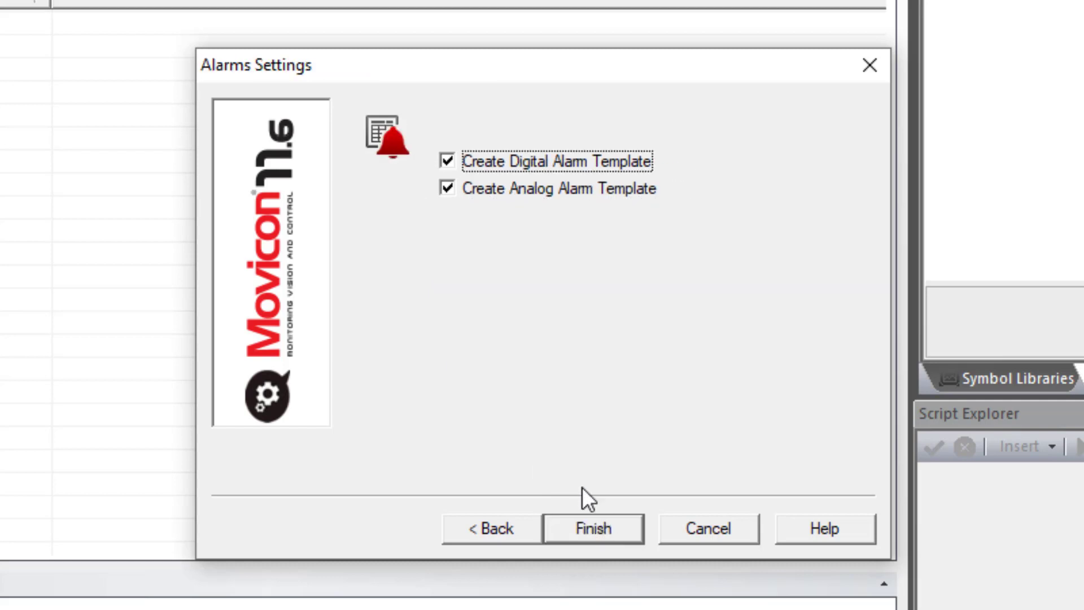
Finish the wizard and add a driver station with server address 192.168.15.84
{"action": "left_click", "coordinate": [597, 526]}
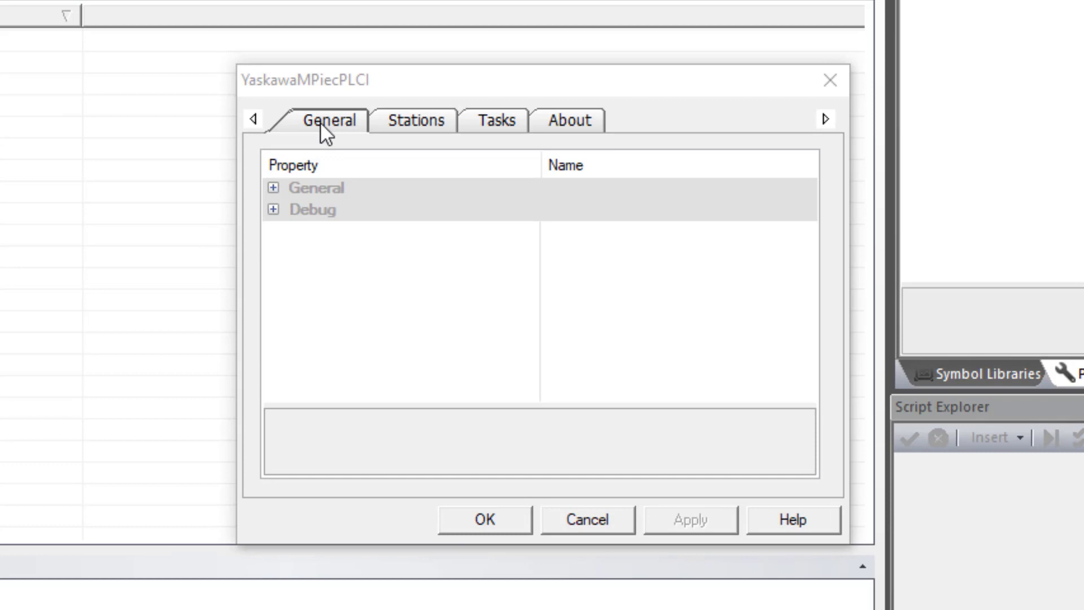
{"action": "left_click", "coordinate": [408, 121]}
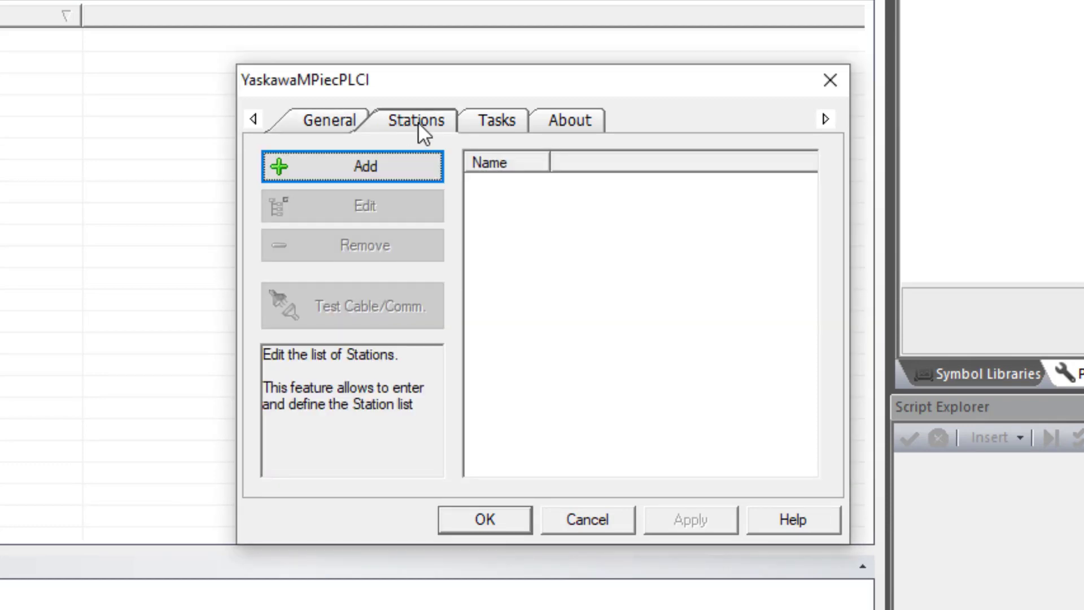
{"action": "left_click", "coordinate": [406, 165]}
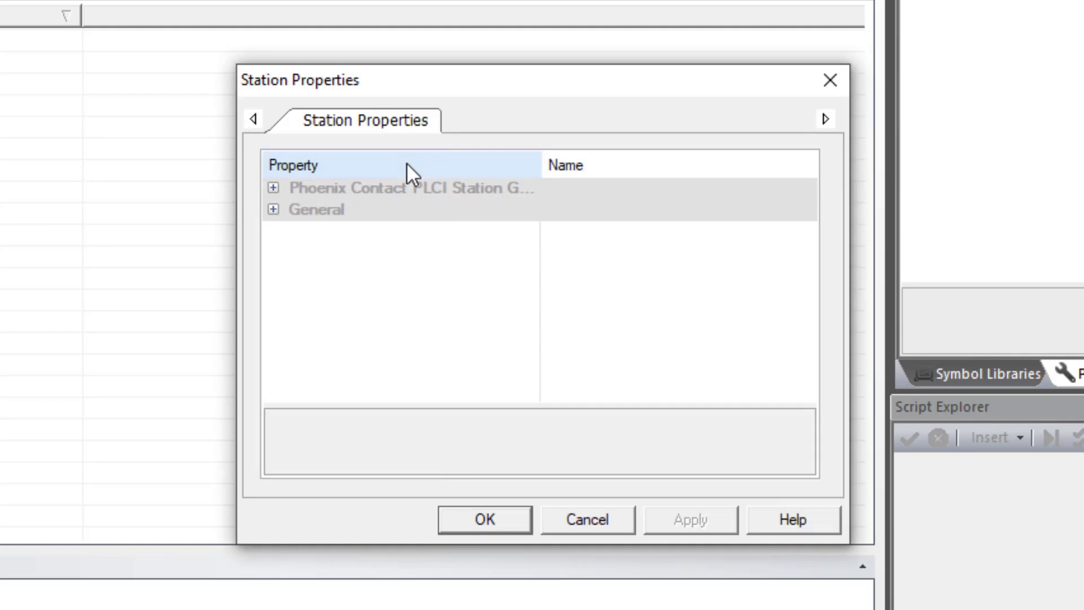
{"action": "double_click", "coordinate": [430, 190]}
{"action": "left_click", "coordinate": [589, 209]}
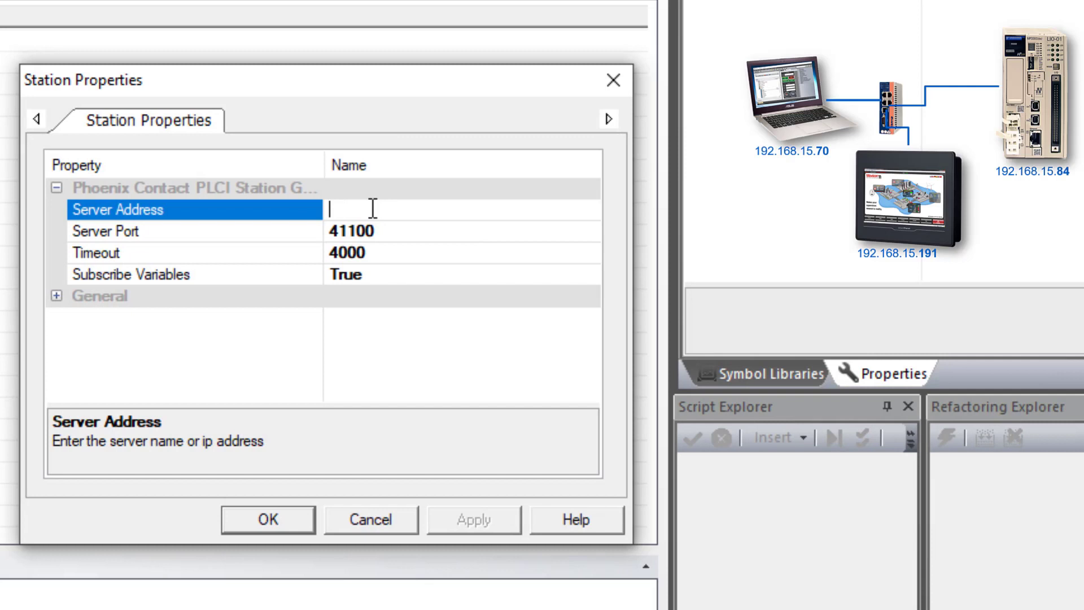
{"action": "type", "text": "192.168"}
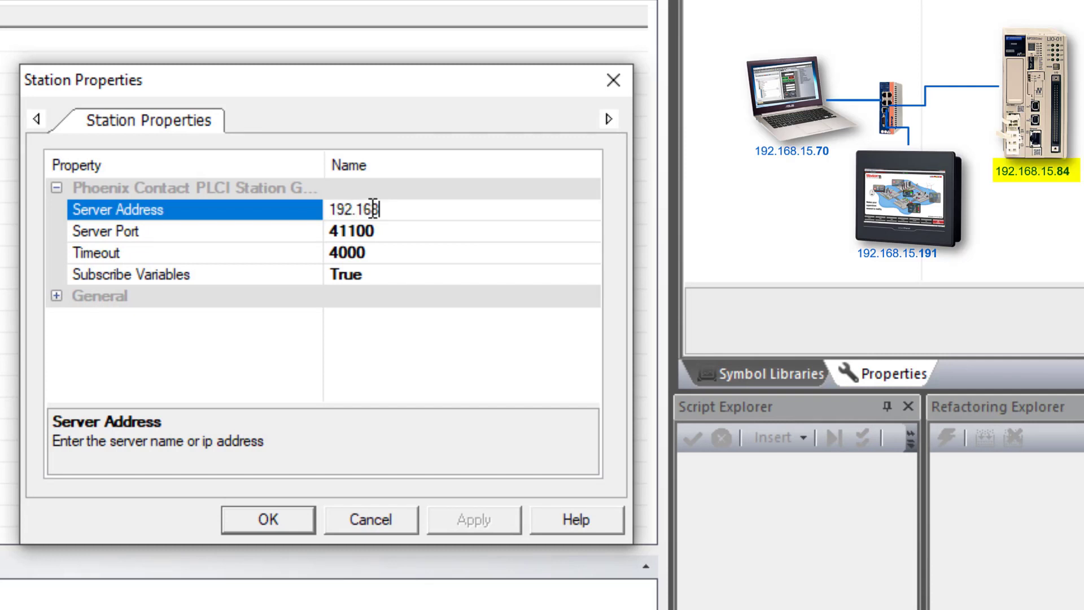
{"action": "type", "text": ".15.84"}
Rename the station to MP3300iec and confirm the station and driver settings
{"action": "left_click", "coordinate": [56, 296]}
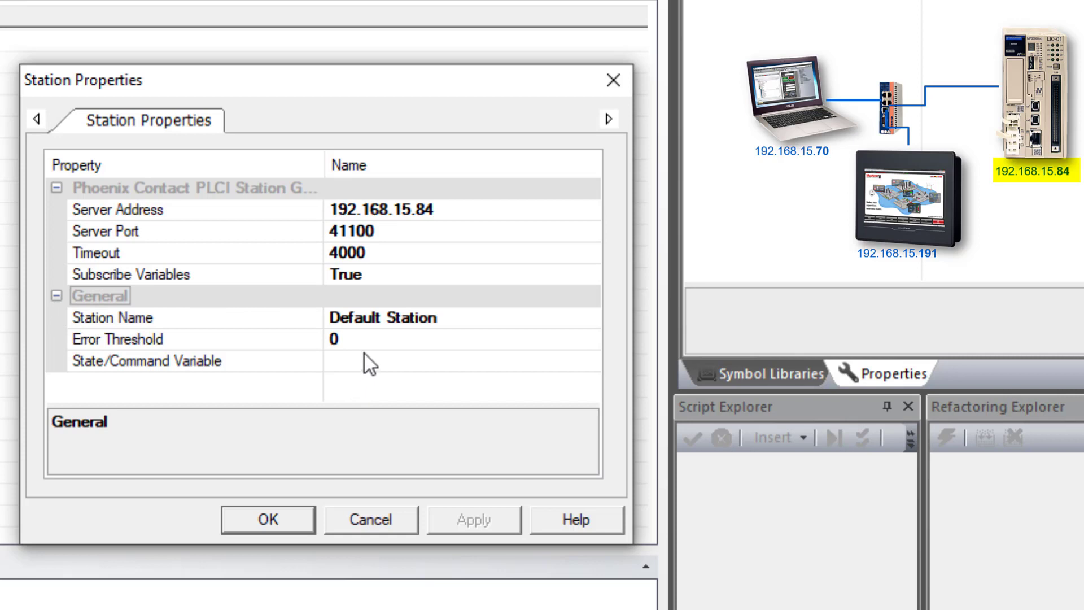
{"action": "left_click", "coordinate": [459, 317]}
{"action": "left_click_drag", "start_coordinate": [458, 317], "coordinate": [283, 319]}
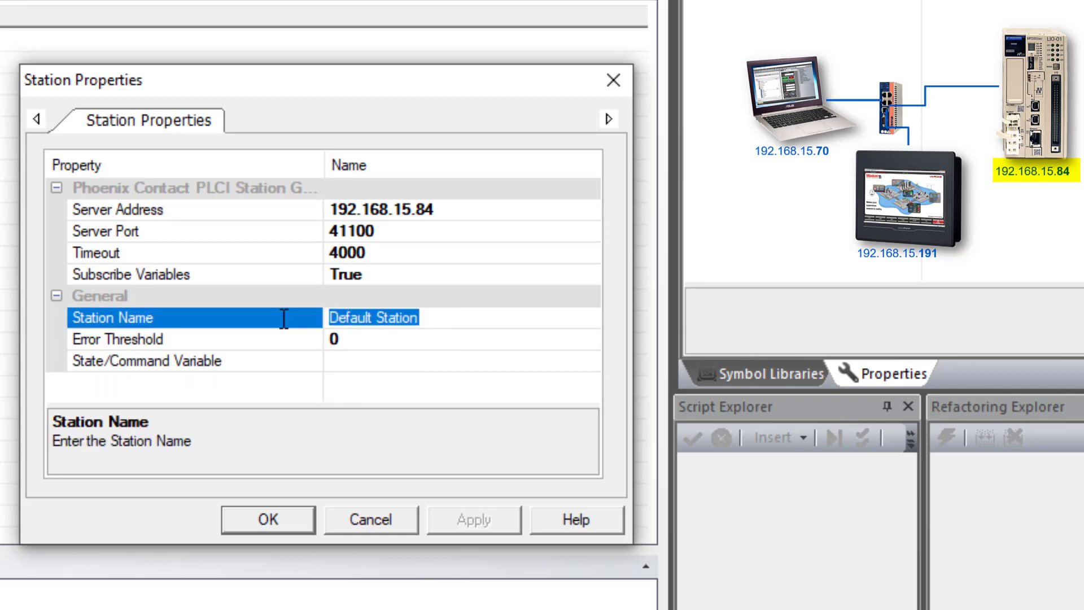
{"action": "type", "text": "MP3300iec"}
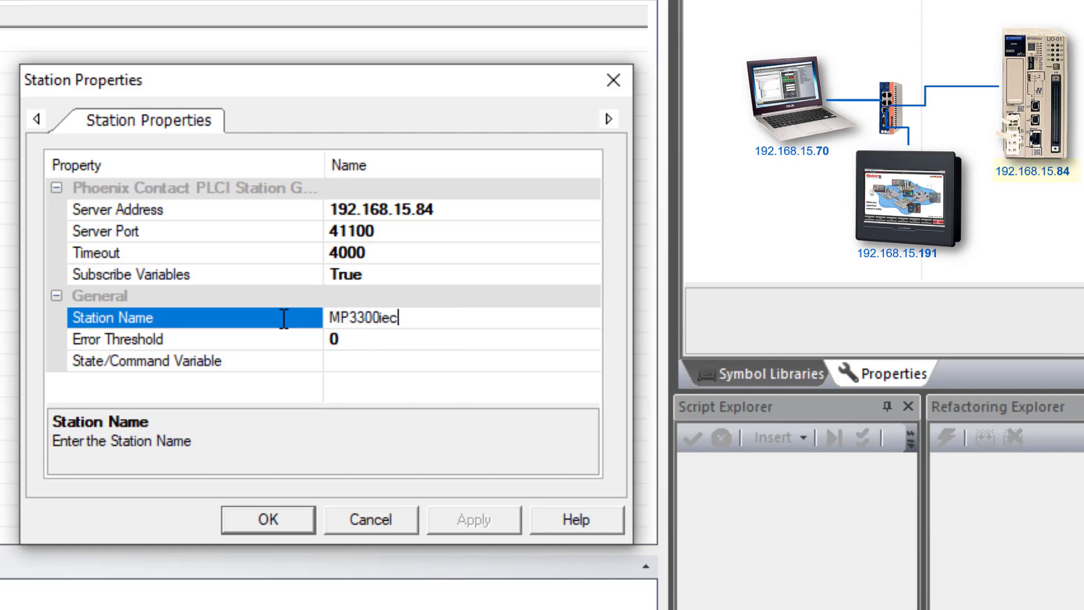
{"action": "left_click", "coordinate": [269, 518]}
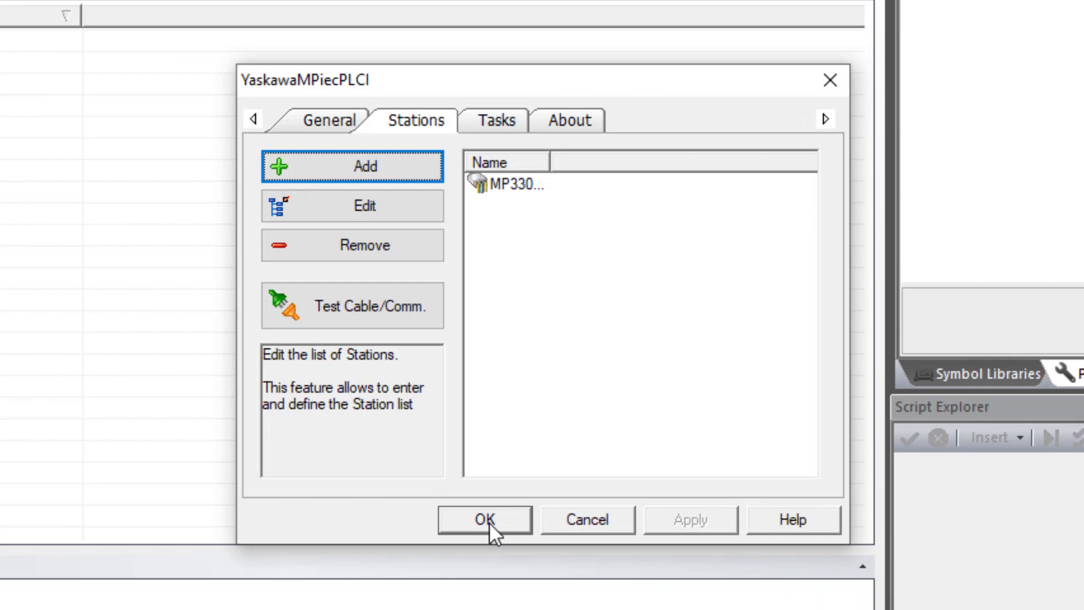
{"action": "left_click", "coordinate": [492, 525]}
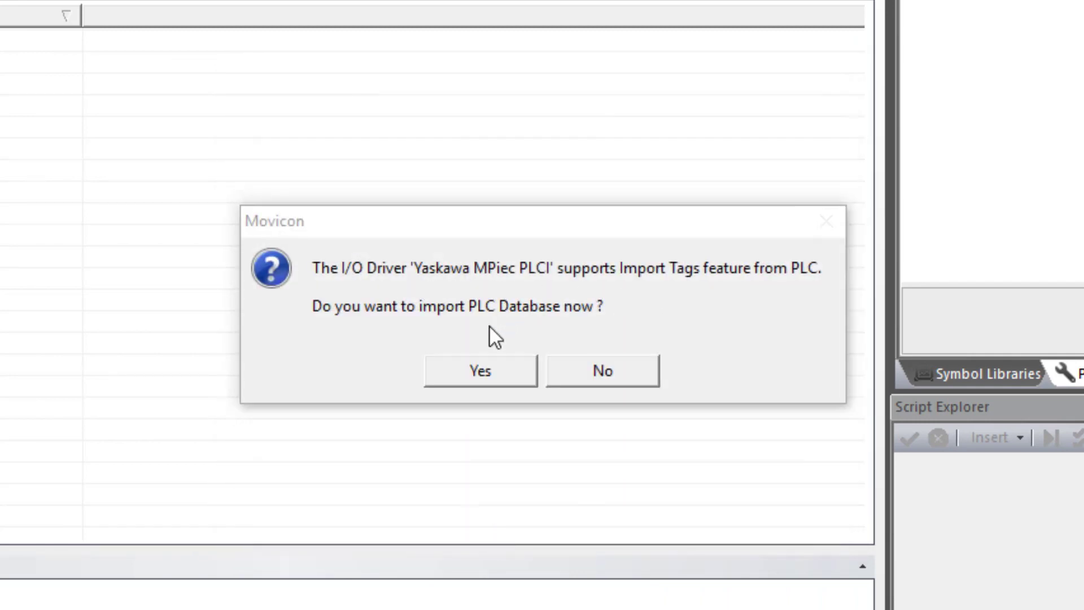
Accept the database import and fetch the PLC tag list, leaving Add Station Name unchecked
{"action": "left_click", "coordinate": [486, 372]}
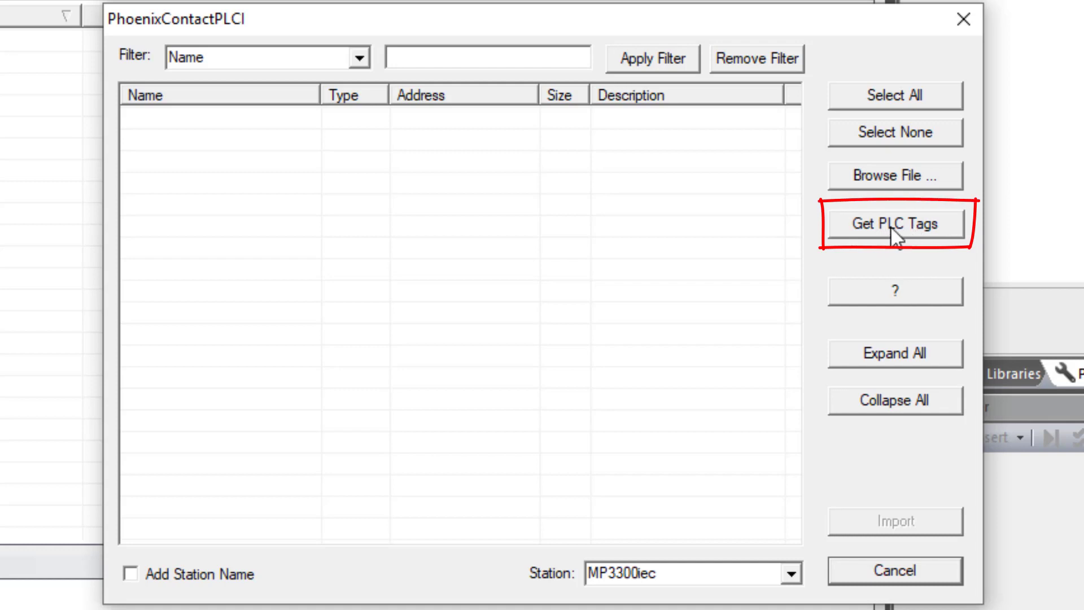
{"action": "left_click", "coordinate": [909, 225]}
{"action": "left_click_drag", "start_coordinate": [320, 94], "coordinate": [491, 116]}
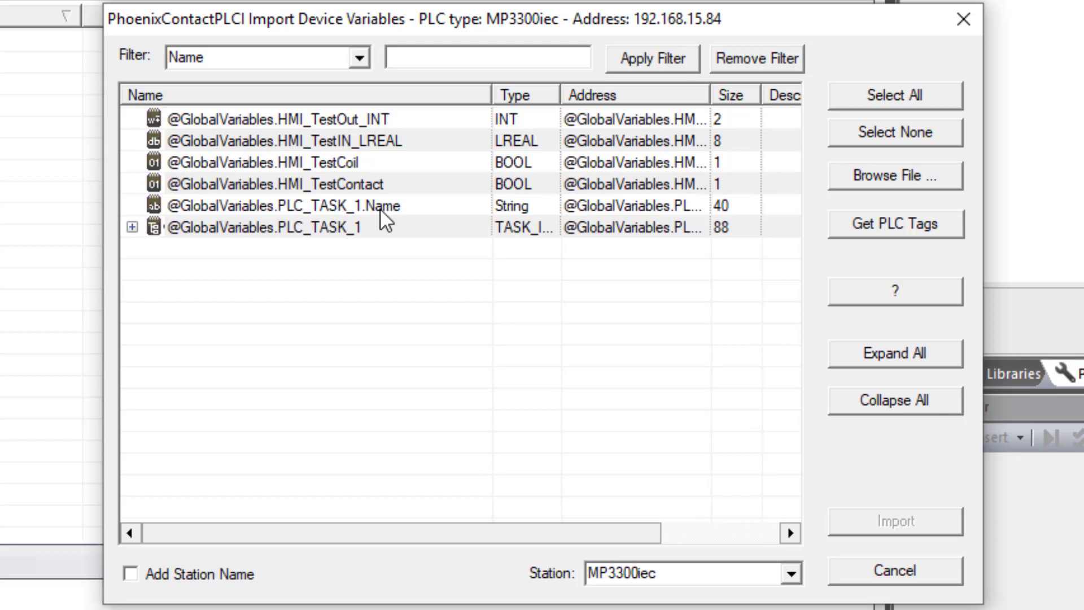
{"action": "left_click", "coordinate": [136, 574]}
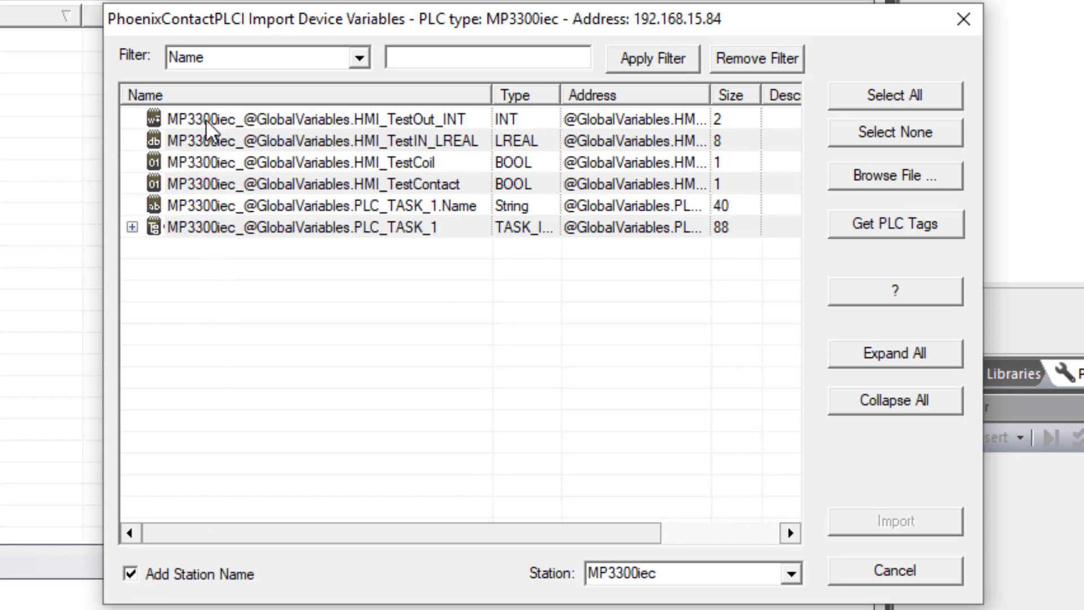
{"action": "left_click", "coordinate": [133, 575]}
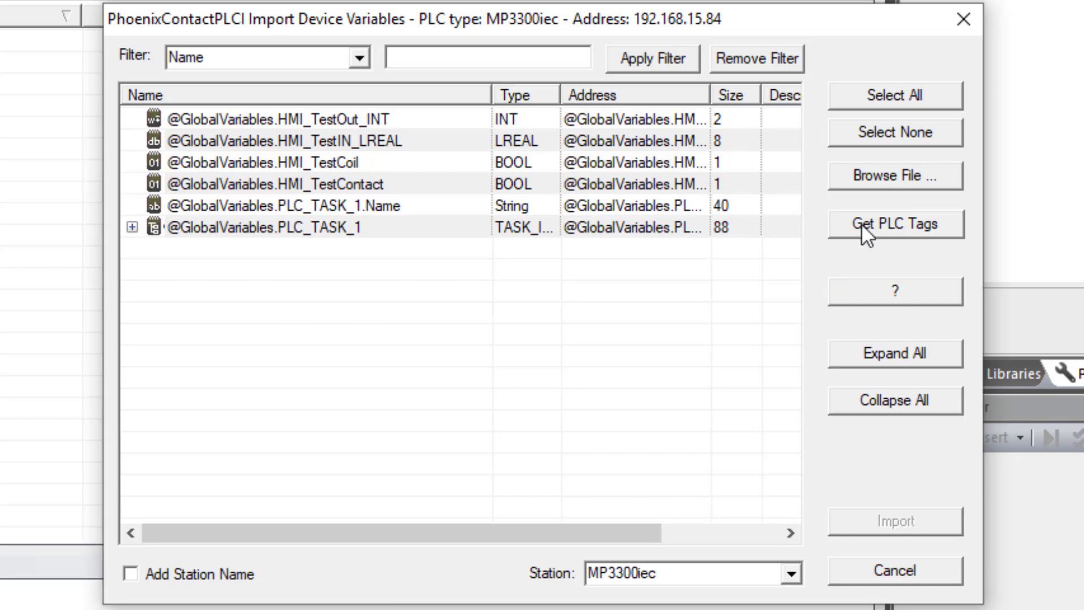
Select all six PLC variables and import them into the project
{"action": "left_click", "coordinate": [895, 173]}
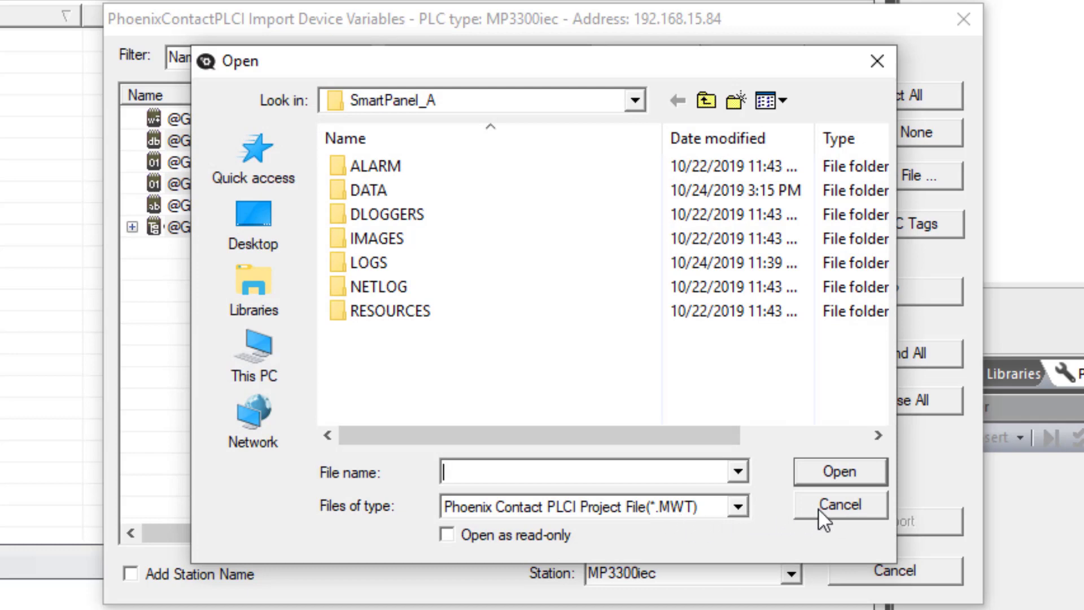
{"action": "left_click", "coordinate": [833, 502]}
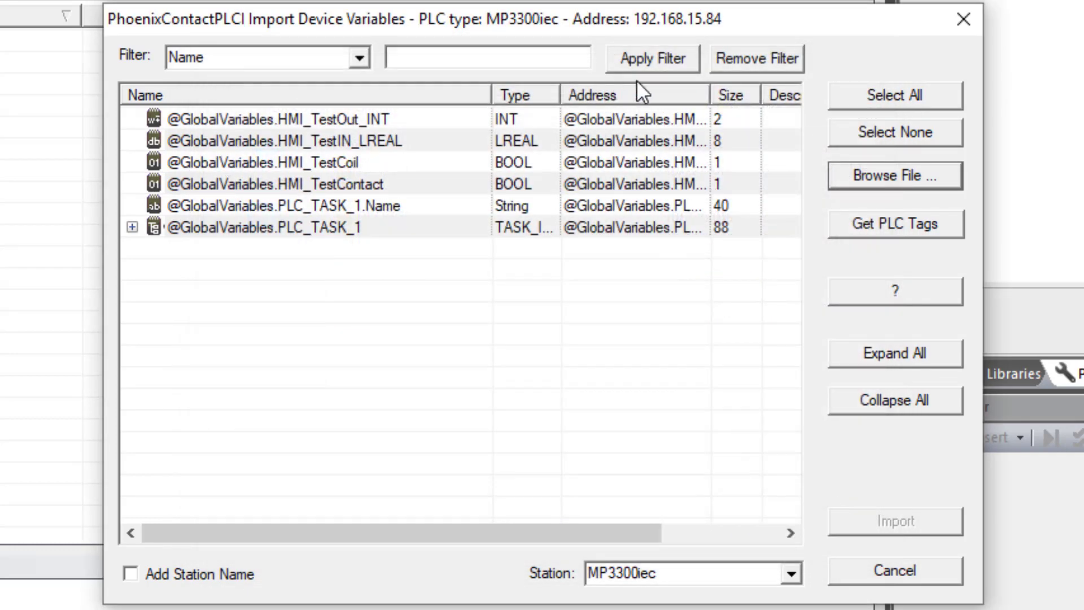
{"action": "left_click", "coordinate": [886, 98]}
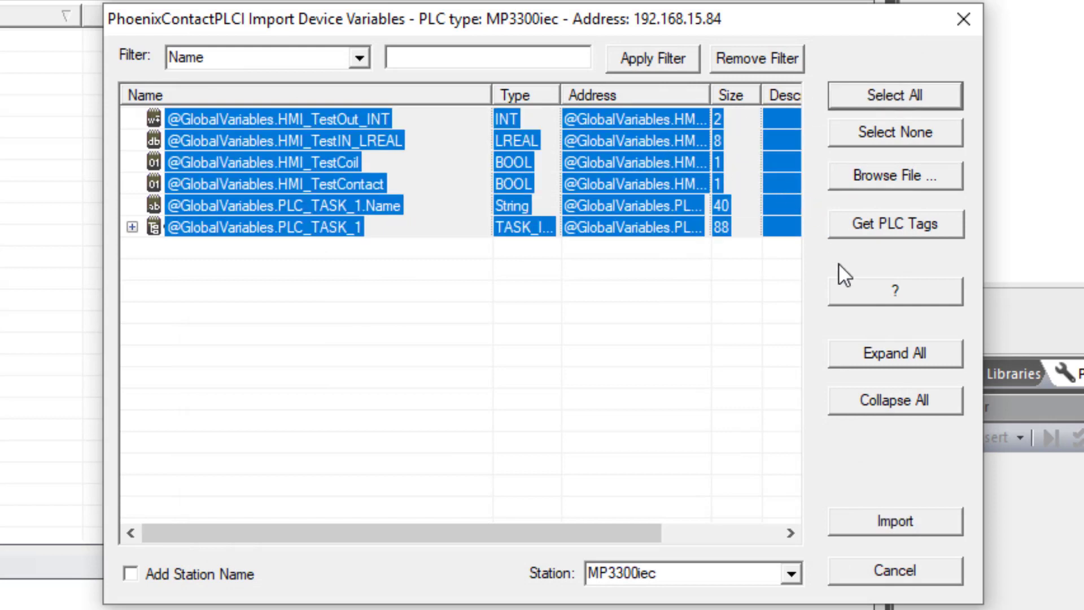
{"action": "left_click", "coordinate": [893, 522]}
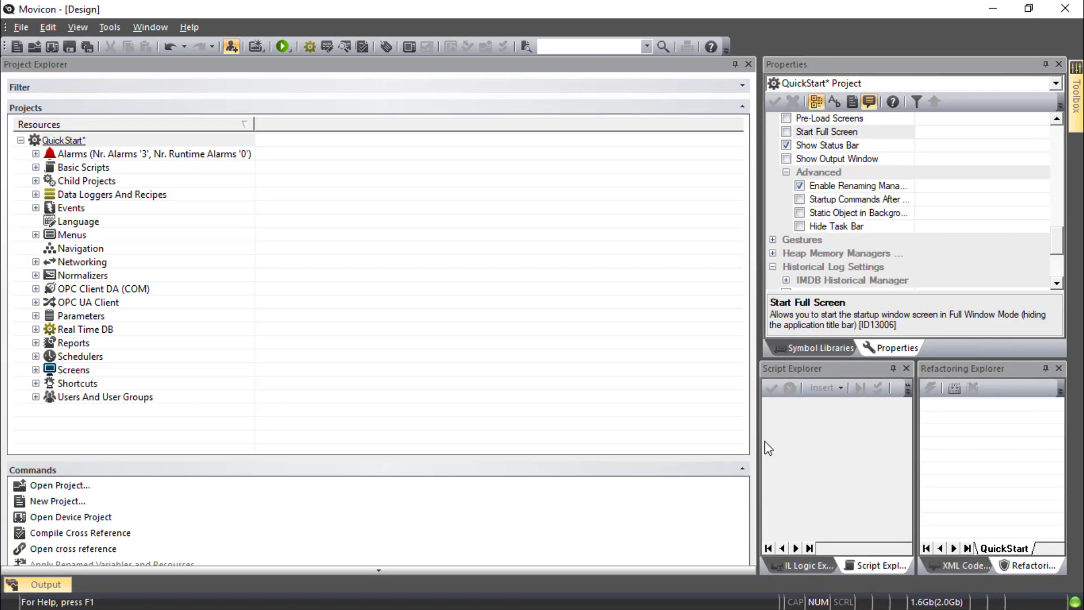
Review the imported variables in Real Time DB, then cancel the driver's PLC tag import
{"action": "left_click", "coordinate": [36, 329]}
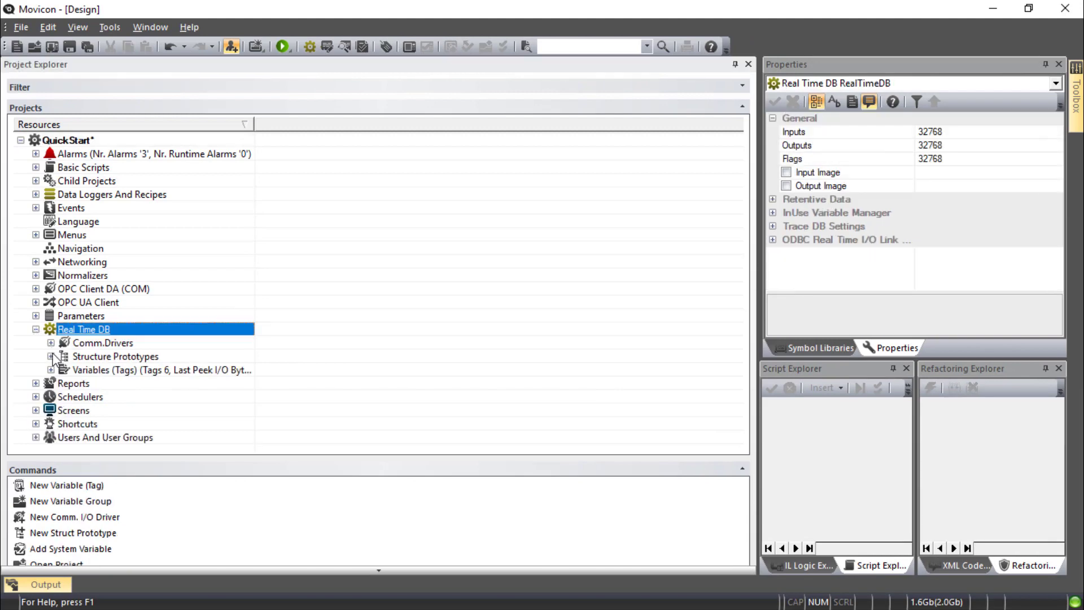
{"action": "left_click", "coordinate": [51, 370]}
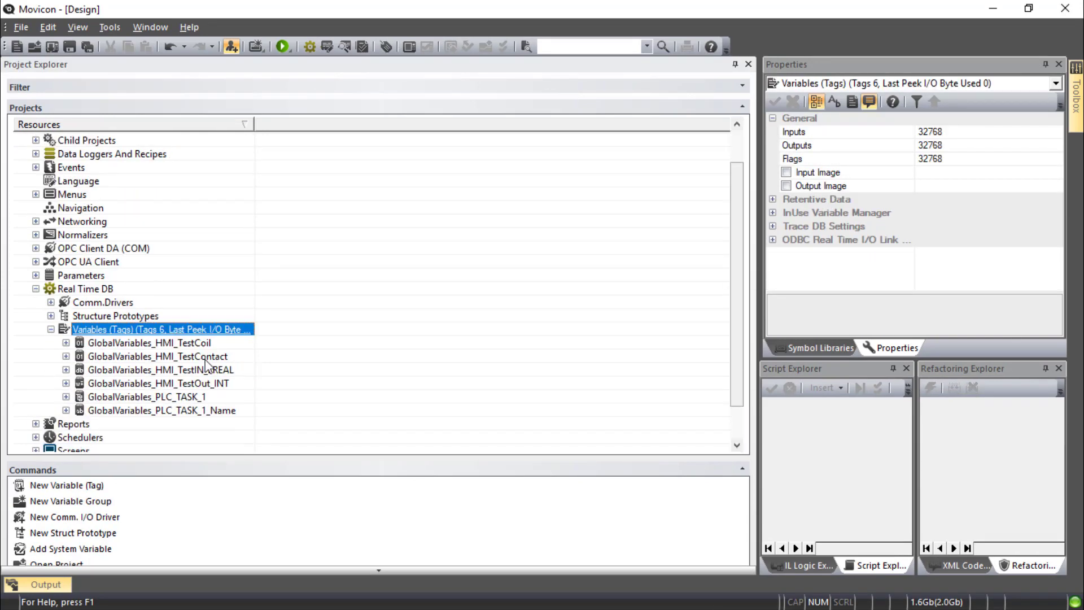
{"action": "scroll", "coordinate": [208, 367], "scroll_direction": "down", "scroll_amount": 1}
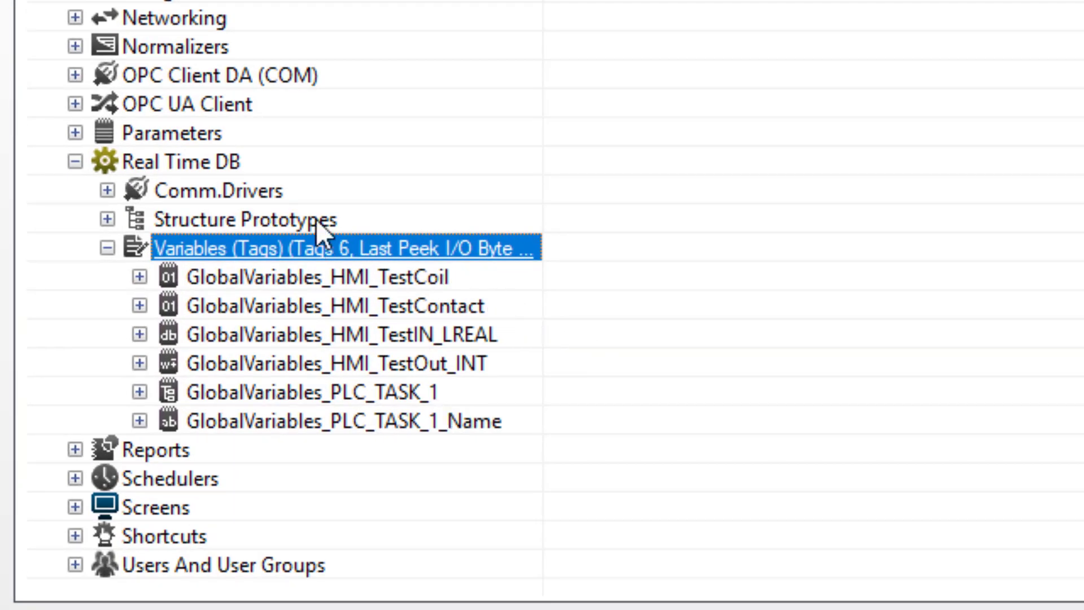
{"action": "left_click", "coordinate": [107, 191]}
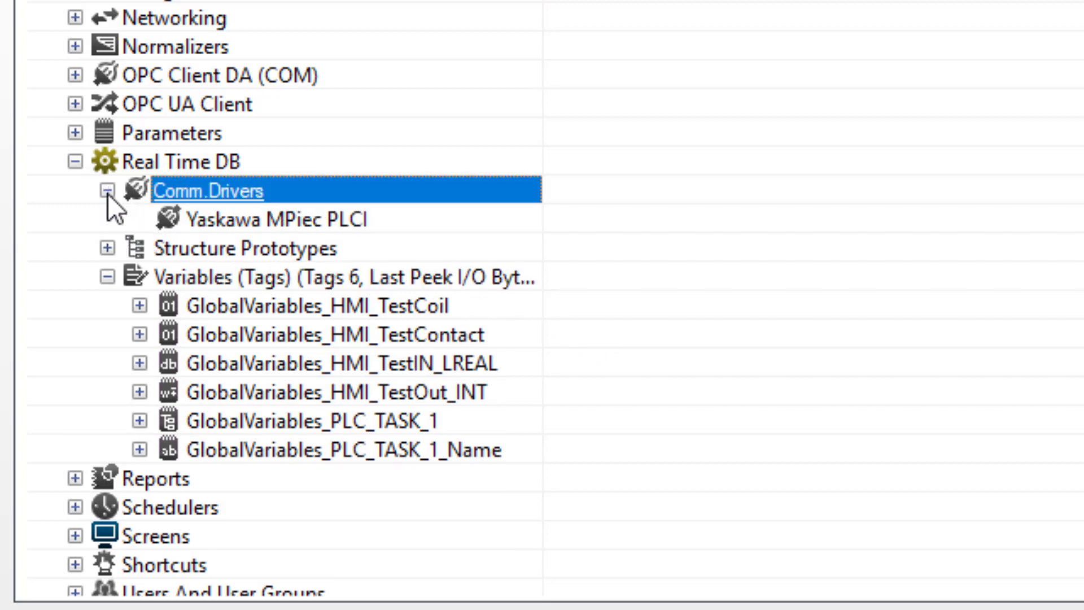
{"action": "right_click", "coordinate": [239, 222]}
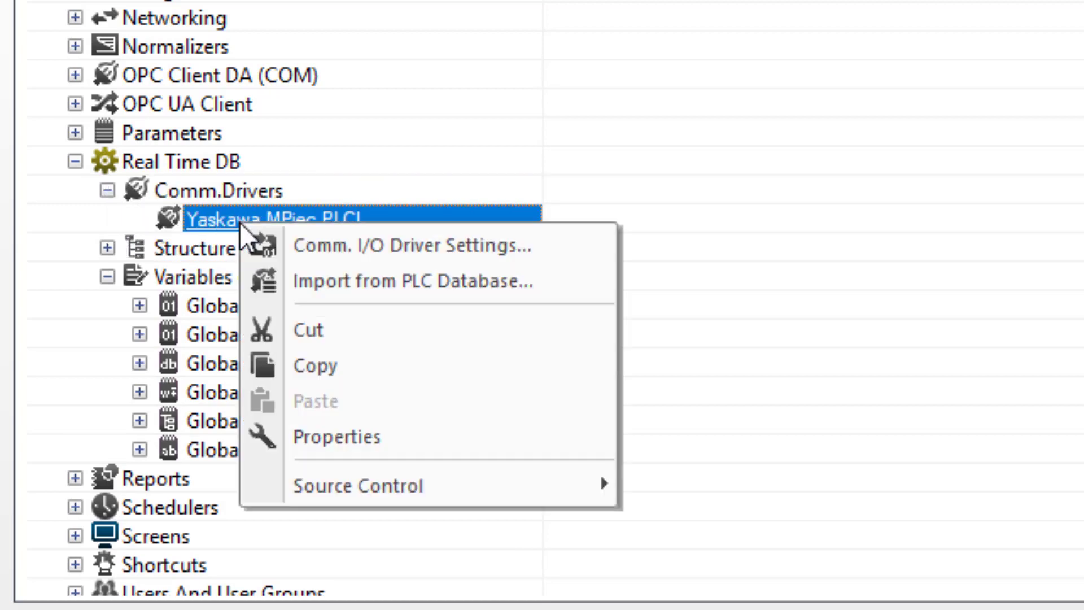
{"action": "left_click", "coordinate": [326, 281]}
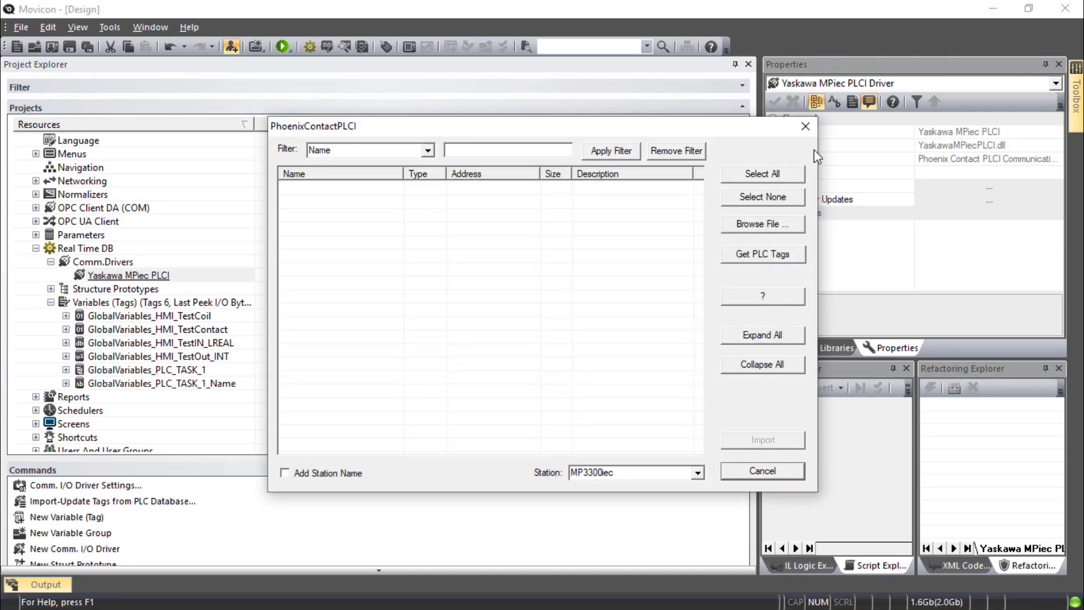
{"action": "left_click", "coordinate": [806, 126]}
Inspect station MP3300iec's settings (192.168.15.84, port 41100) and close the driver settings
{"action": "right_click", "coordinate": [141, 275]}
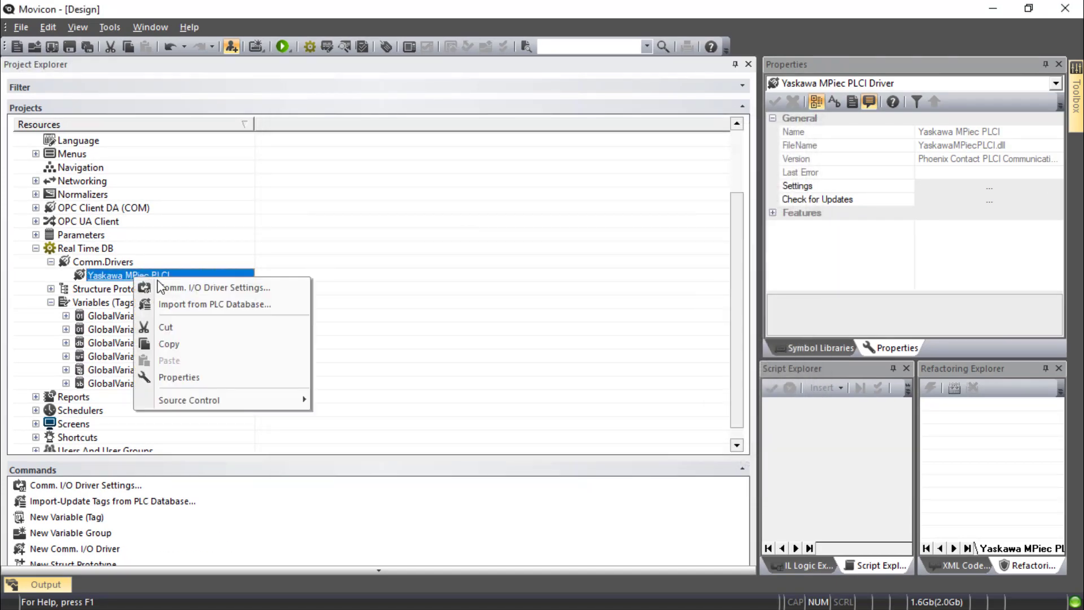
{"action": "left_click", "coordinate": [195, 289]}
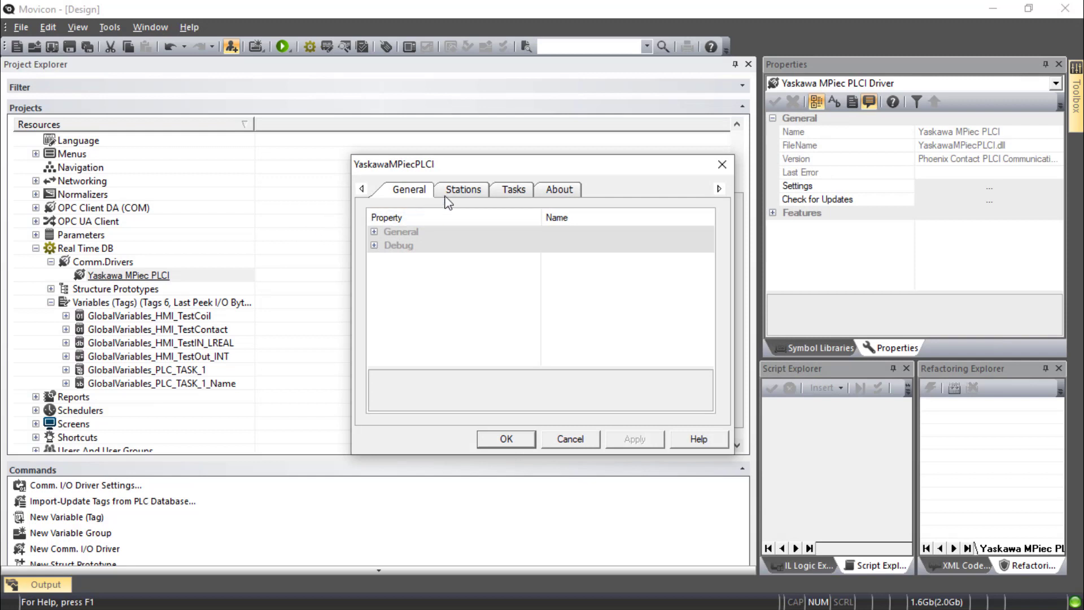
{"action": "left_click", "coordinate": [463, 190]}
{"action": "double_click", "coordinate": [530, 229]}
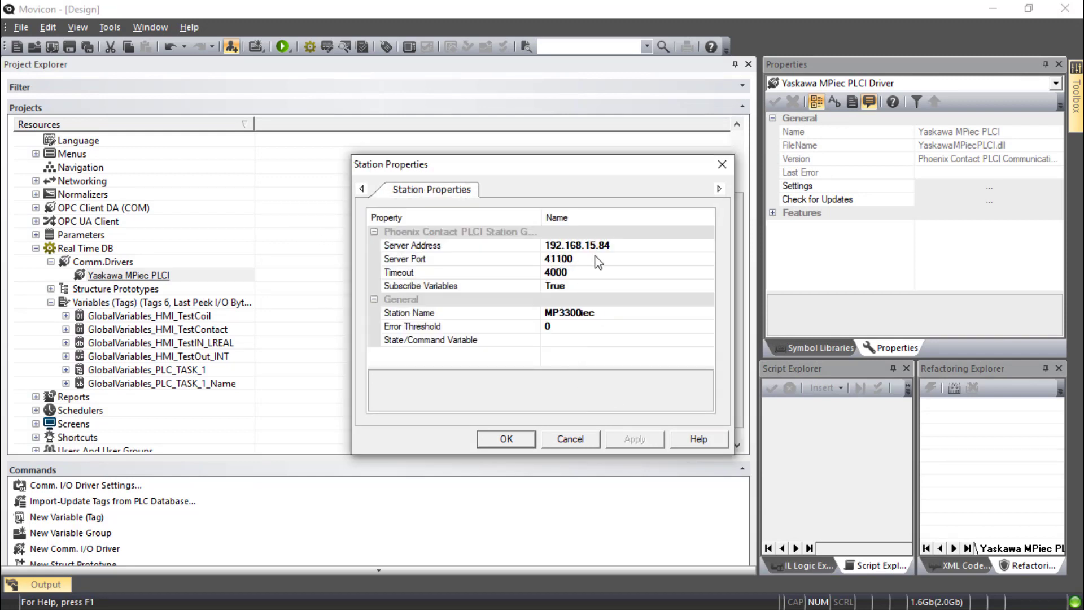
{"action": "left_click", "coordinate": [514, 444]}
{"action": "left_click", "coordinate": [567, 442]}
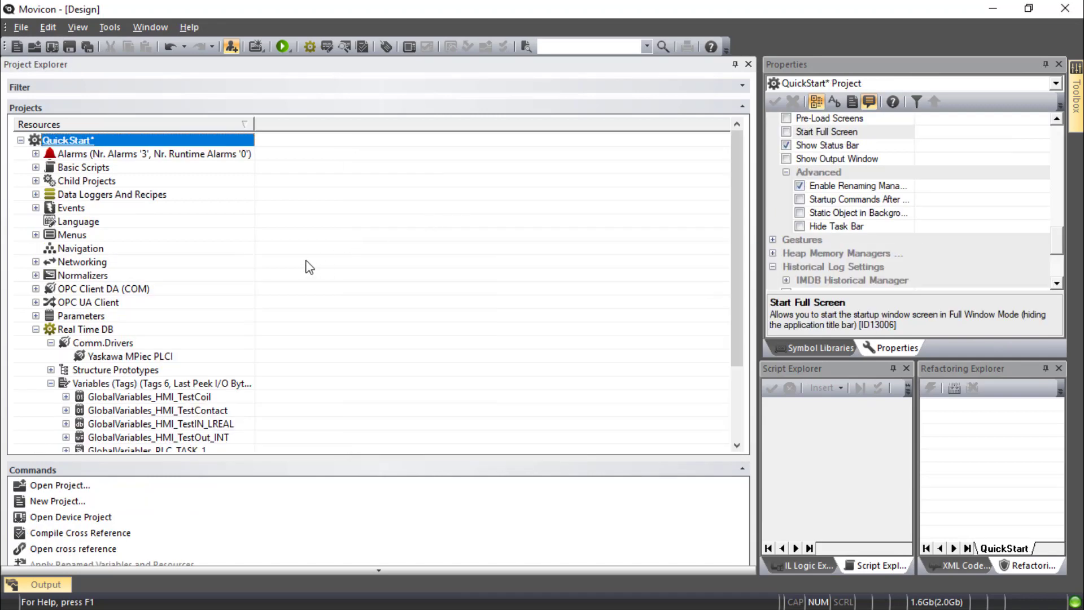
Add a new screen to the Screens folder, keeping the default name Screen1
{"action": "scroll", "coordinate": [201, 268], "scroll_direction": "down", "scroll_amount": 3}
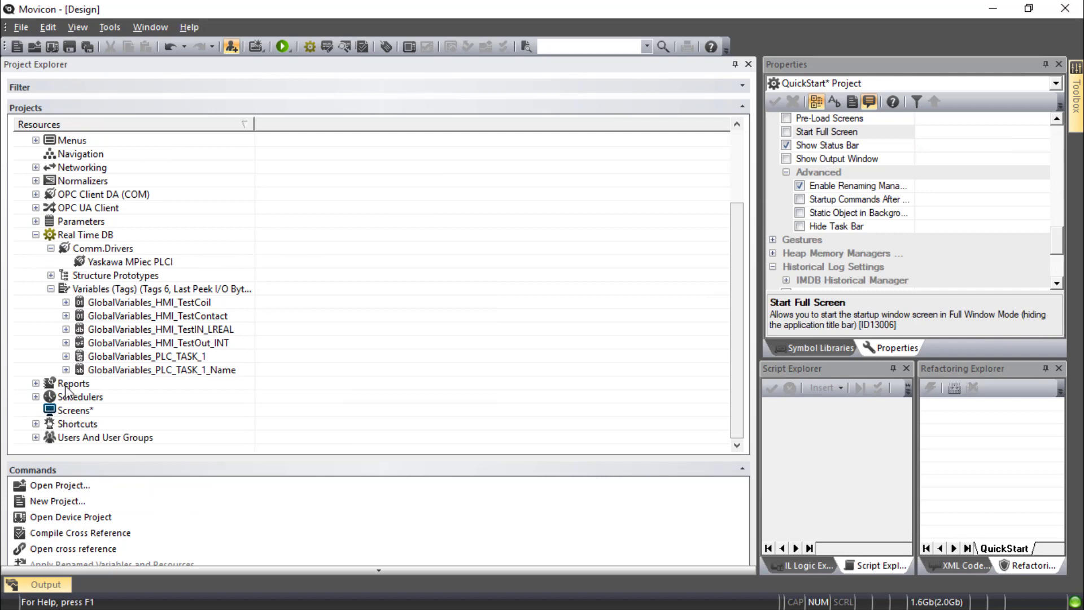
{"action": "left_click", "coordinate": [73, 410]}
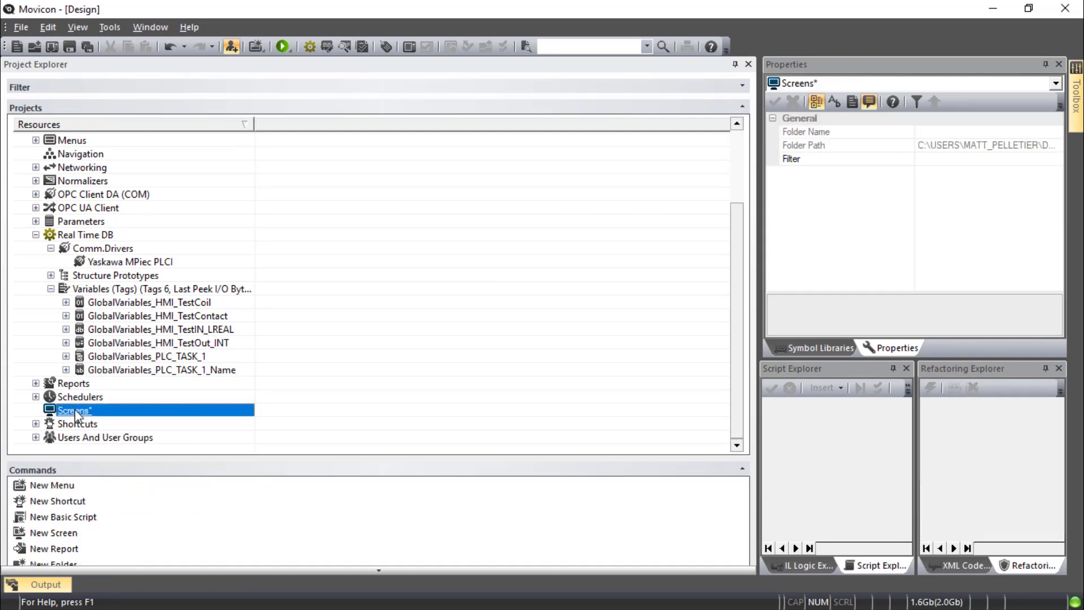
{"action": "right_click", "coordinate": [75, 408]}
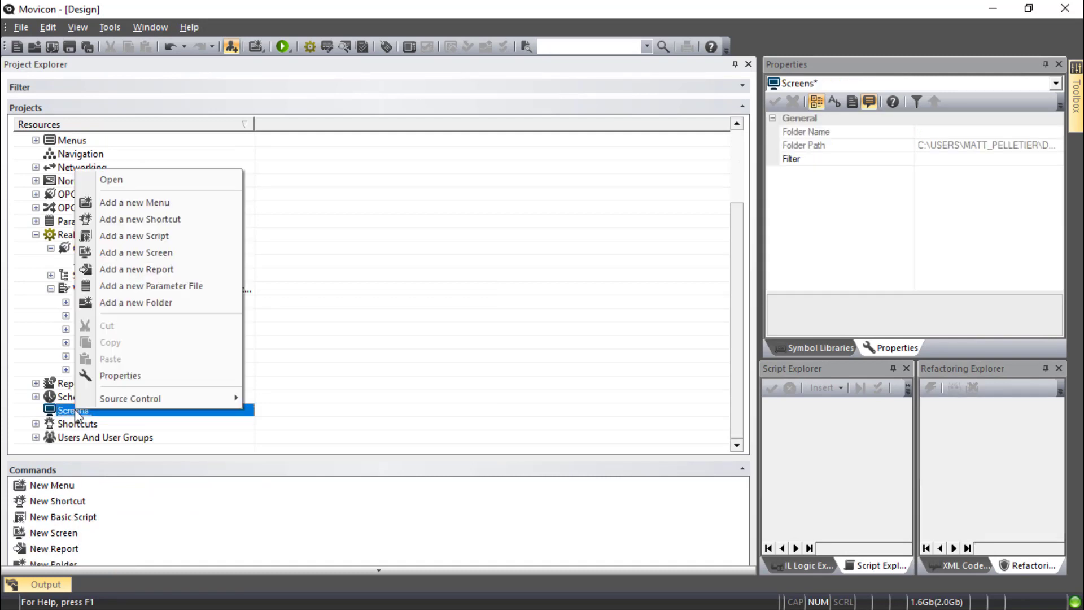
{"action": "left_click", "coordinate": [141, 252]}
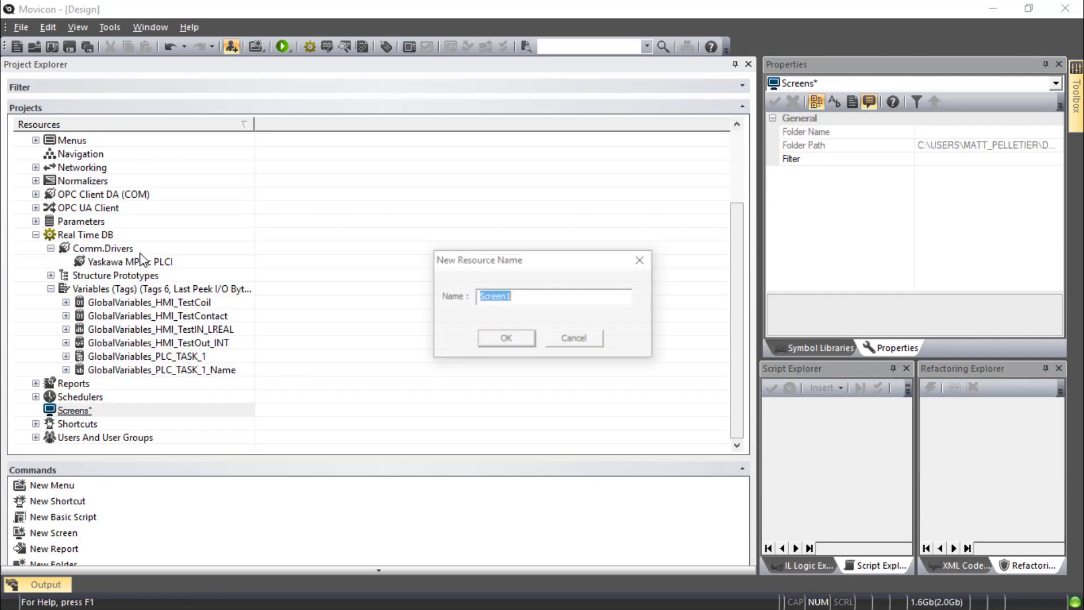
{"action": "left_click", "coordinate": [505, 339]}
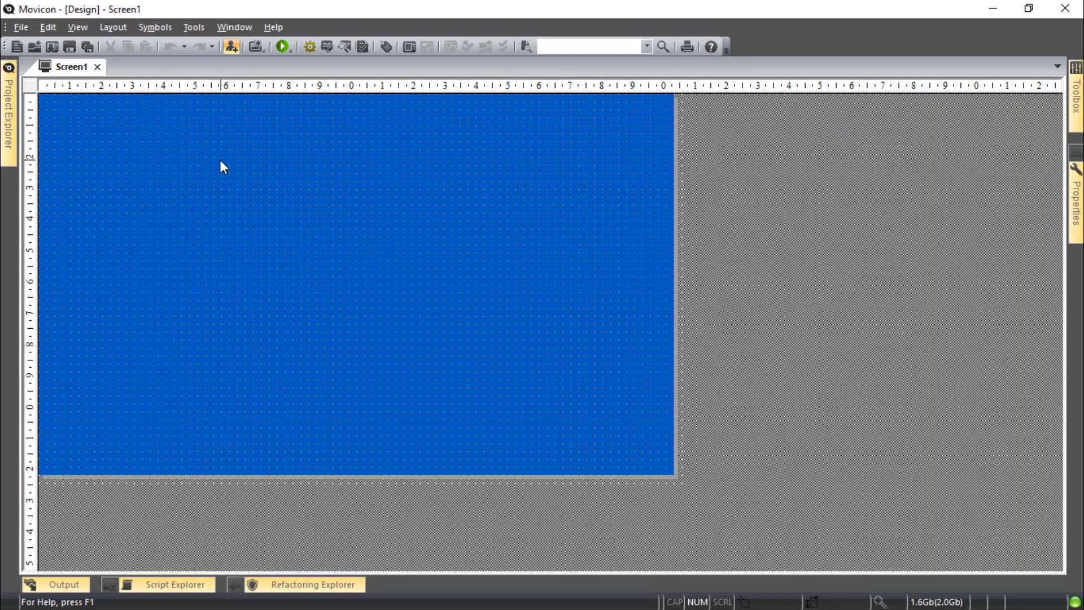
Pin the project tree and a widened properties panel beside Screen1
{"action": "mouse_move", "coordinate": [8, 112]}
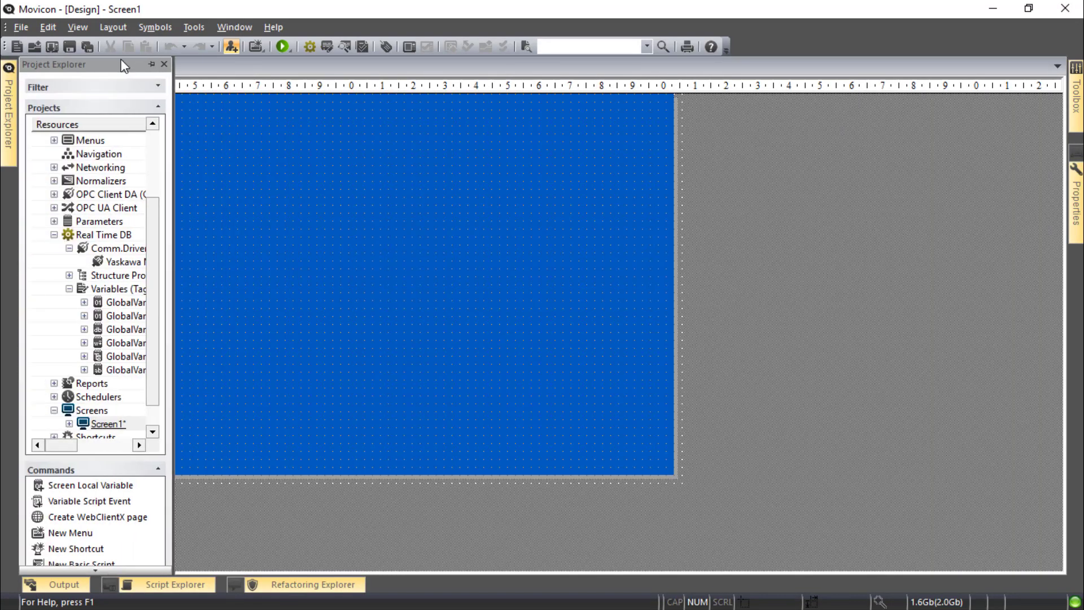
{"action": "left_click", "coordinate": [151, 65]}
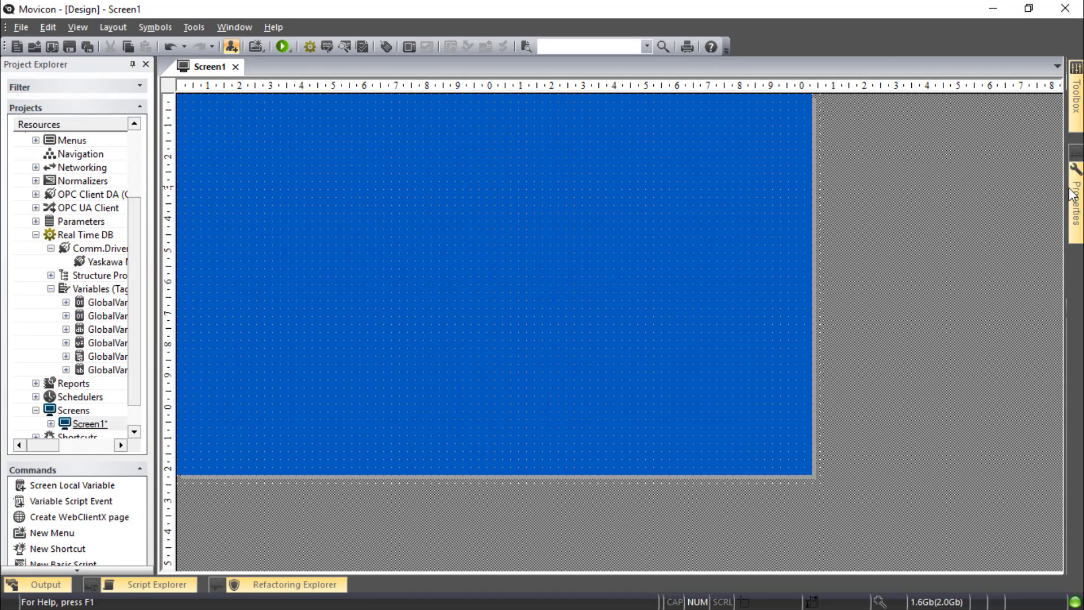
{"action": "mouse_move", "coordinate": [1069, 189]}
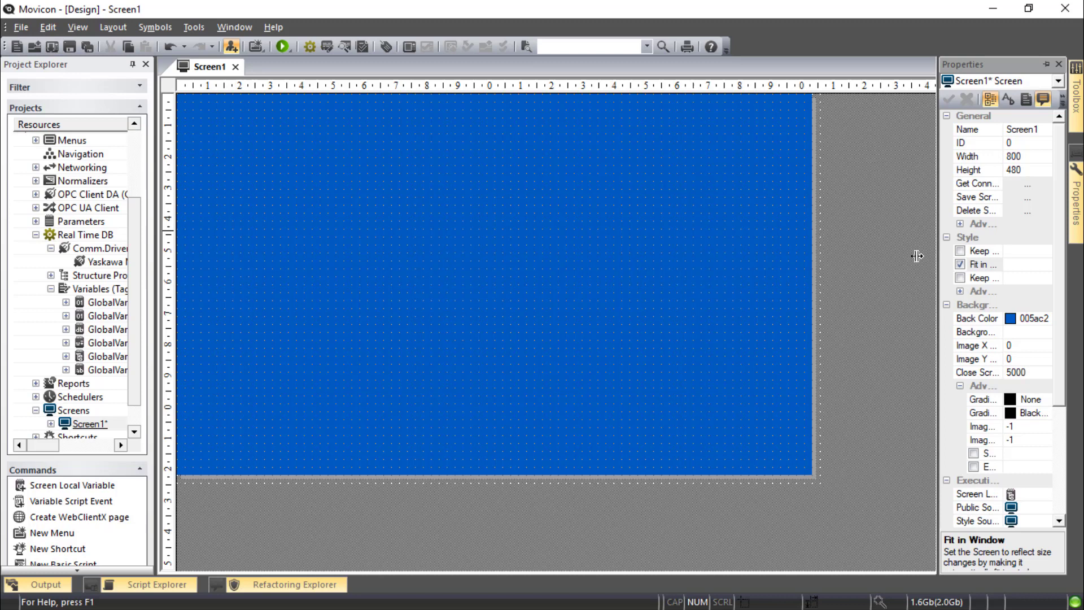
{"action": "left_click_drag", "start_coordinate": [897, 257], "coordinate": [894, 254]}
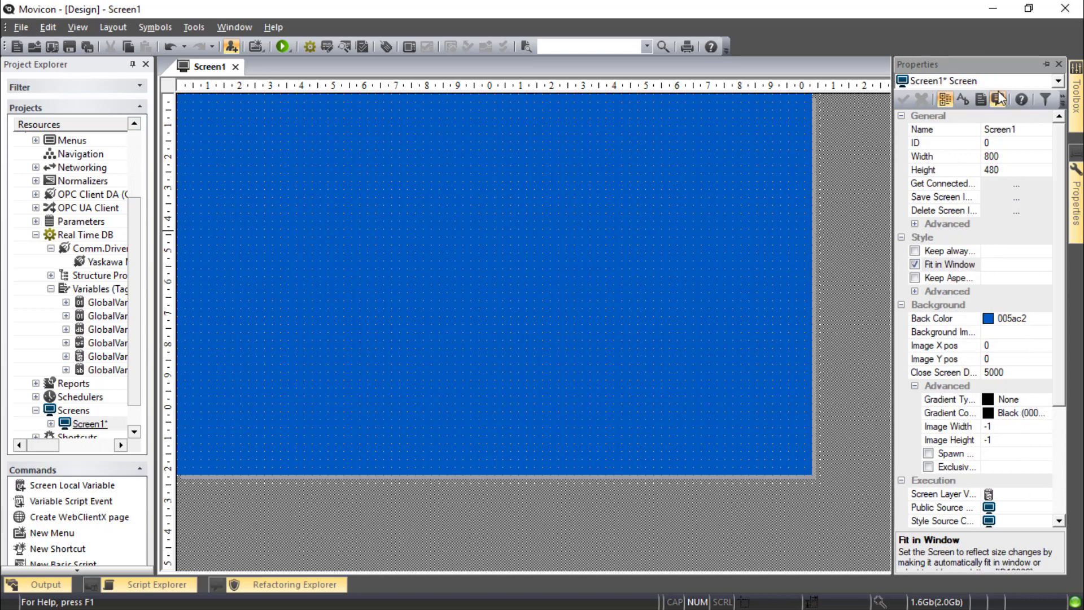
{"action": "left_click", "coordinate": [1046, 64]}
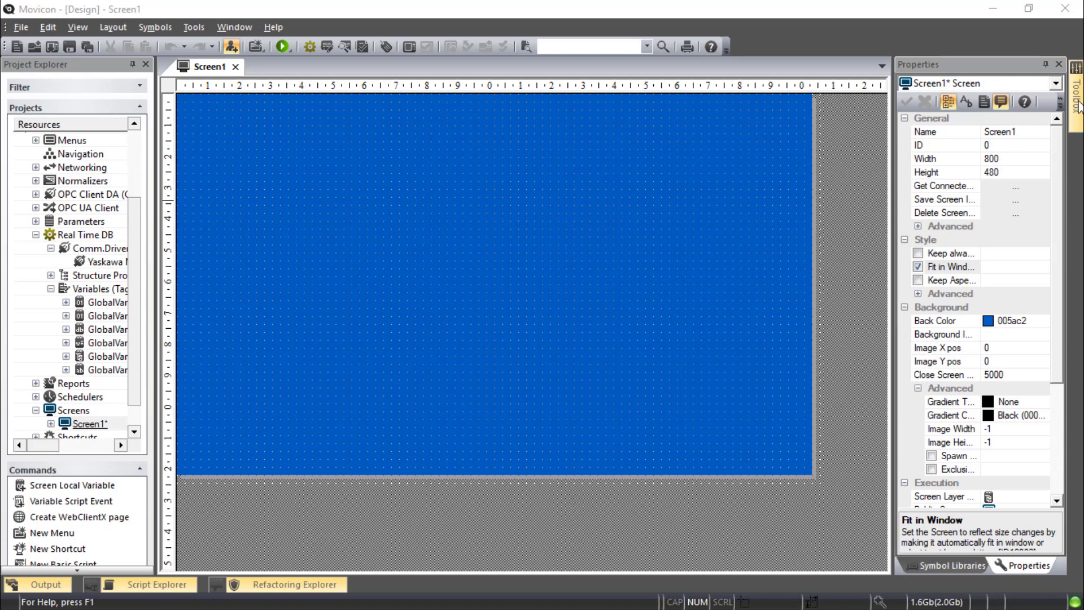
{"action": "mouse_move", "coordinate": [1079, 105]}
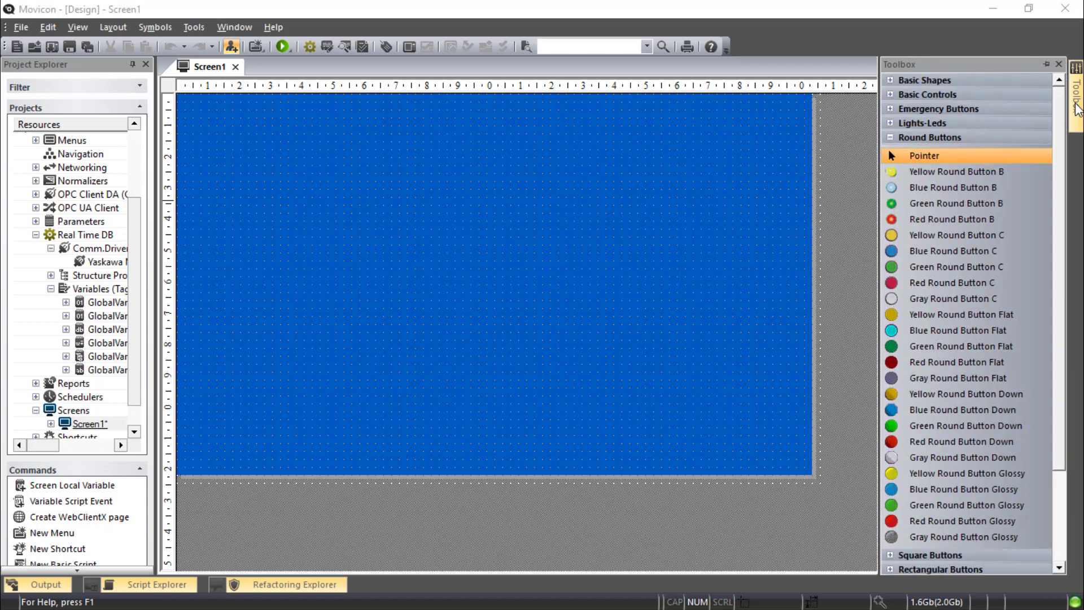
Place a yellow rectangular button on Screen1 and link GlobalVariables_HMI_TestContact to it
{"action": "scroll", "coordinate": [954, 236], "scroll_direction": "down", "scroll_amount": 2}
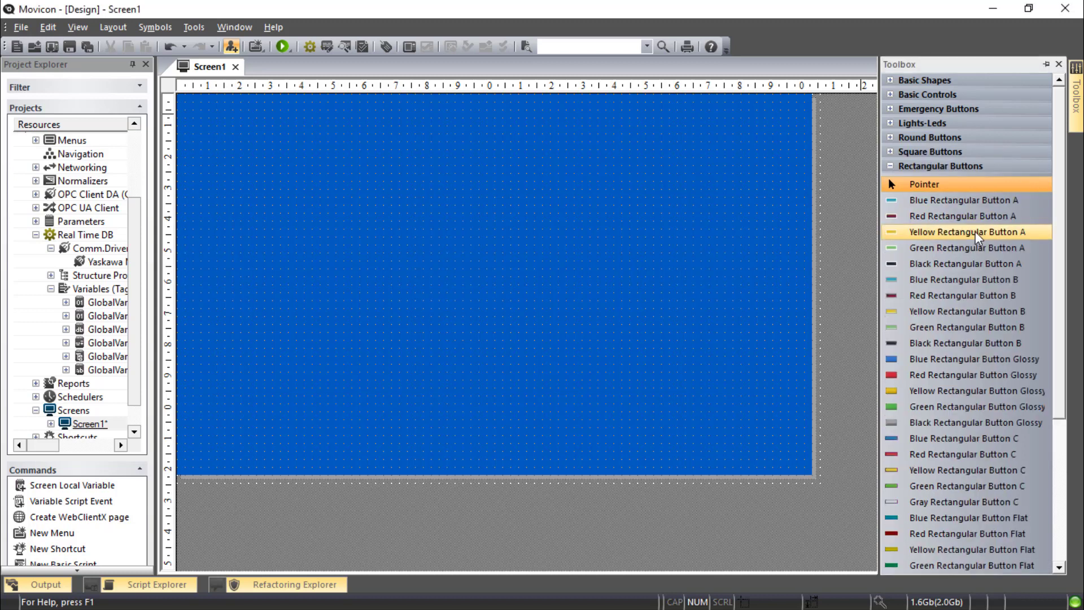
{"action": "left_click", "coordinate": [980, 231]}
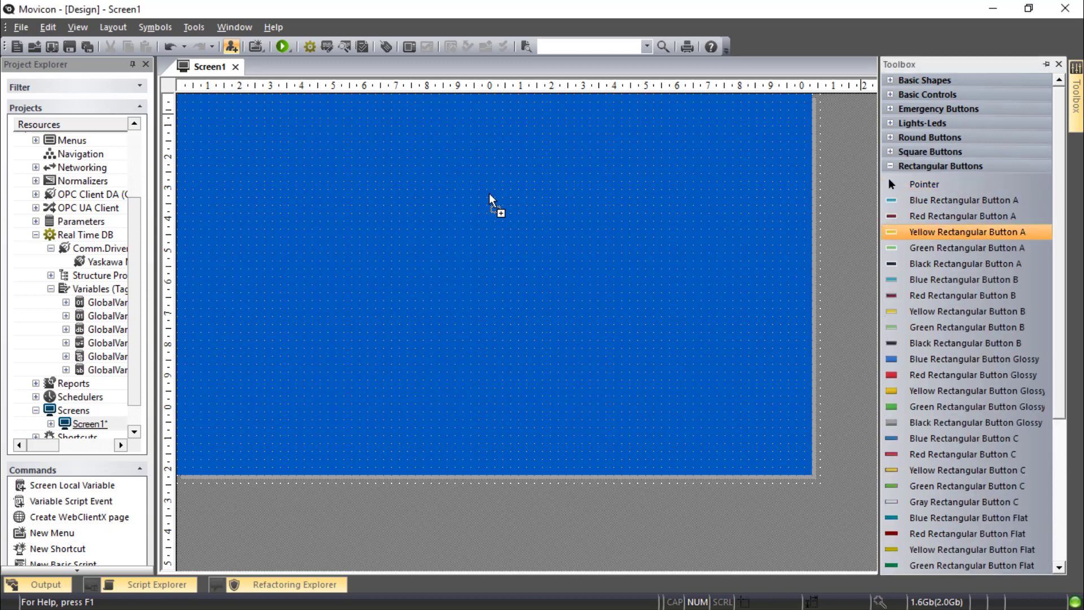
{"action": "left_click", "coordinate": [439, 199]}
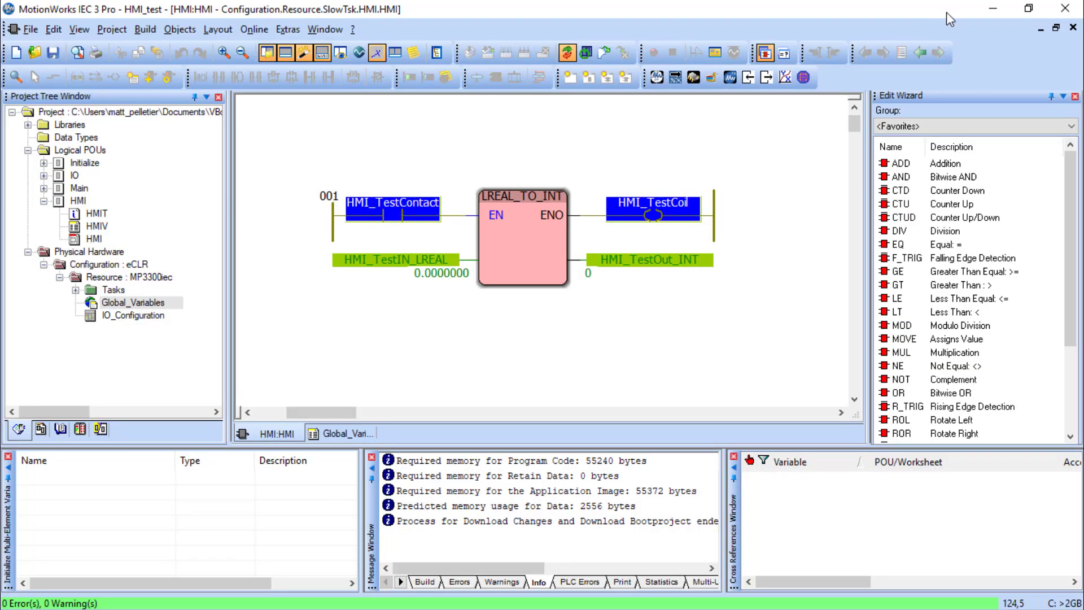
{"action": "left_click", "coordinate": [1000, 12]}
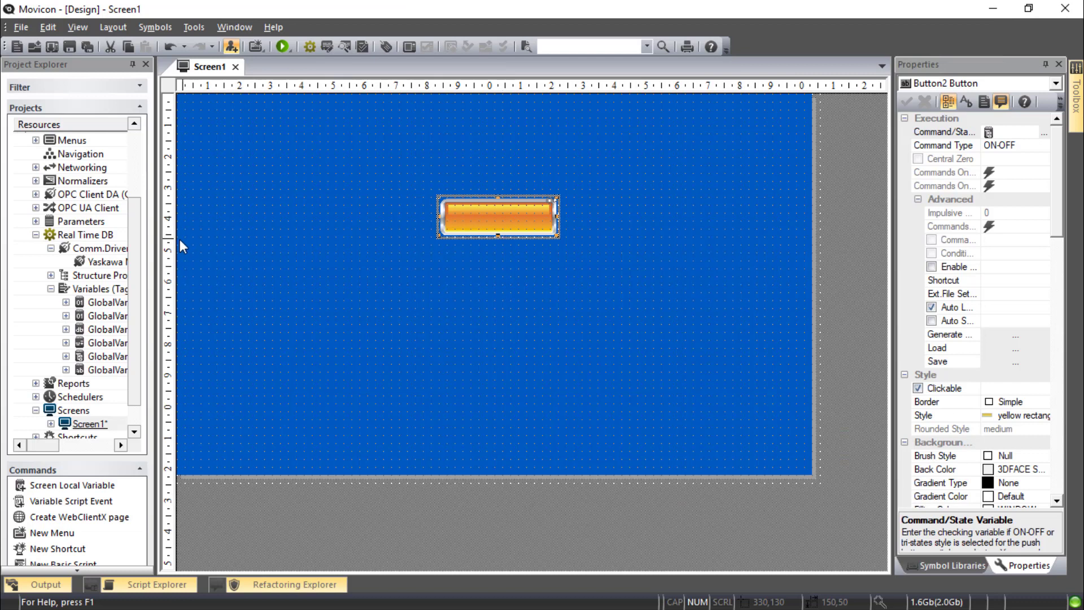
{"action": "left_click_drag", "start_coordinate": [153, 243], "coordinate": [250, 248]}
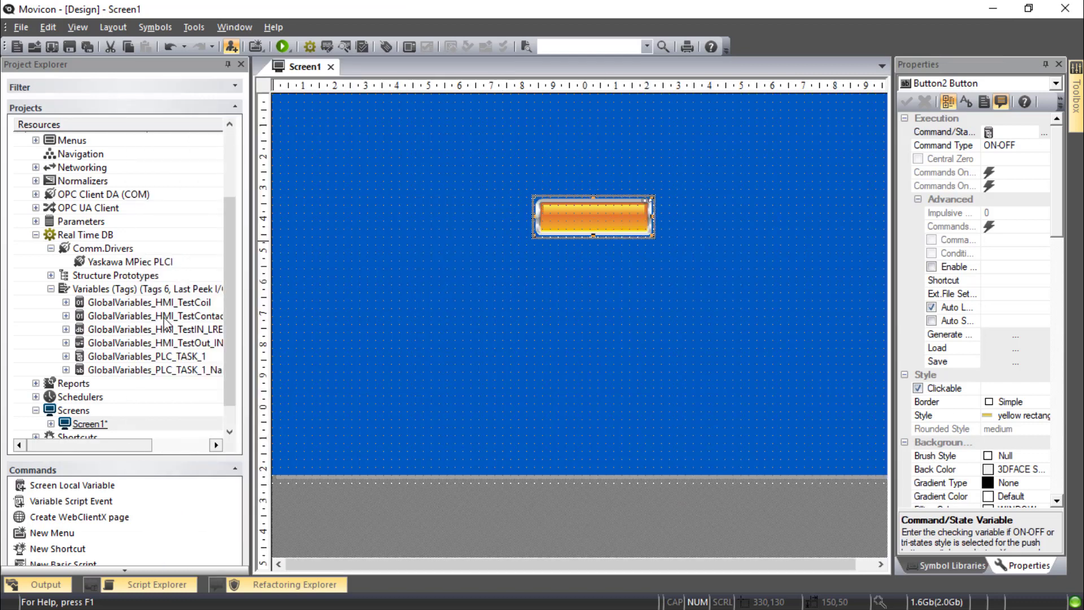
{"action": "left_click_drag", "start_coordinate": [165, 317], "coordinate": [592, 219]}
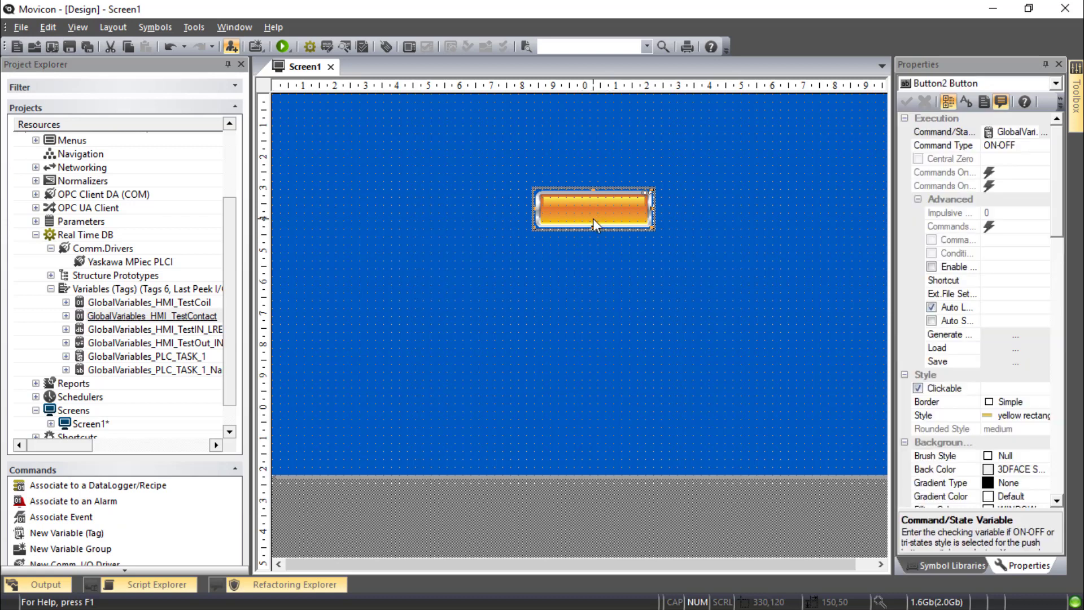
Caption the button Enable in size 14 text
{"action": "double_click", "coordinate": [593, 208]}
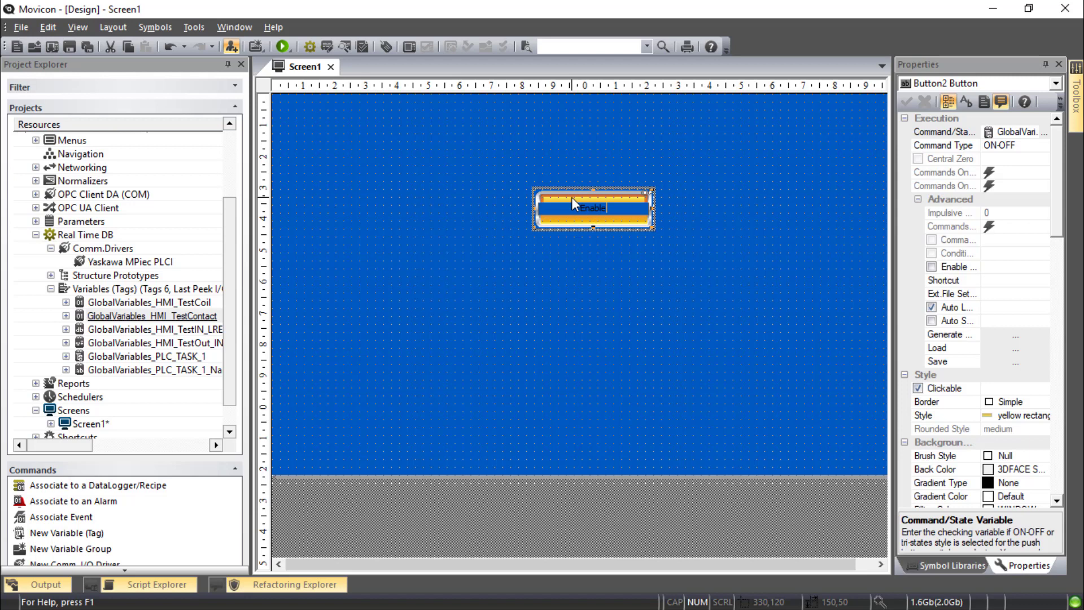
{"action": "key", "text": "Return"}
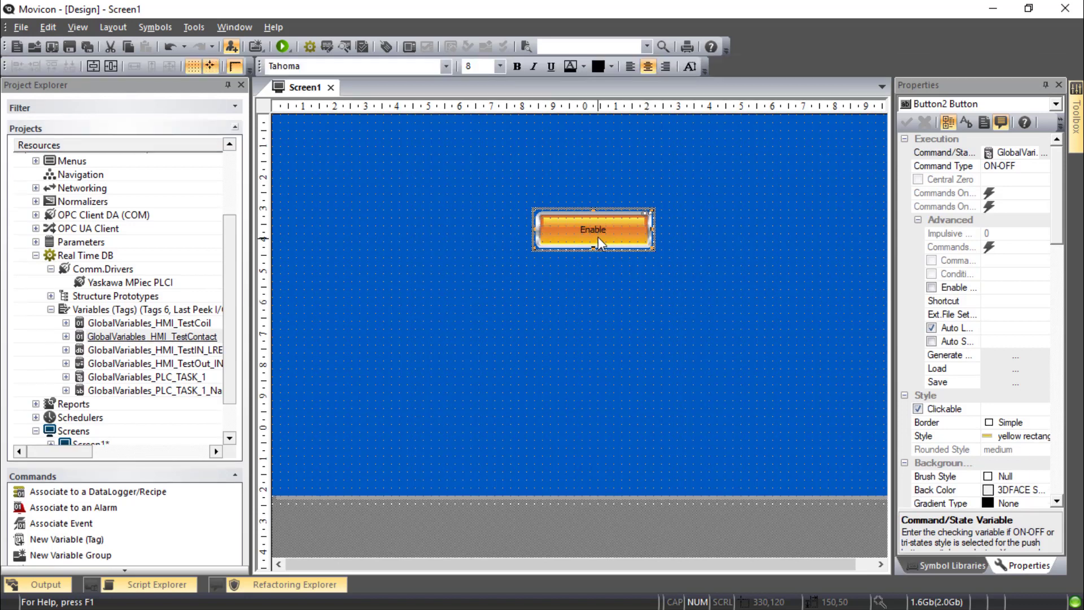
{"action": "left_click", "coordinate": [500, 66]}
{"action": "left_click", "coordinate": [478, 133]}
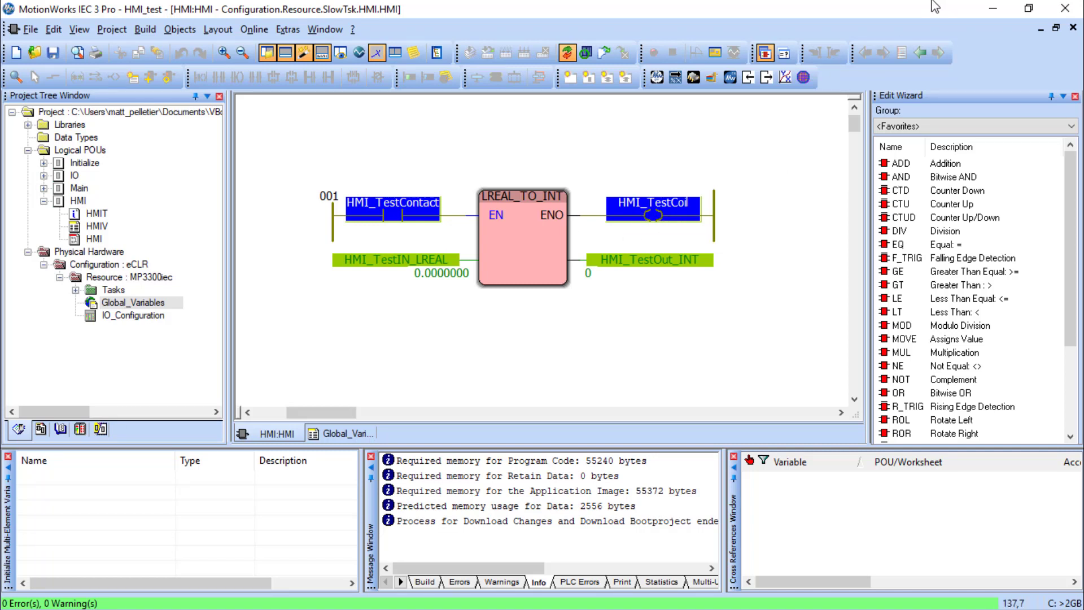
{"action": "left_click", "coordinate": [992, 9]}
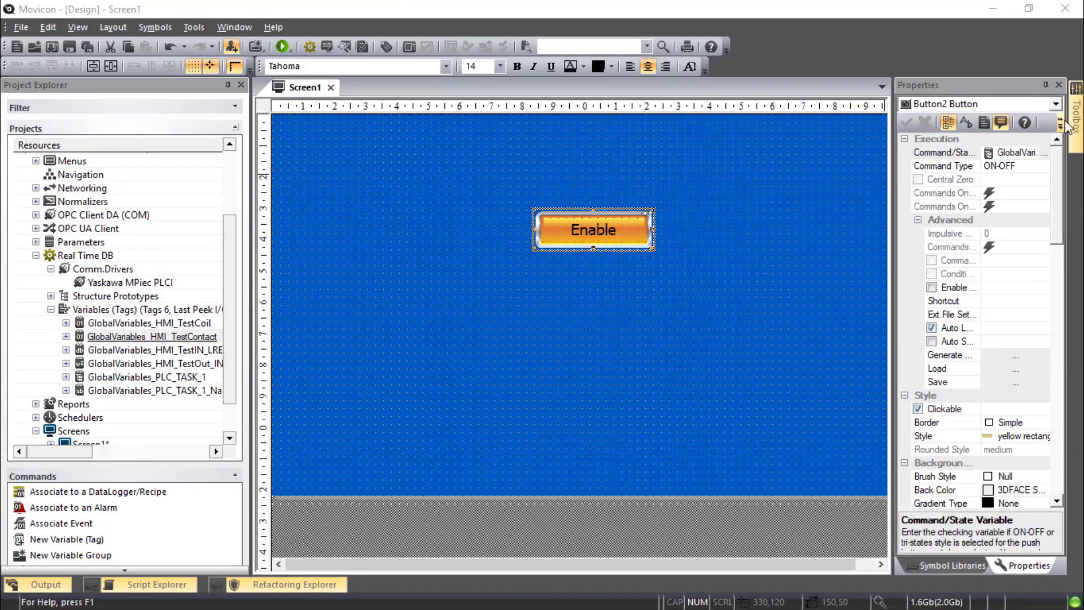
{"action": "mouse_move", "coordinate": [1070, 124]}
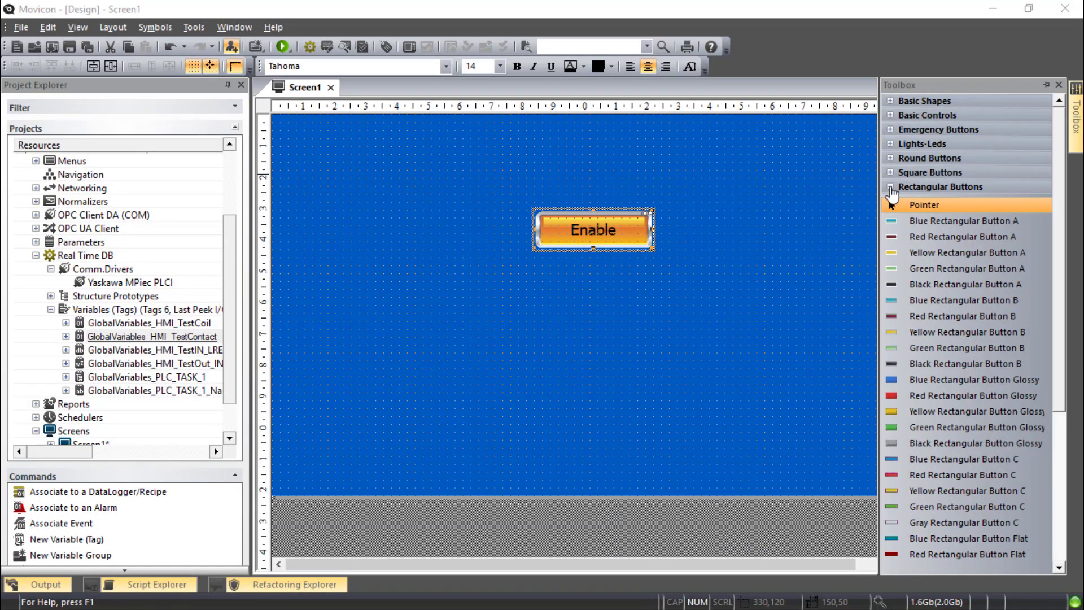
Place a green light below Enable and label it Status in size 14
{"action": "left_click", "coordinate": [902, 144]}
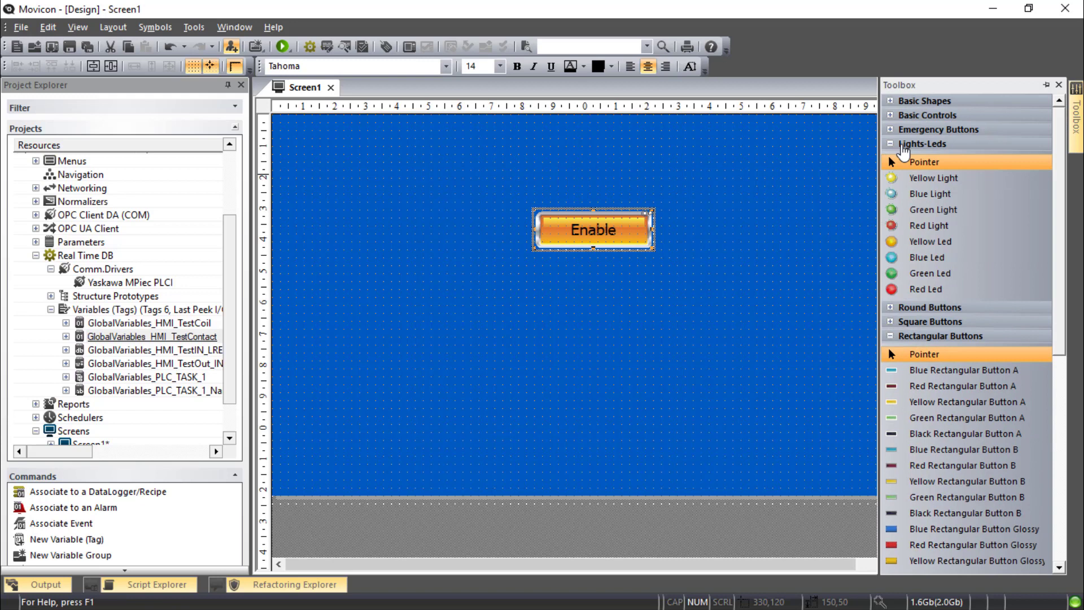
{"action": "left_click", "coordinate": [927, 210]}
{"action": "left_click", "coordinate": [589, 281]}
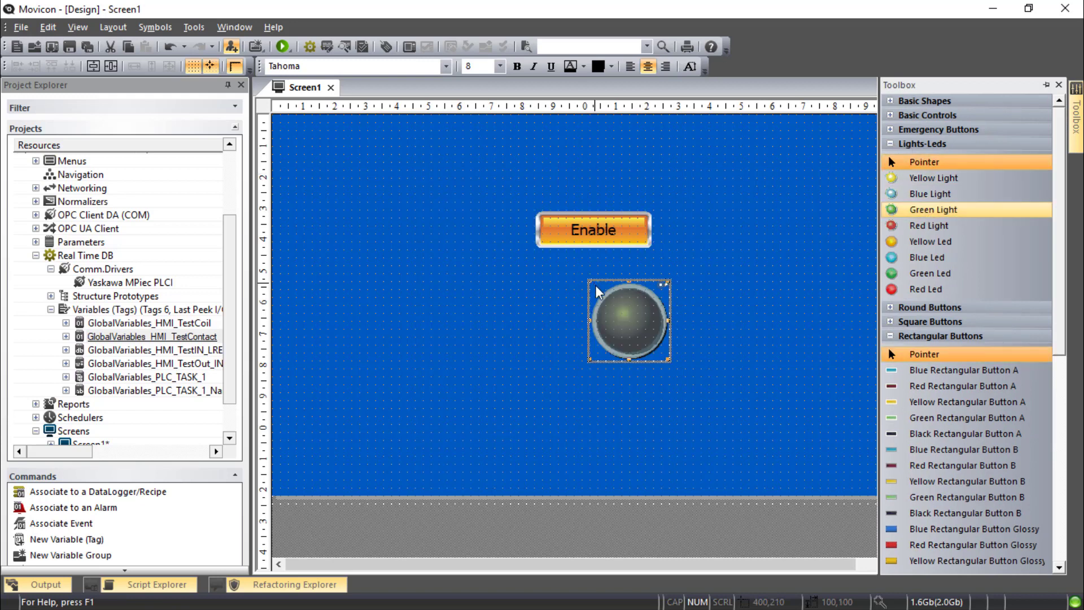
{"action": "double_click", "coordinate": [628, 329]}
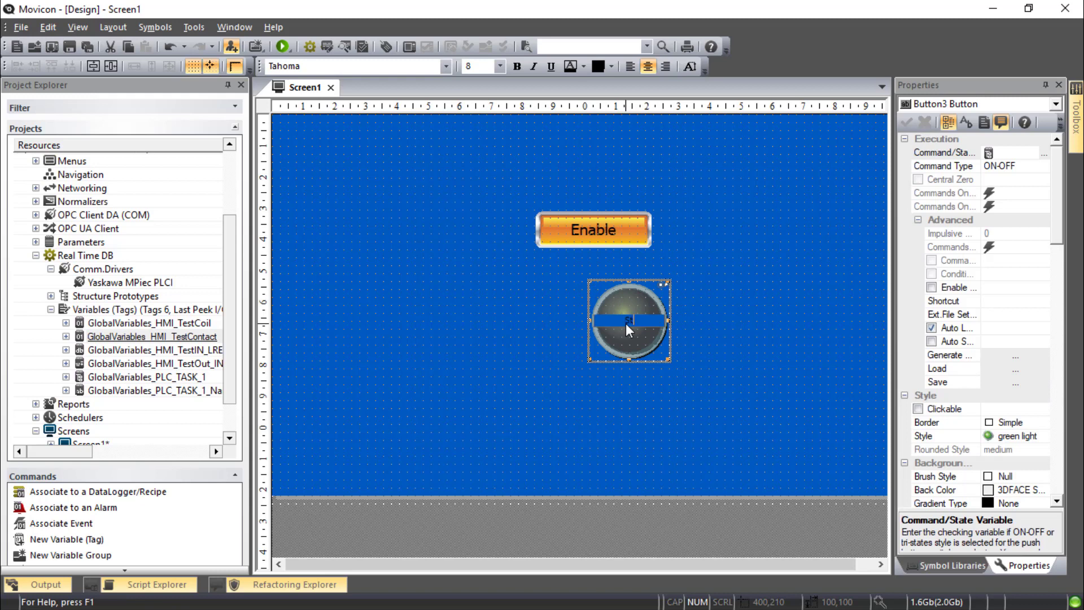
{"action": "left_click", "coordinate": [499, 66]}
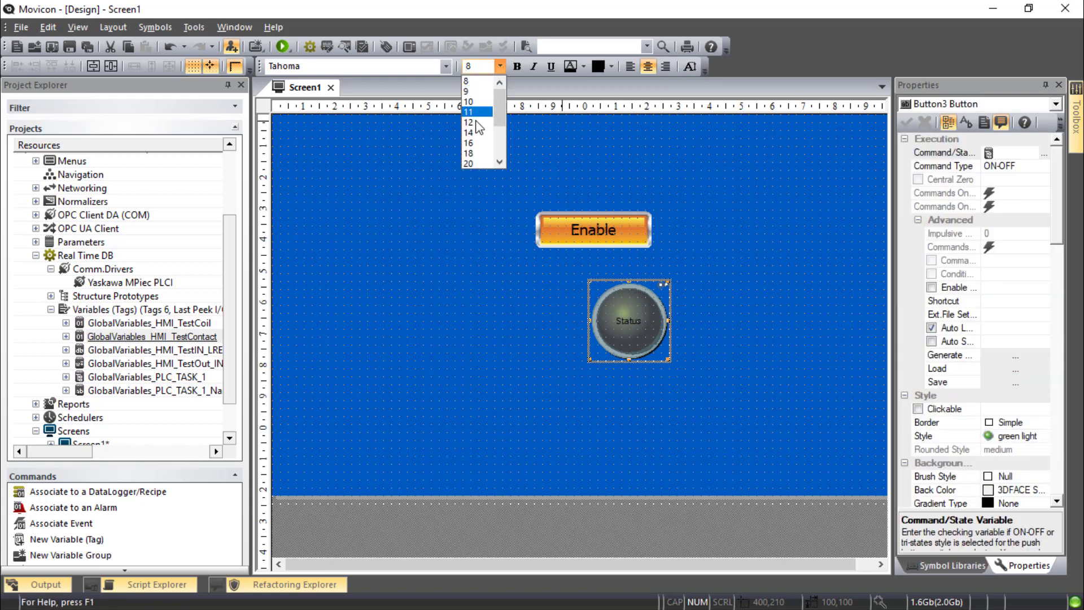
{"action": "left_click", "coordinate": [475, 132]}
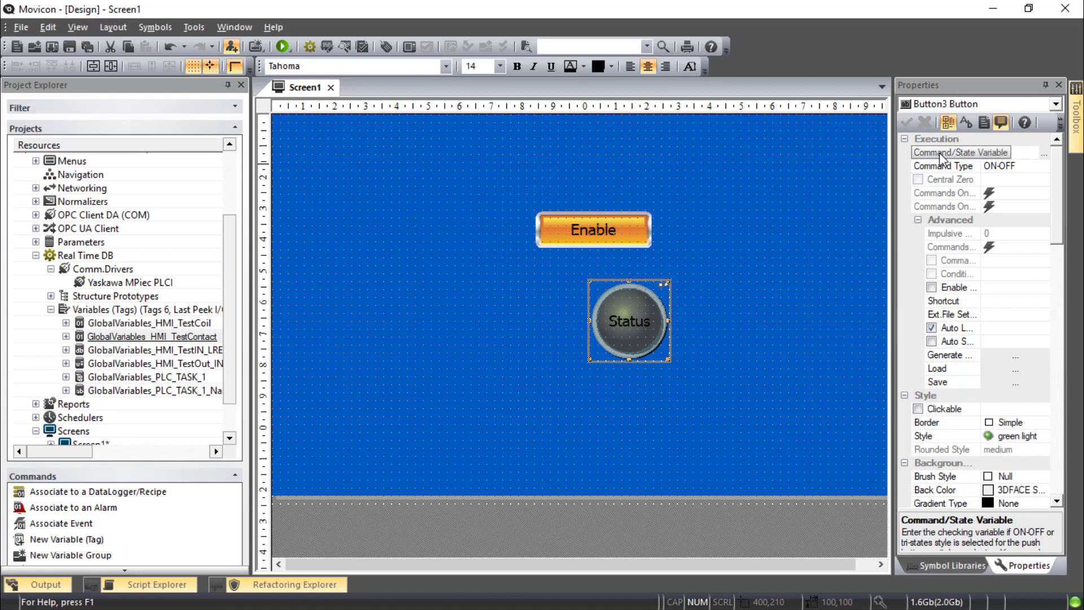
Set the light's state variable to GlobalVariables_HMI_TestCoil, found by filtering on *coil*
{"action": "left_click", "coordinate": [1043, 155]}
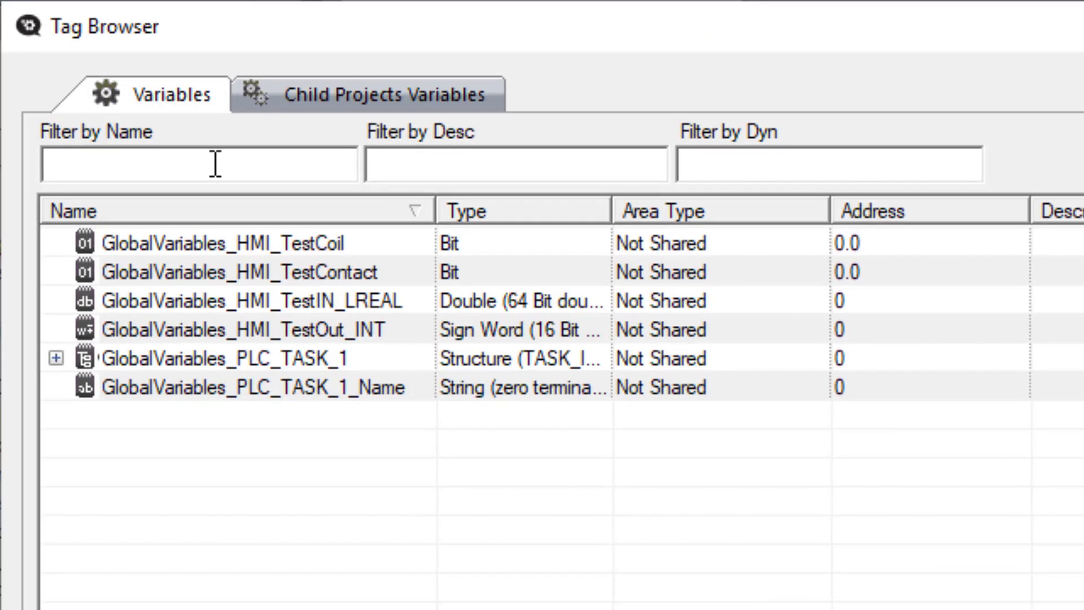
{"action": "left_click", "coordinate": [215, 164]}
{"action": "type", "text": "*coil*"}
{"action": "key", "text": "Return"}
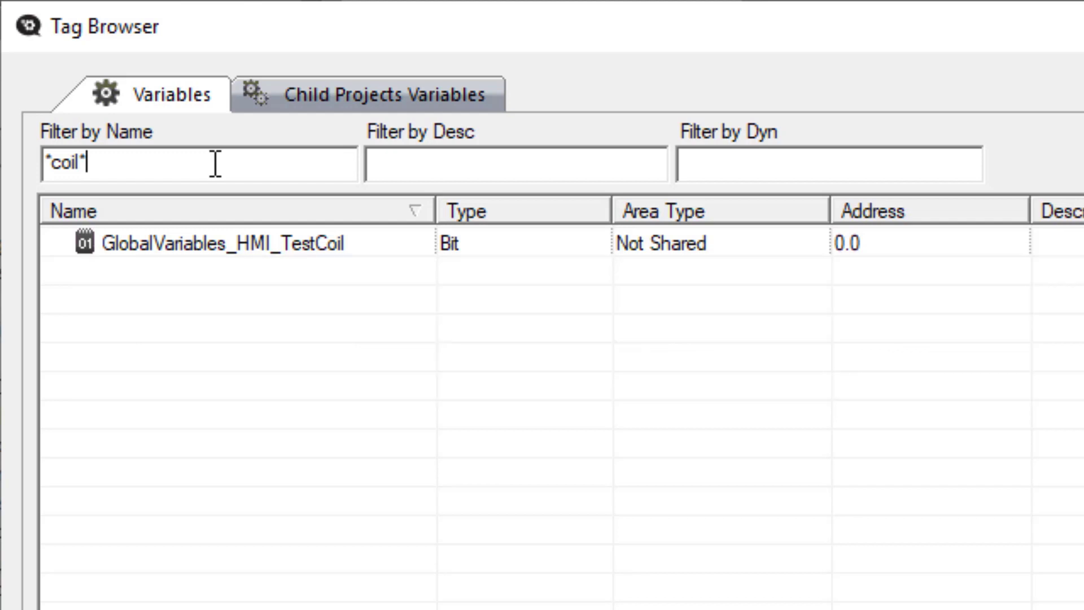
{"action": "left_click", "coordinate": [297, 242]}
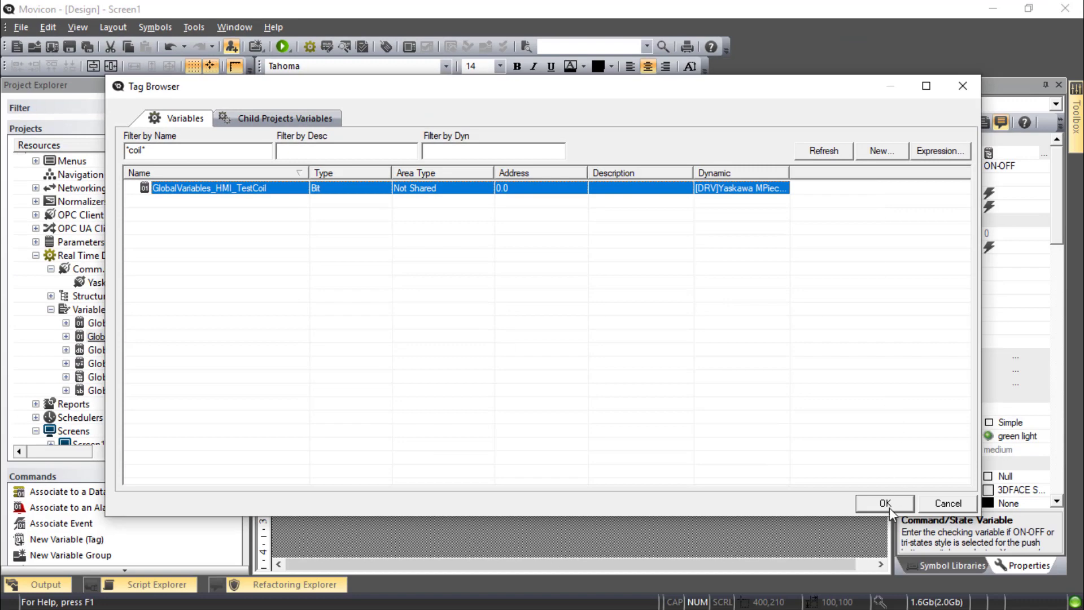
{"action": "left_click", "coordinate": [889, 509]}
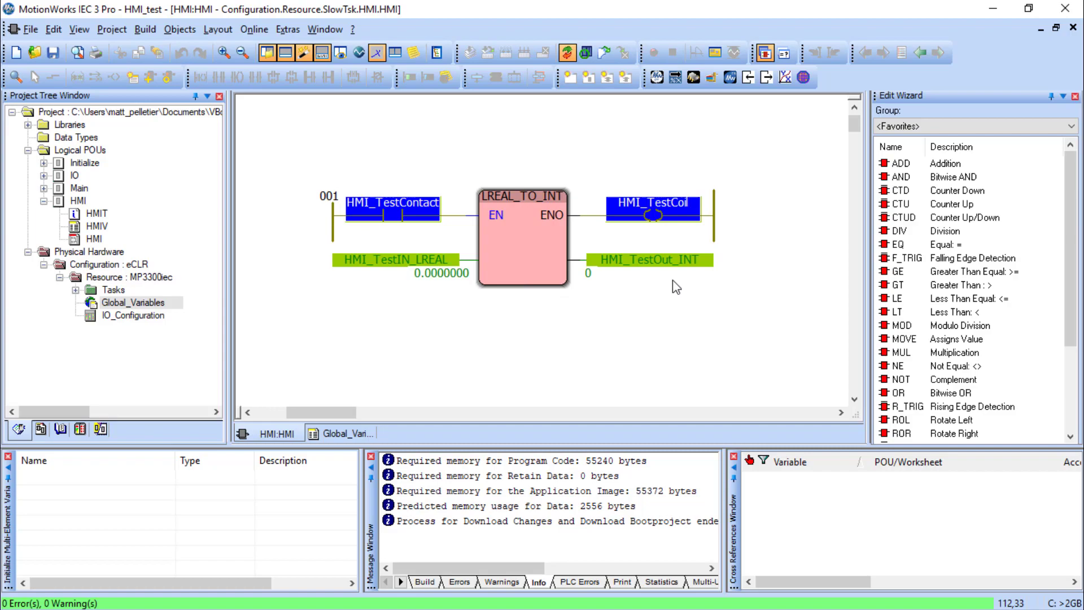
{"action": "left_click", "coordinate": [992, 8]}
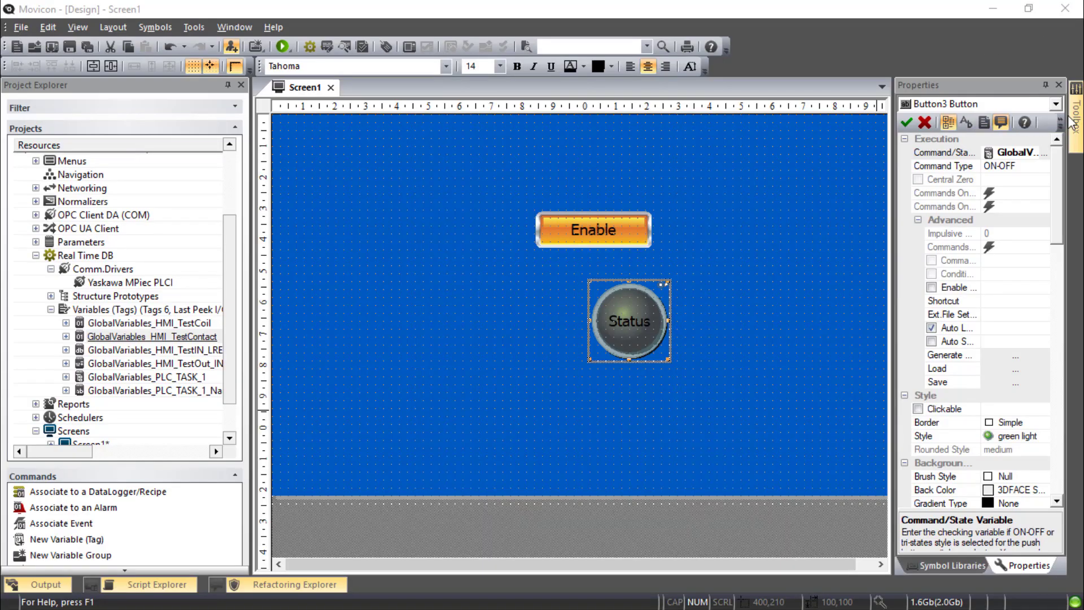
Draw an EditBox-Display below the Status light and set its font size to 12
{"action": "mouse_move", "coordinate": [1078, 124]}
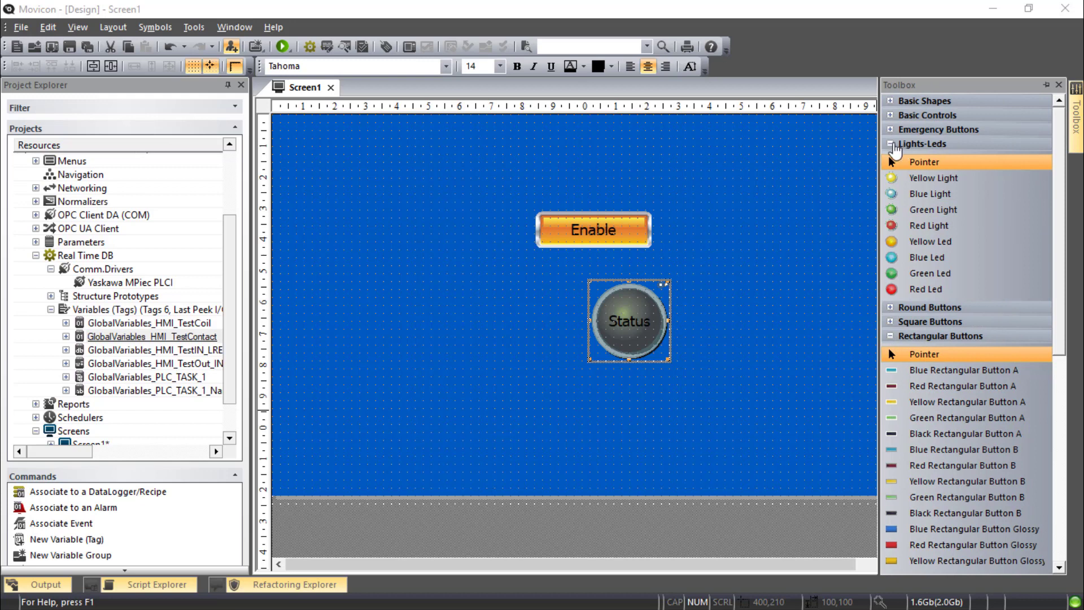
{"action": "left_click", "coordinate": [898, 148]}
{"action": "left_click", "coordinate": [890, 187]}
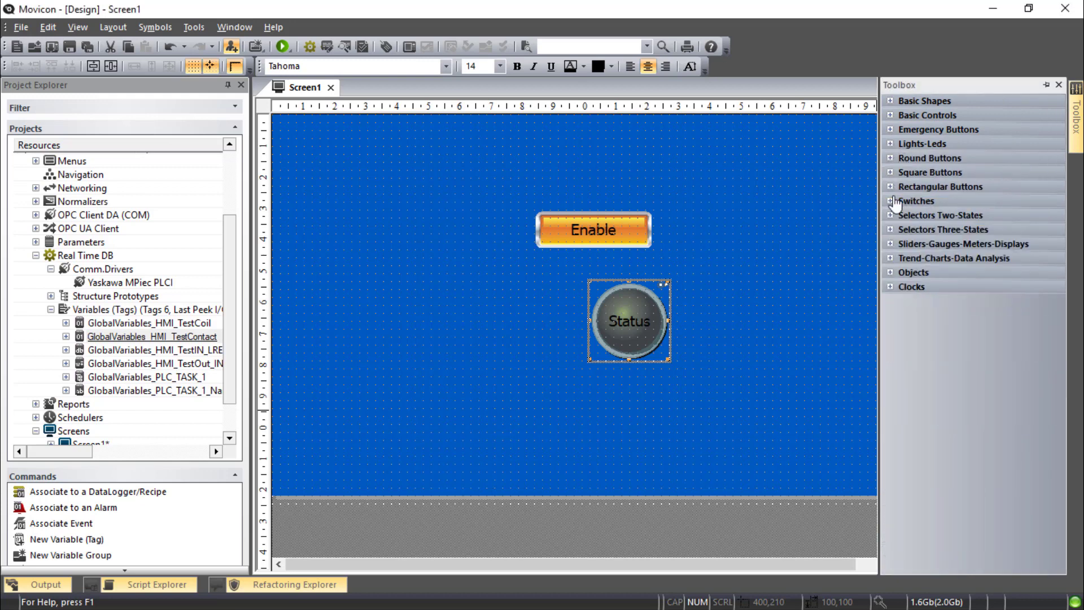
{"action": "left_click", "coordinate": [891, 273]}
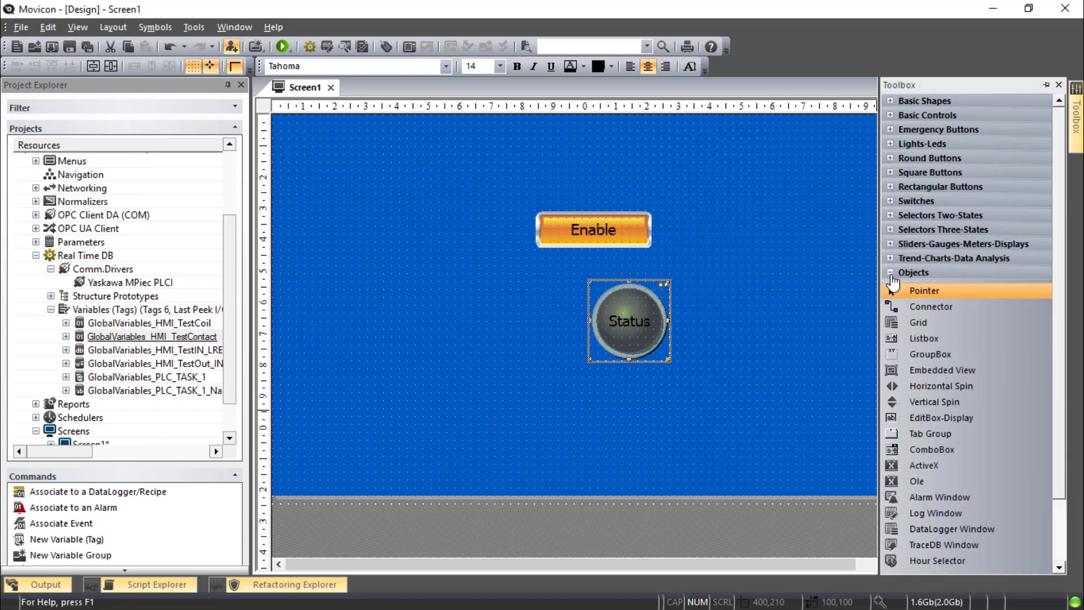
{"action": "left_click", "coordinate": [956, 421]}
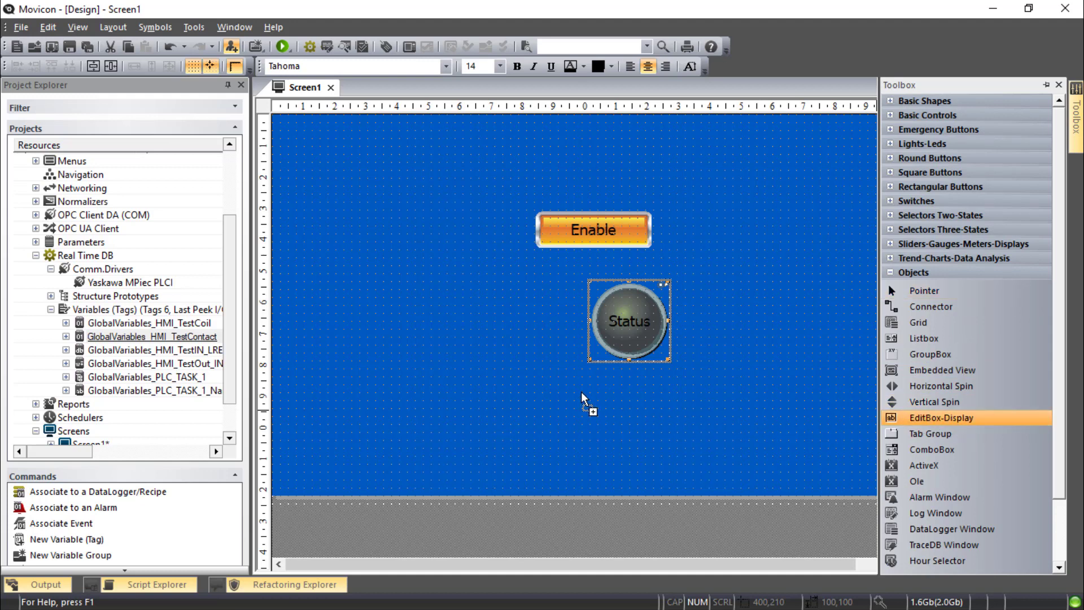
{"action": "left_click_drag", "start_coordinate": [572, 391], "coordinate": [631, 418]}
{"action": "left_click", "coordinate": [499, 66]}
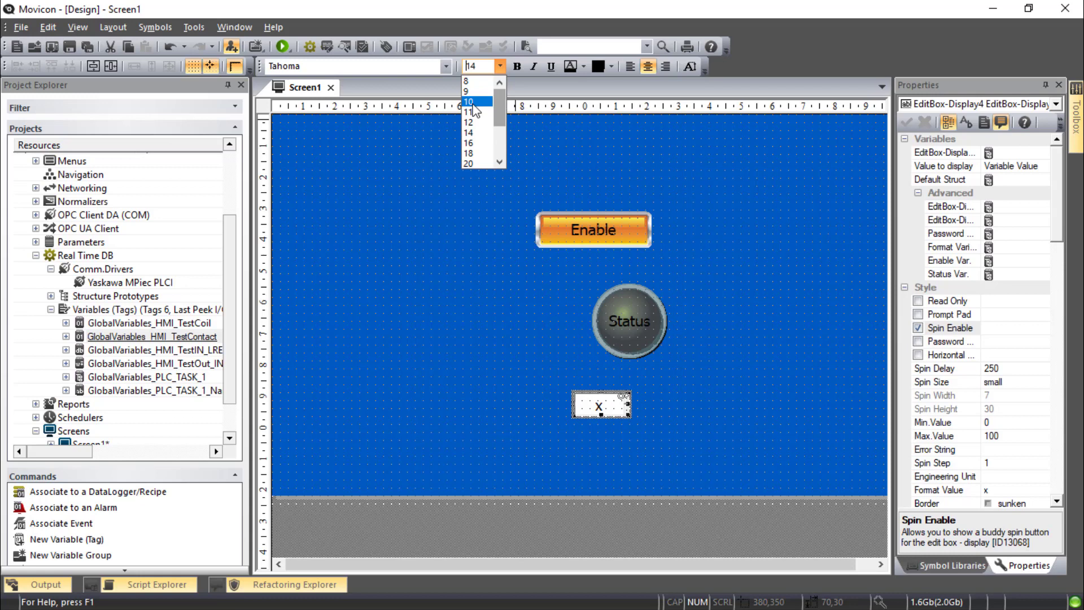
{"action": "left_click", "coordinate": [469, 121]}
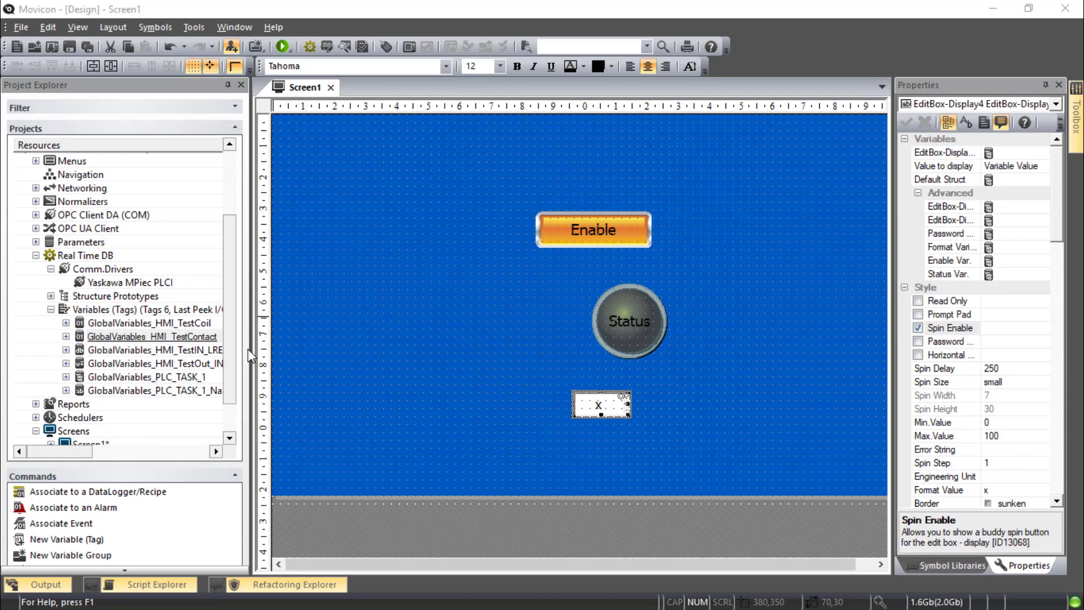
Link the TestIN_LREAL variable to the edit box and set its value format to x.xx
{"action": "left_click_drag", "start_coordinate": [191, 350], "coordinate": [602, 422]}
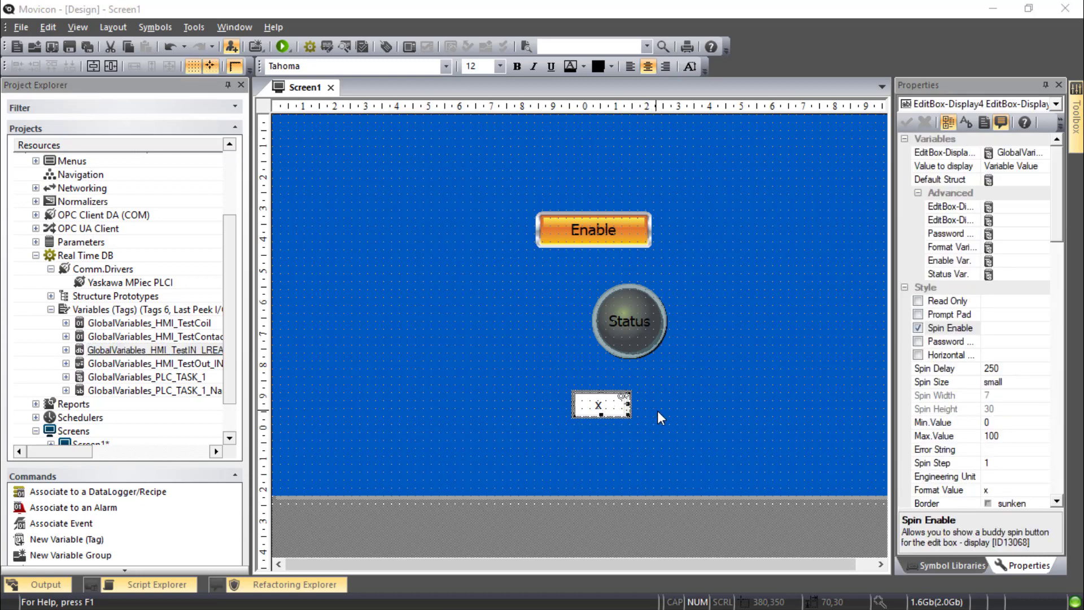
{"action": "left_click", "coordinate": [1014, 490]}
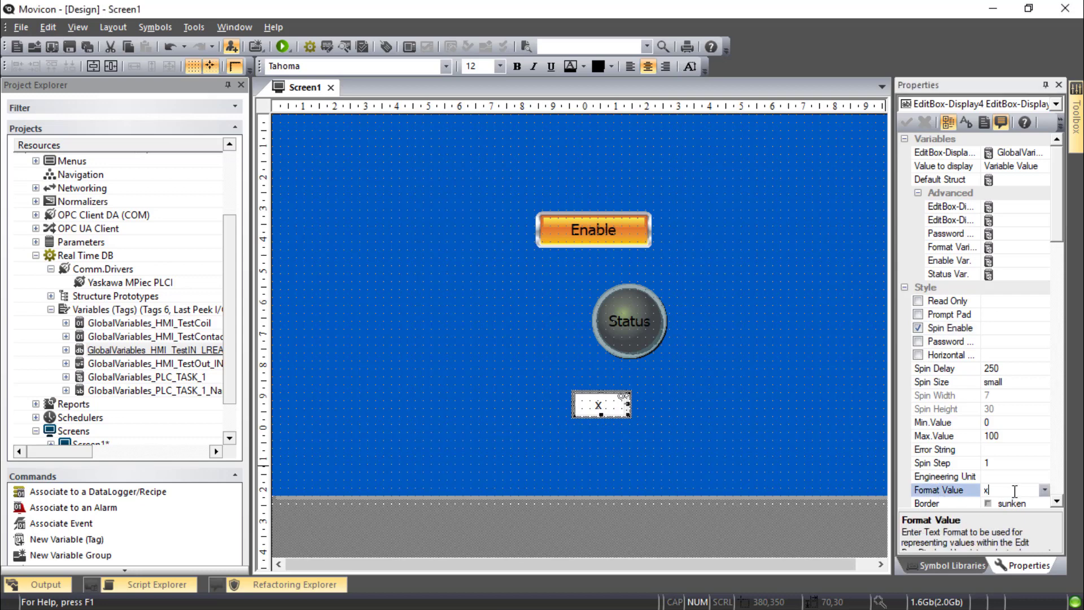
{"action": "type", "text": ".xx"}
{"action": "left_click", "coordinate": [1013, 467]}
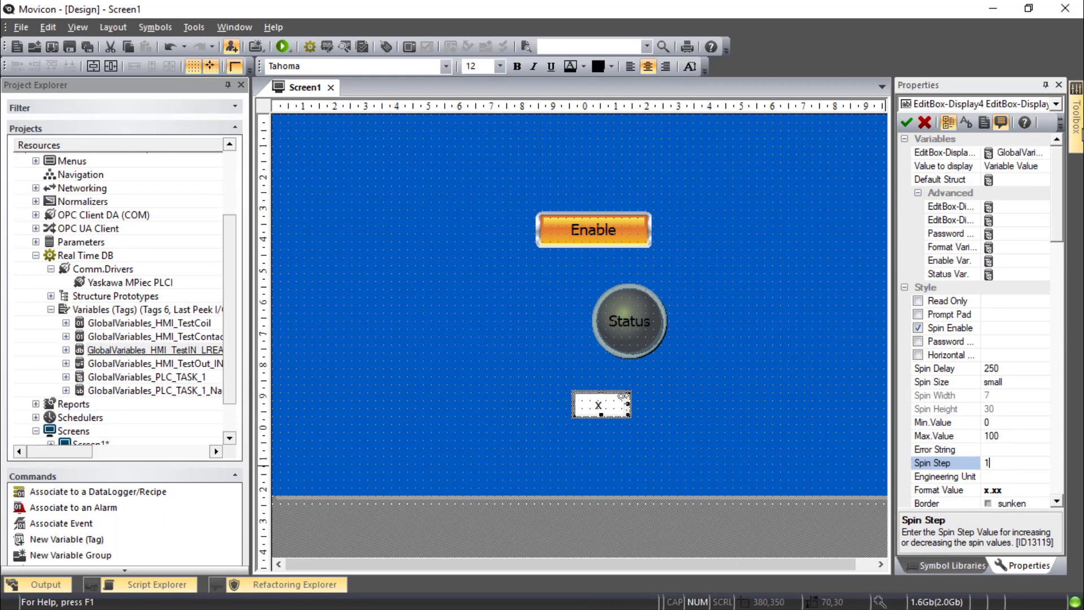
Draw a second EditBox-Display below the first with font 12, Read Only on and Spin Enable off
{"action": "mouse_move", "coordinate": [1078, 131]}
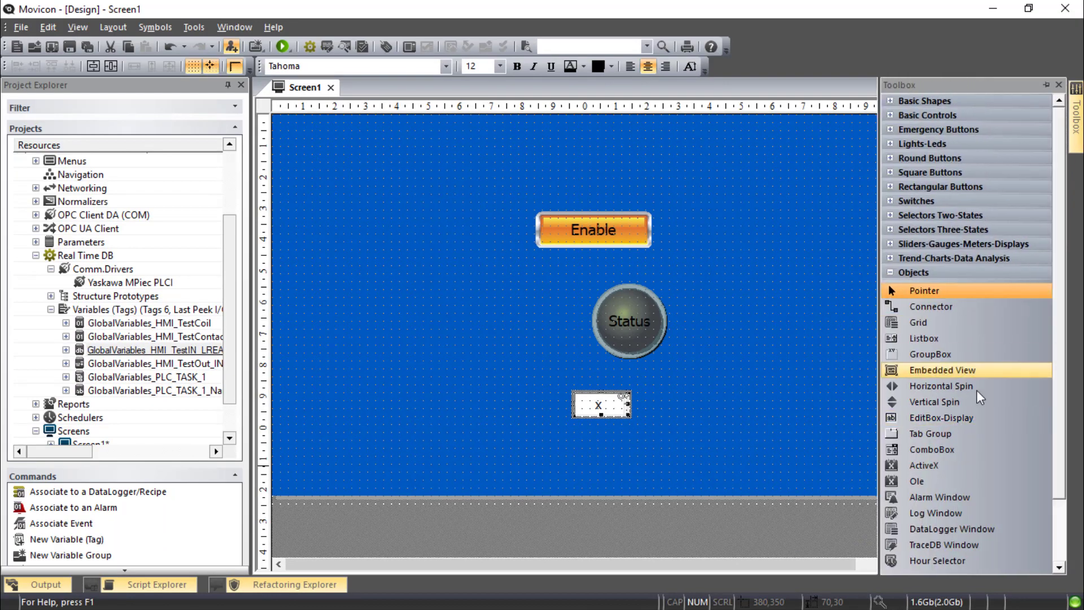
{"action": "left_click_drag", "start_coordinate": [942, 418], "coordinate": [589, 451]}
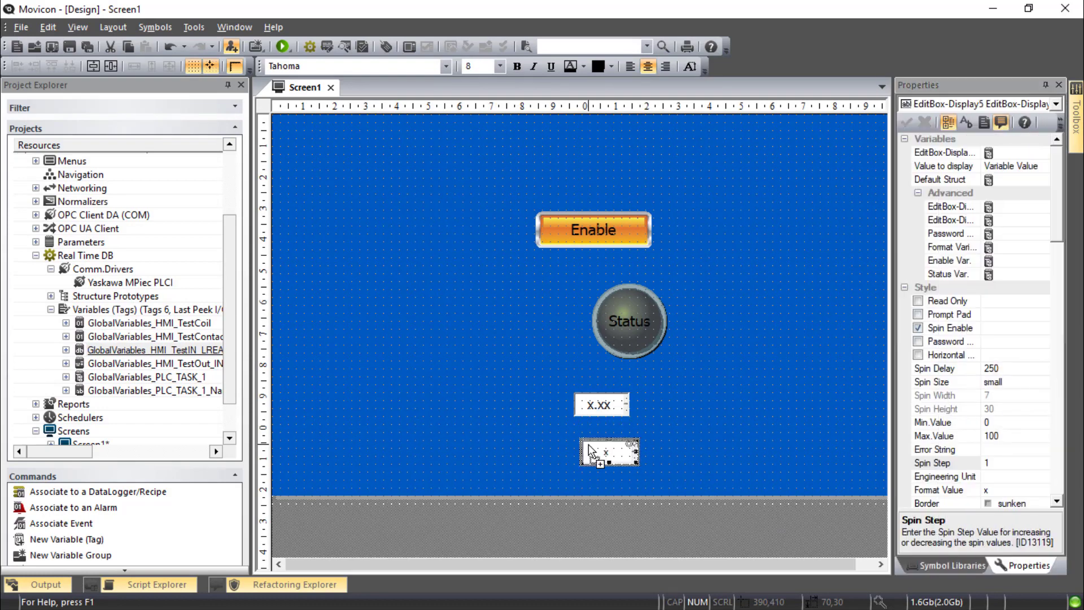
{"action": "left_click", "coordinate": [499, 66]}
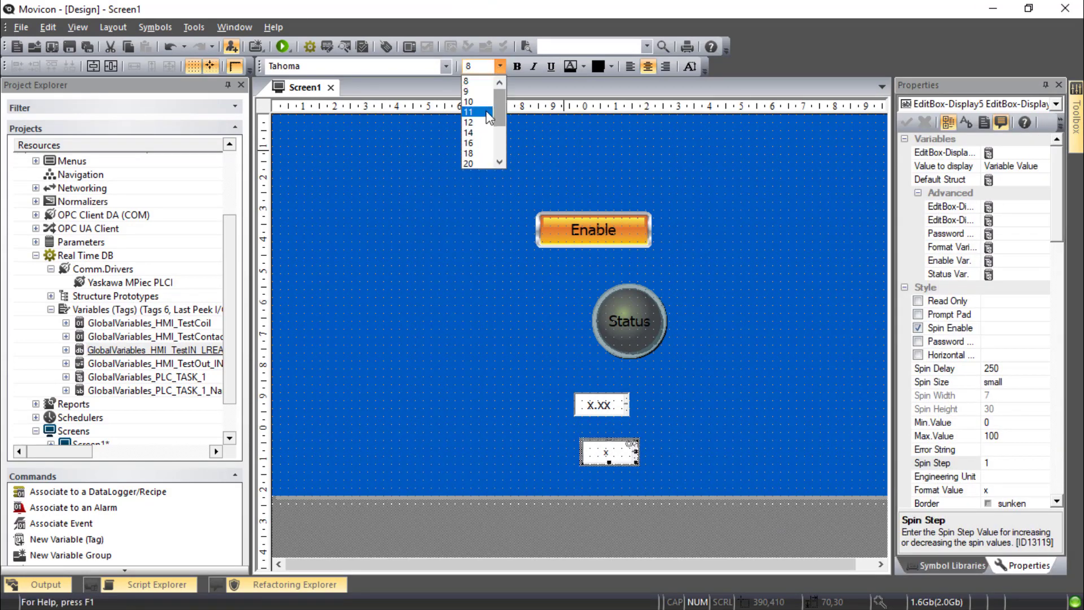
{"action": "left_click", "coordinate": [484, 117]}
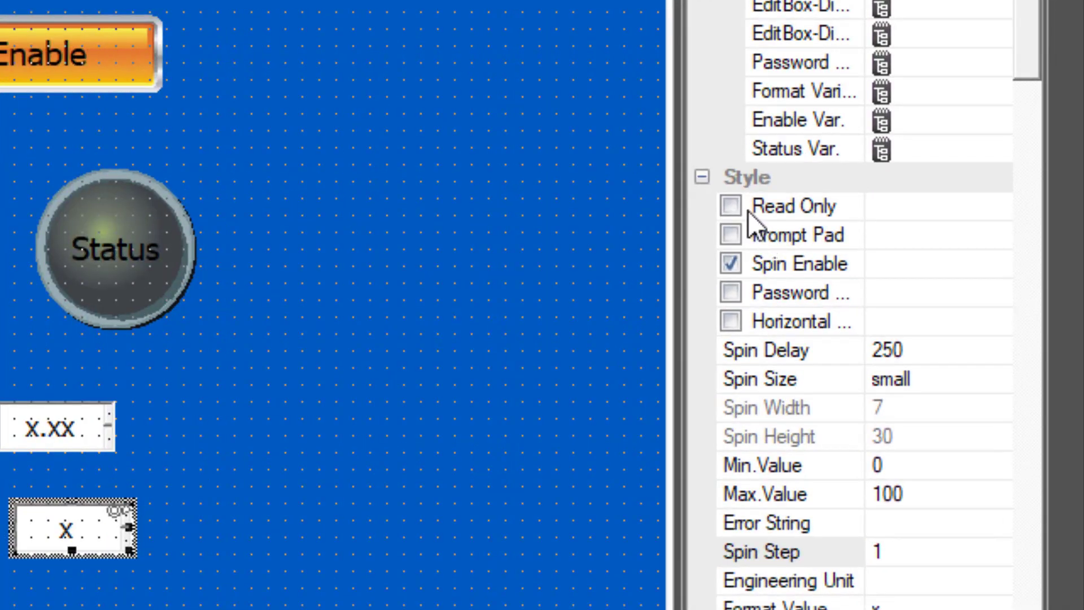
{"action": "left_click", "coordinate": [733, 206]}
{"action": "left_click", "coordinate": [730, 262]}
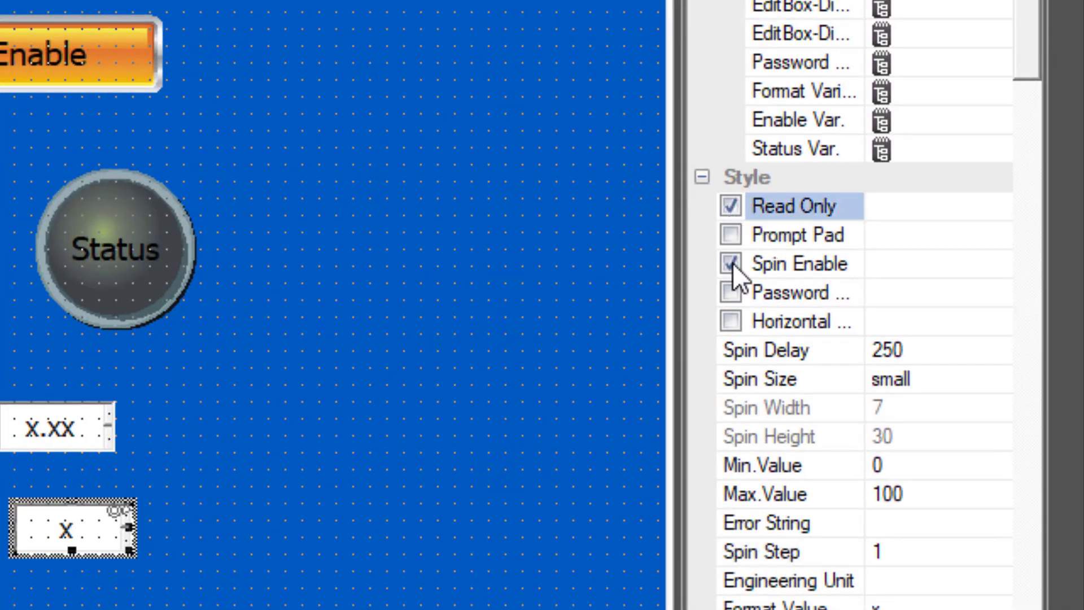
{"action": "left_click", "coordinate": [733, 264]}
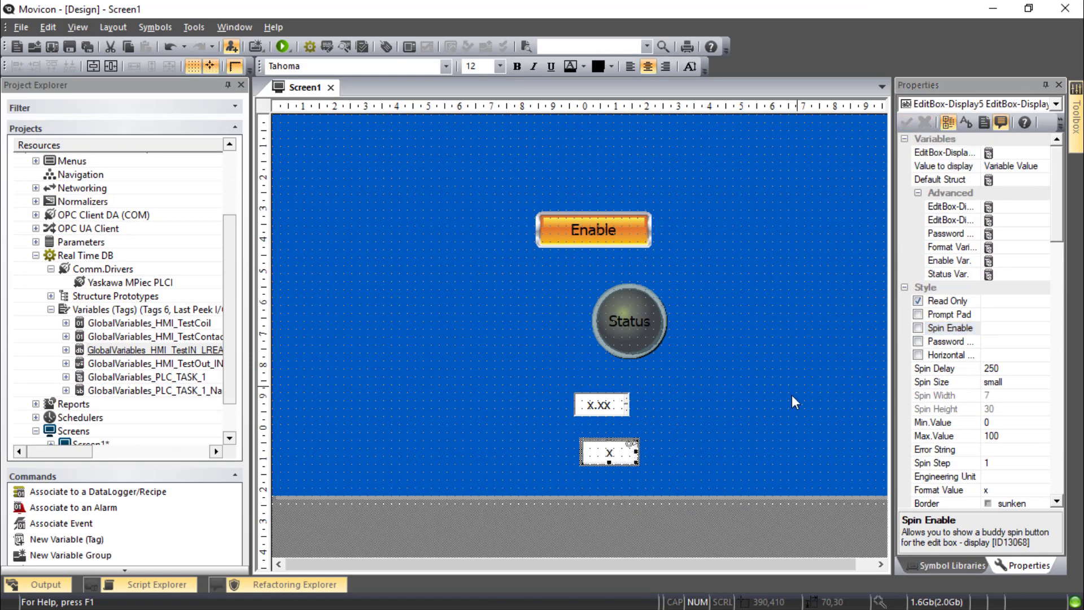
{"action": "left_click", "coordinate": [749, 433]}
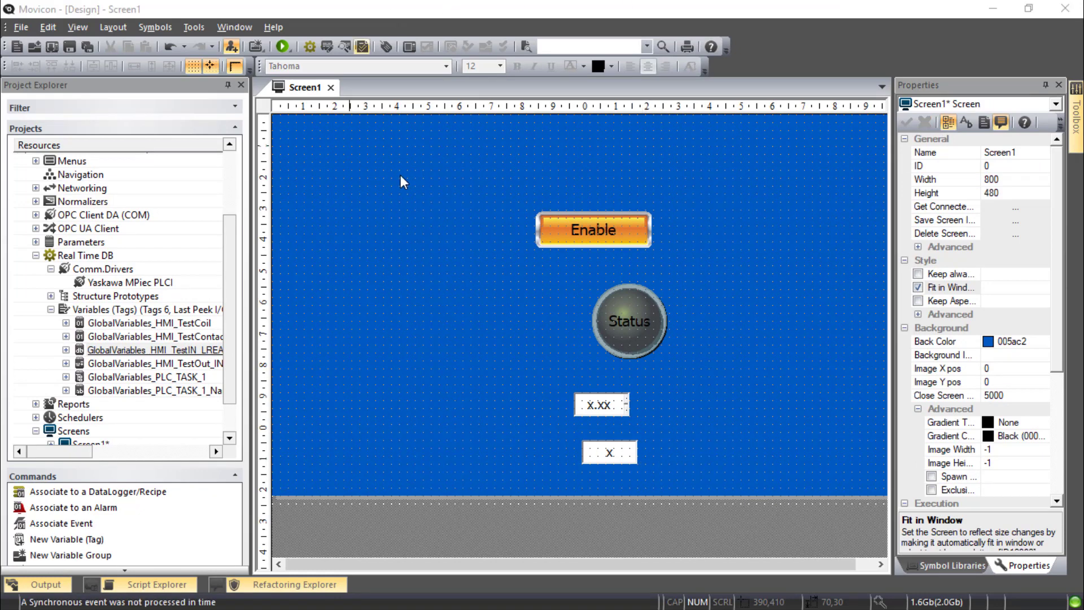
Stack and centre the four objects, widen both value boxes to Enable's width, and recentre Status
{"action": "left_click_drag", "start_coordinate": [510, 184], "coordinate": [705, 482]}
{"action": "left_click", "coordinate": [121, 26]}
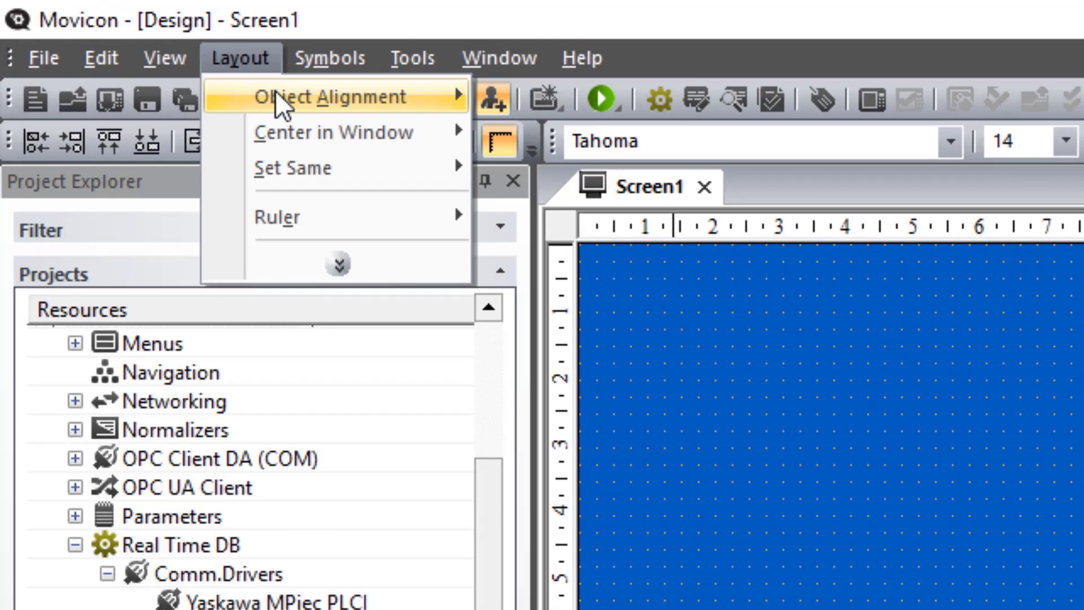
{"action": "mouse_move", "coordinate": [132, 42]}
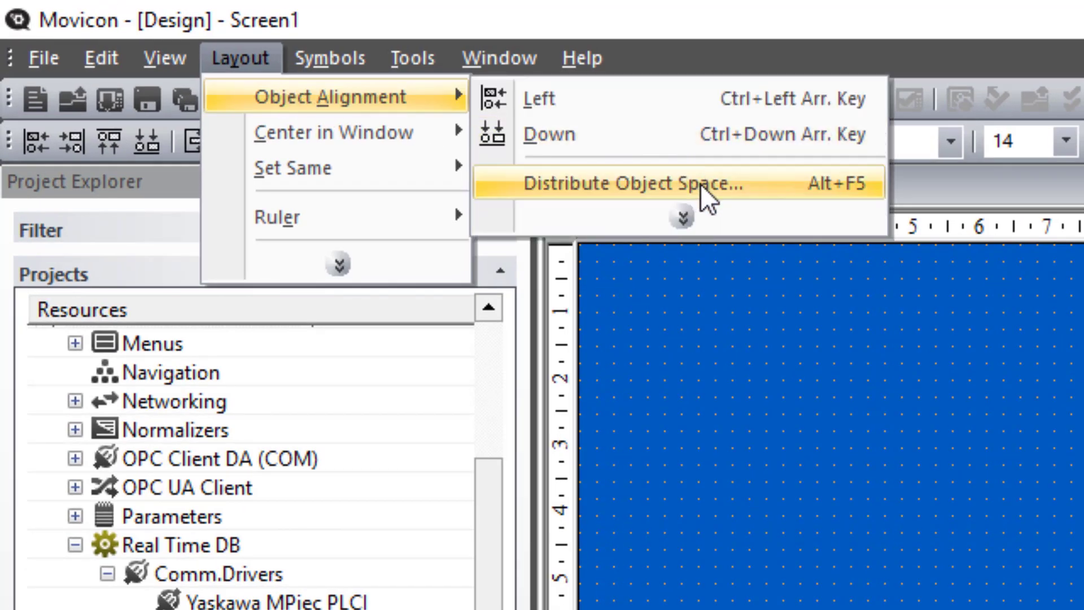
{"action": "left_click", "coordinate": [706, 186]}
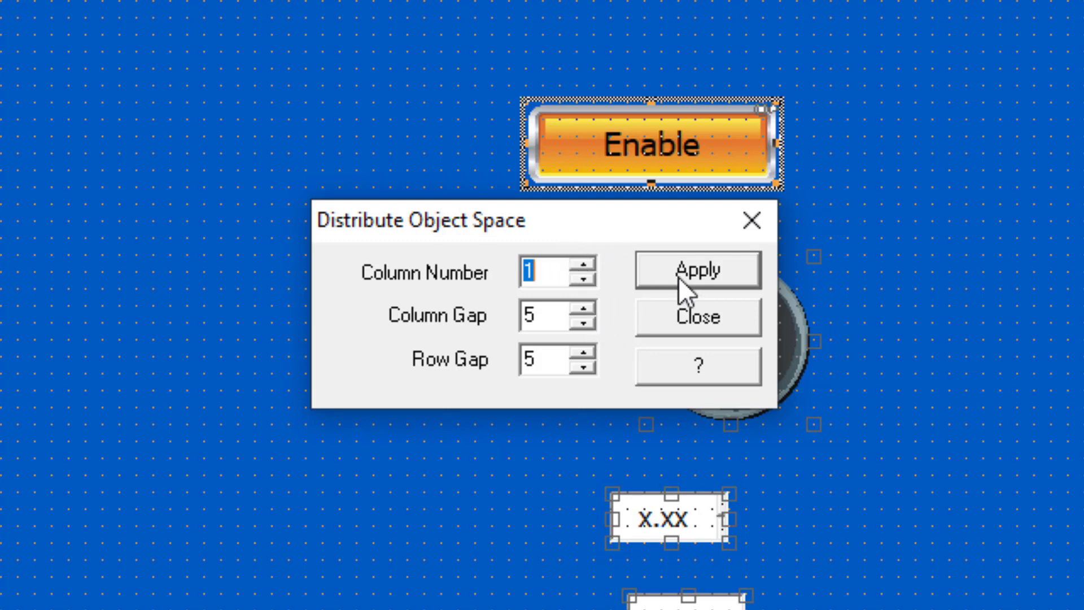
{"action": "left_click", "coordinate": [699, 270]}
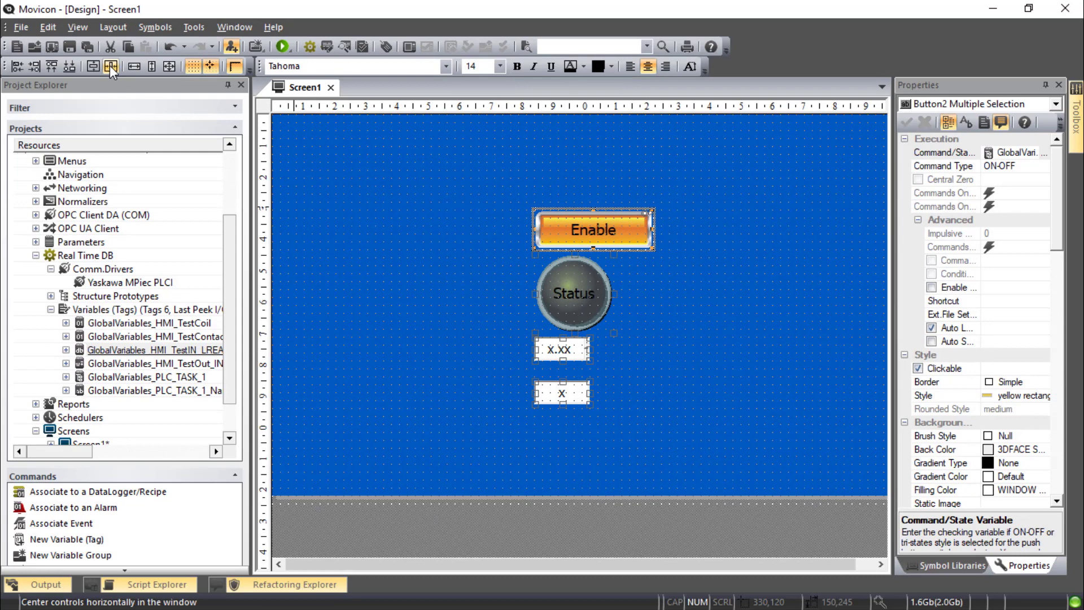
{"action": "left_click", "coordinate": [110, 66]}
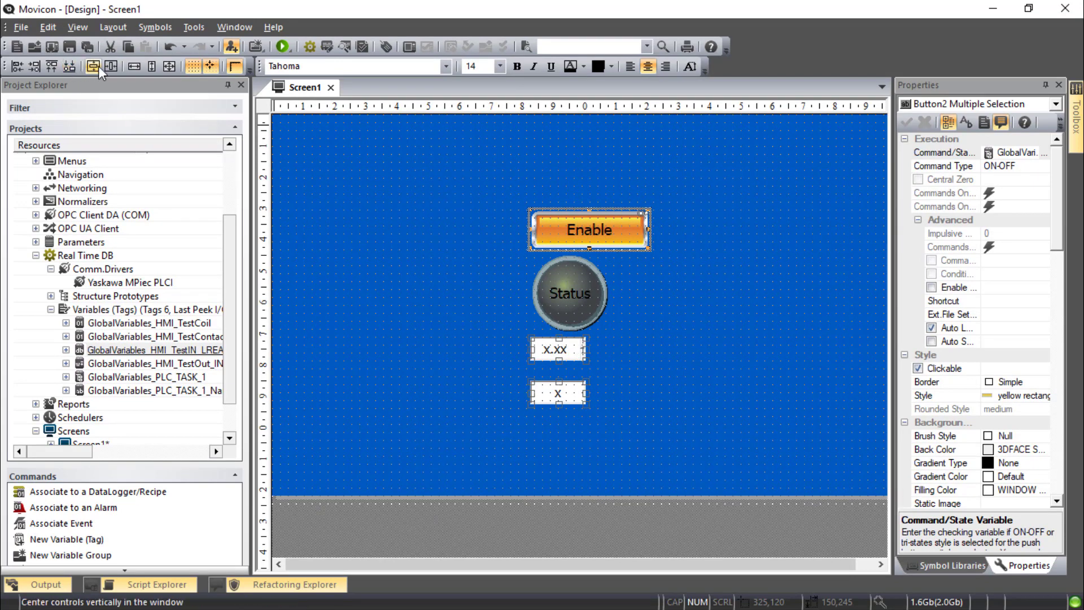
{"action": "left_click", "coordinate": [138, 66]}
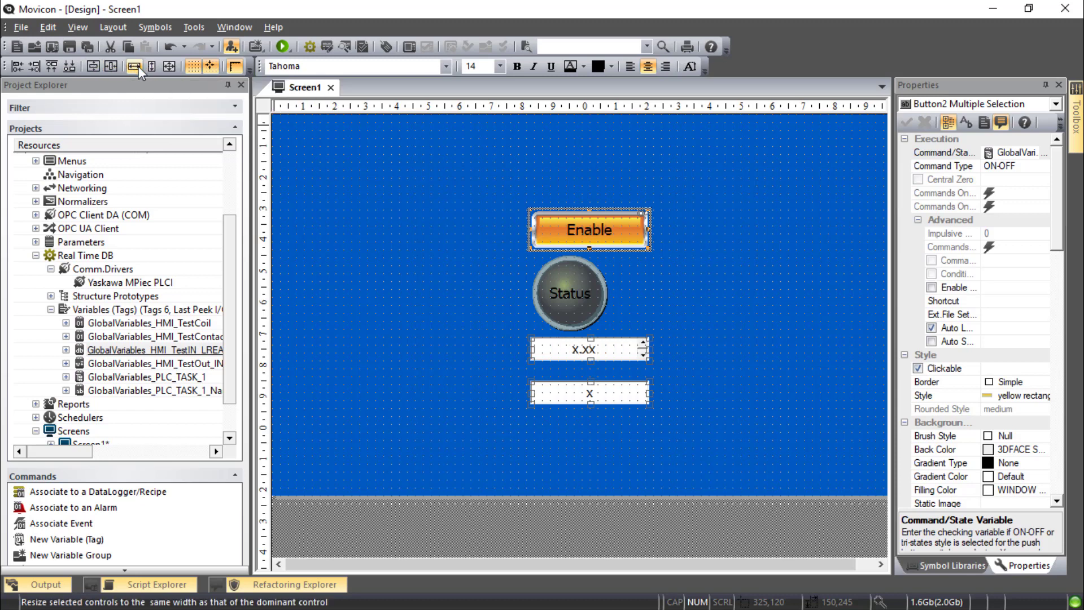
{"action": "left_click", "coordinate": [584, 295]}
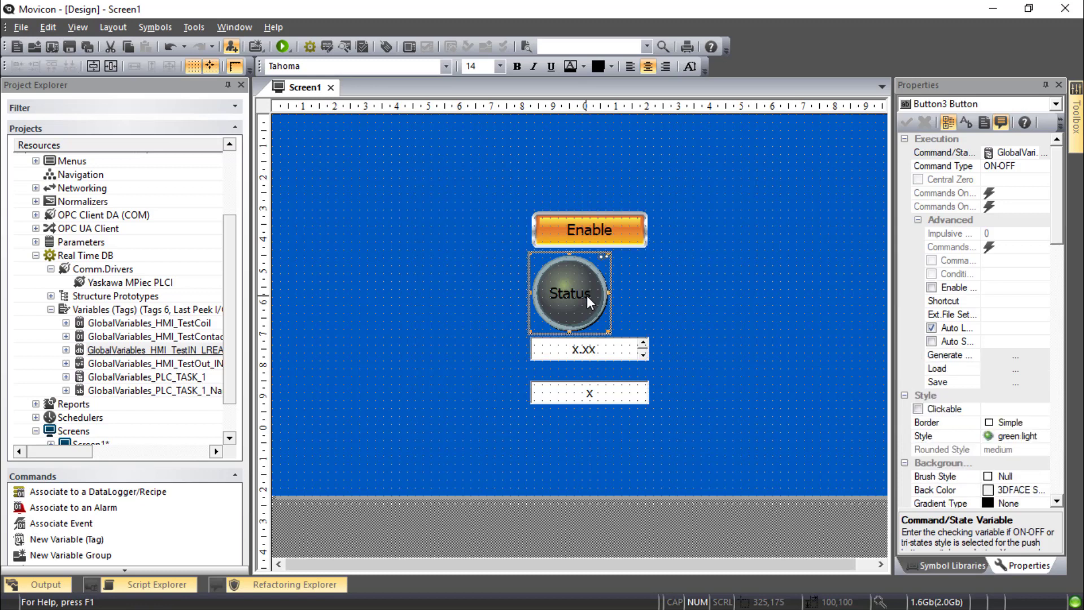
{"action": "left_click", "coordinate": [111, 66]}
{"action": "left_click", "coordinate": [763, 296]}
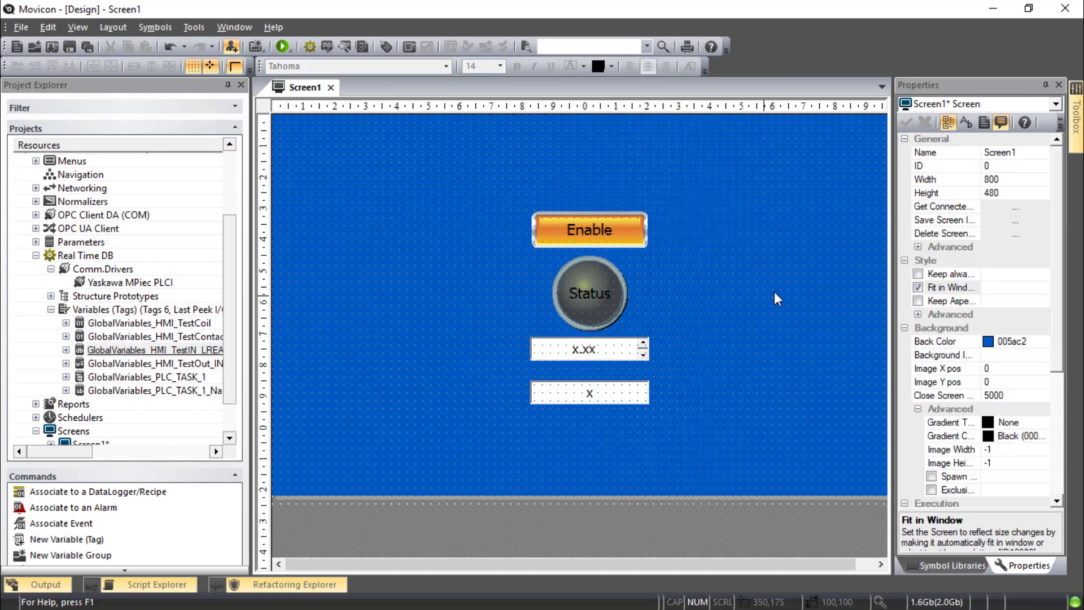
Link the GlobalVariables_HMI_TestOut_INT variable to the lower read-only x edit box
{"action": "left_click", "coordinate": [588, 396]}
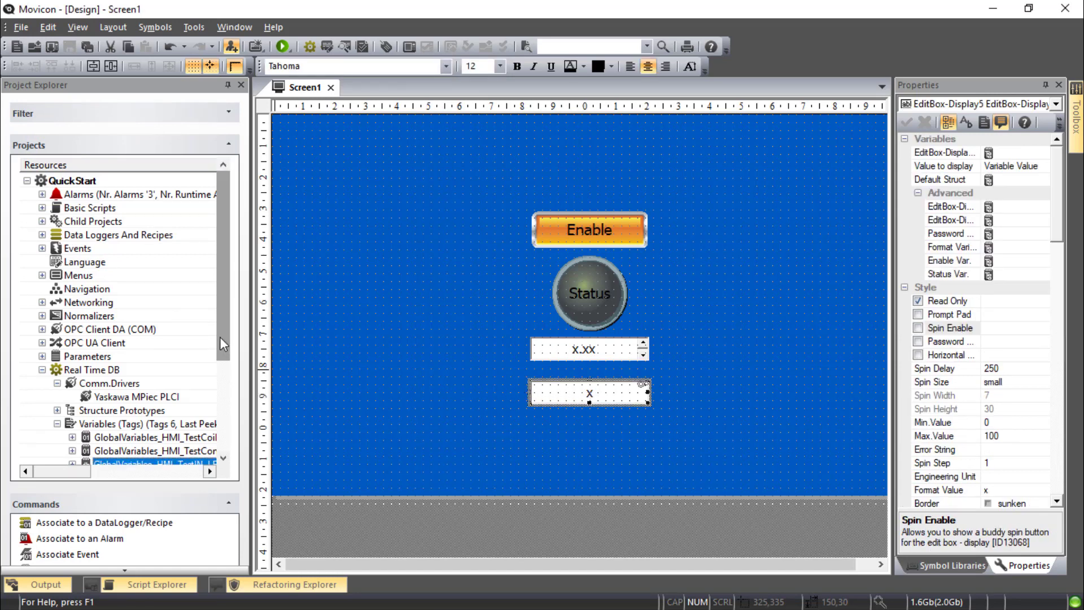
{"action": "left_click_drag", "start_coordinate": [219, 337], "coordinate": [218, 397]}
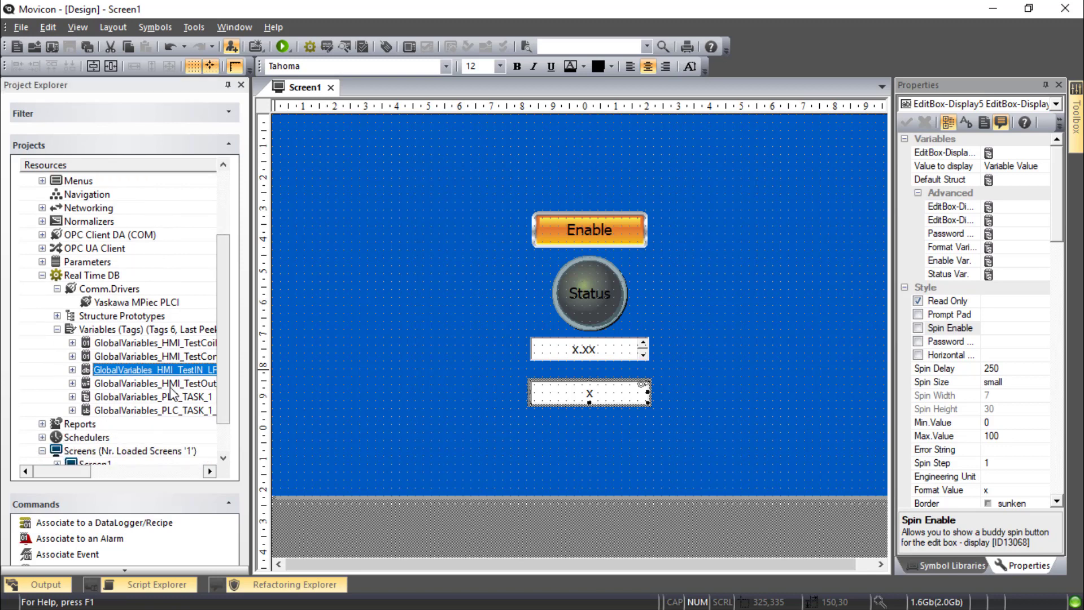
{"action": "left_click", "coordinate": [116, 384]}
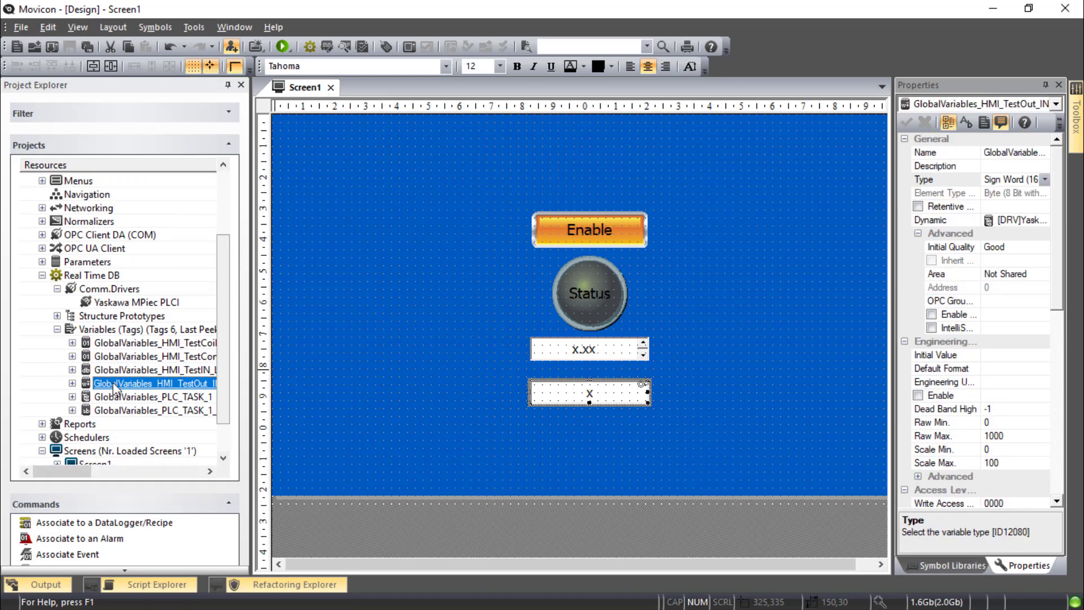
{"action": "left_click_drag", "start_coordinate": [114, 385], "coordinate": [600, 401]}
Save the QuickStart project and start it in runtime, dismissing the Evaluation Mode notice
{"action": "left_click", "coordinate": [359, 244]}
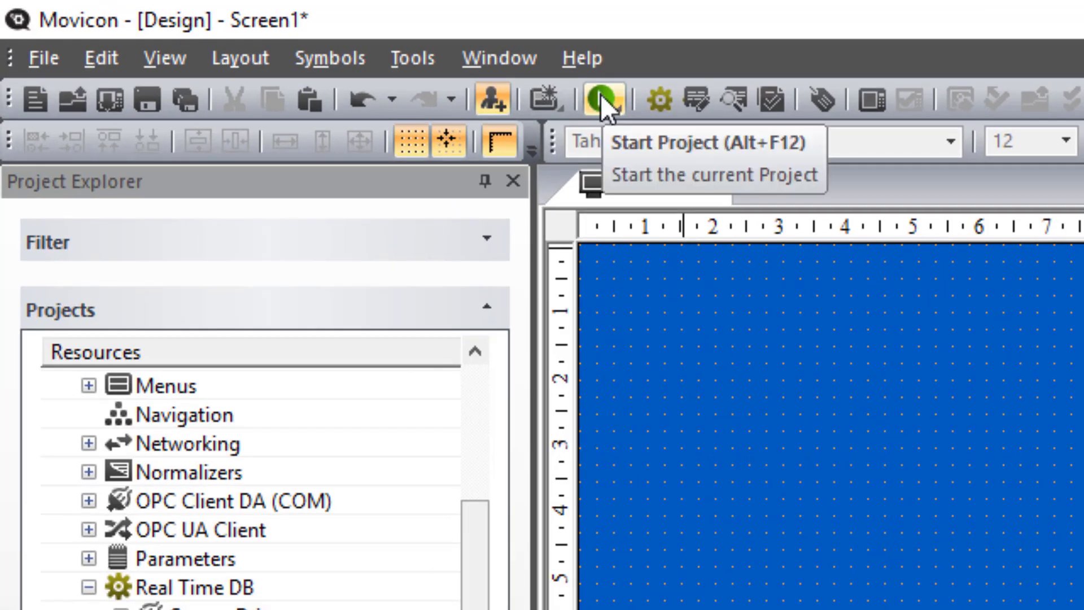
{"action": "left_click", "coordinate": [603, 99]}
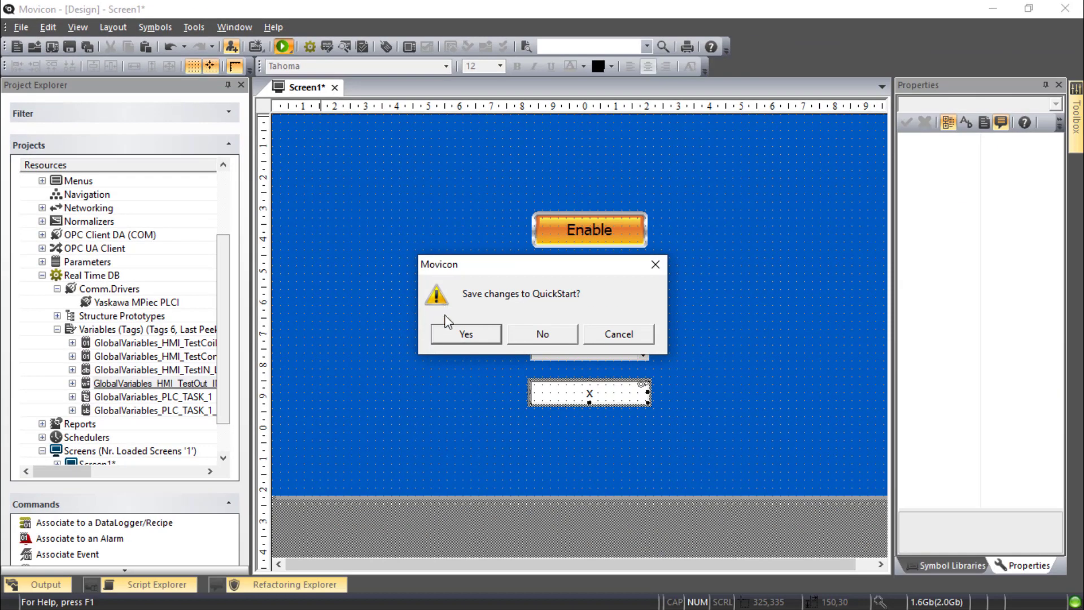
{"action": "left_click", "coordinate": [466, 334]}
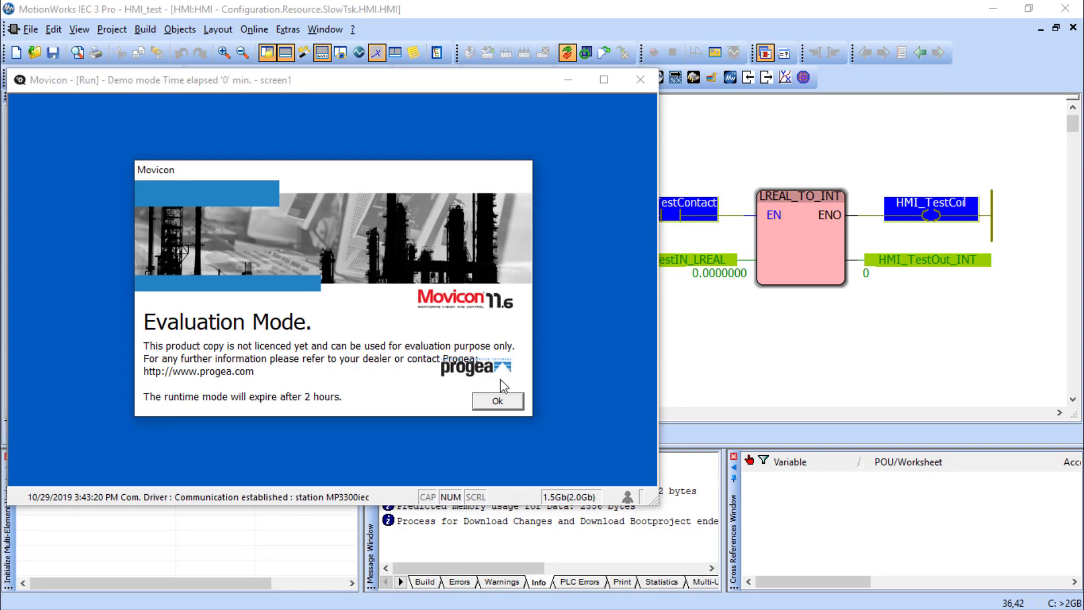
{"action": "left_click", "coordinate": [498, 401]}
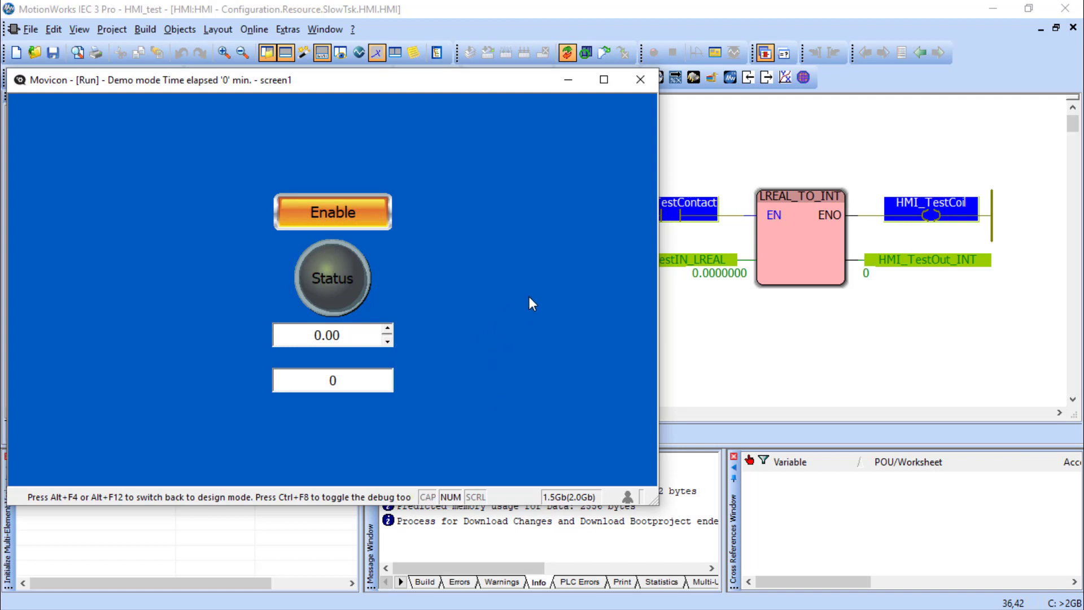
Toggle Enable on and off to check the Status lamp, and raise the input value to 1.00
{"action": "left_click", "coordinate": [361, 221]}
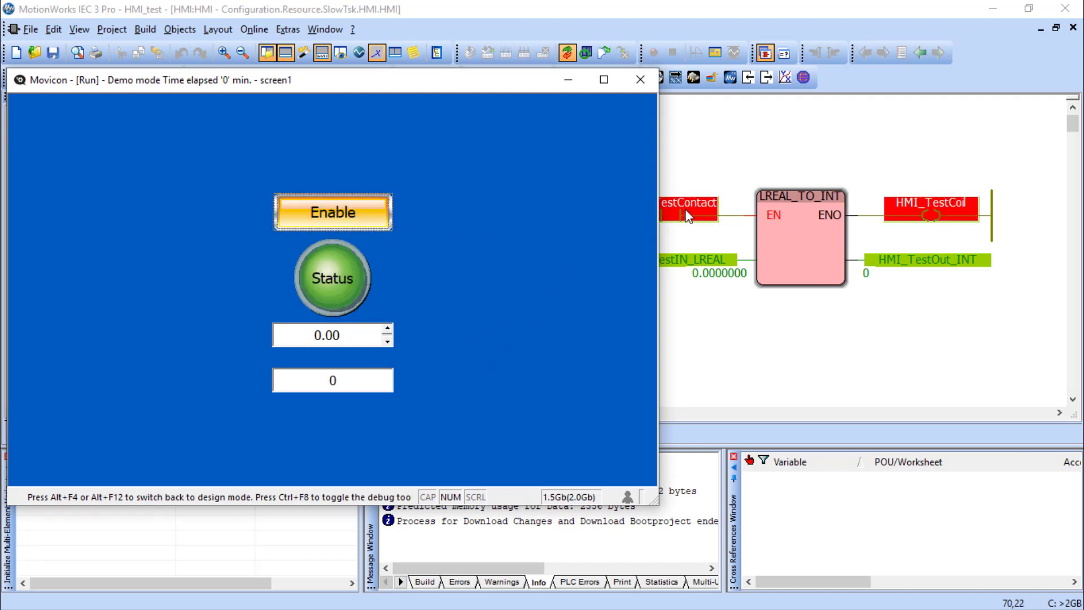
{"action": "mouse_move", "coordinate": [702, 207]}
{"action": "left_click", "coordinate": [345, 210]}
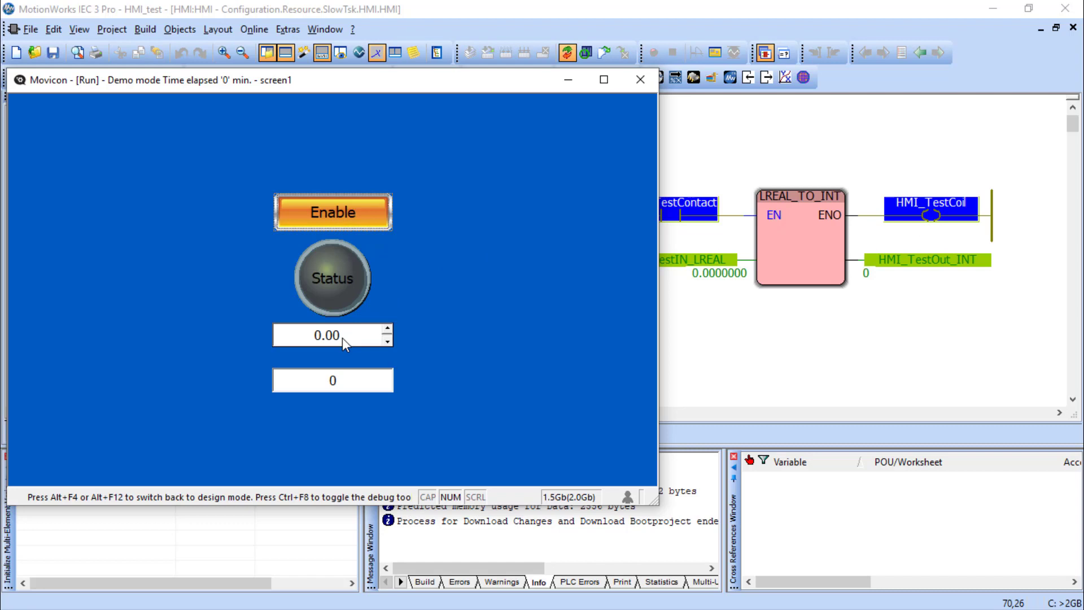
{"action": "left_click", "coordinate": [334, 380]}
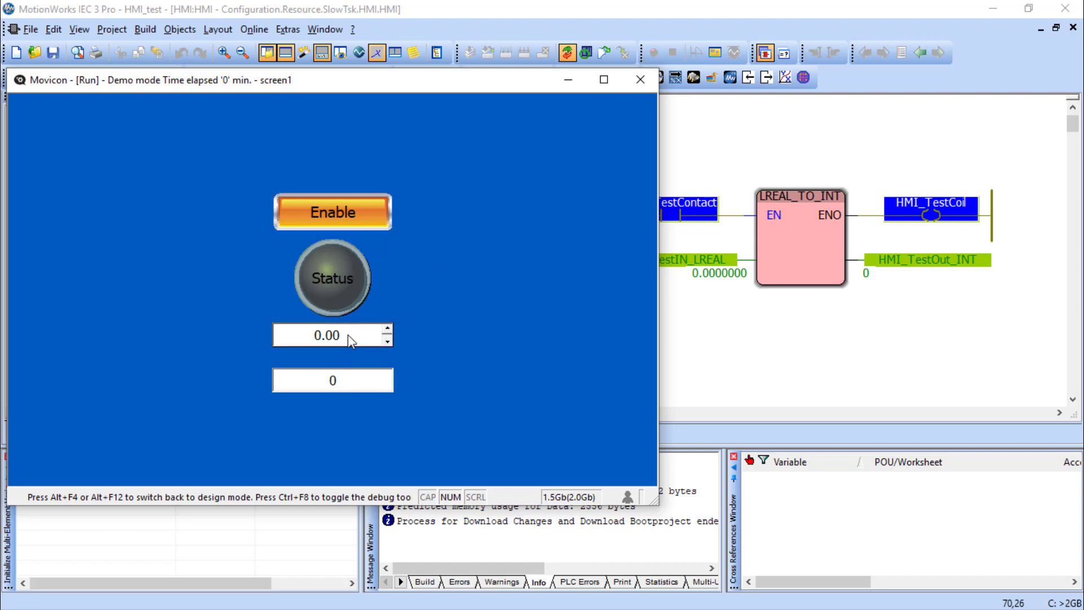
{"action": "left_click", "coordinate": [388, 327]}
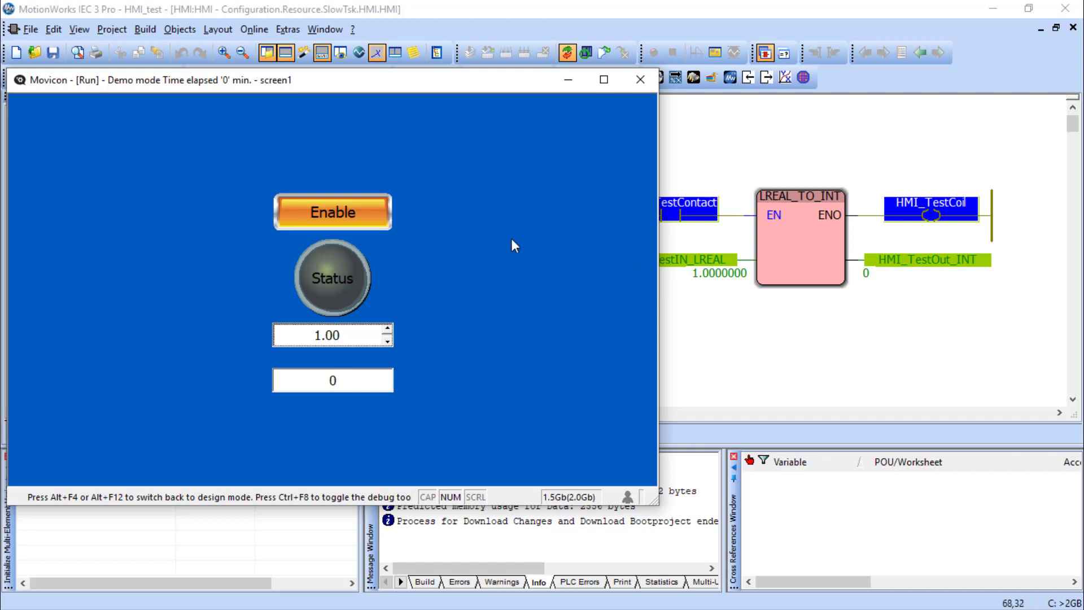
{"action": "left_click", "coordinate": [370, 213]}
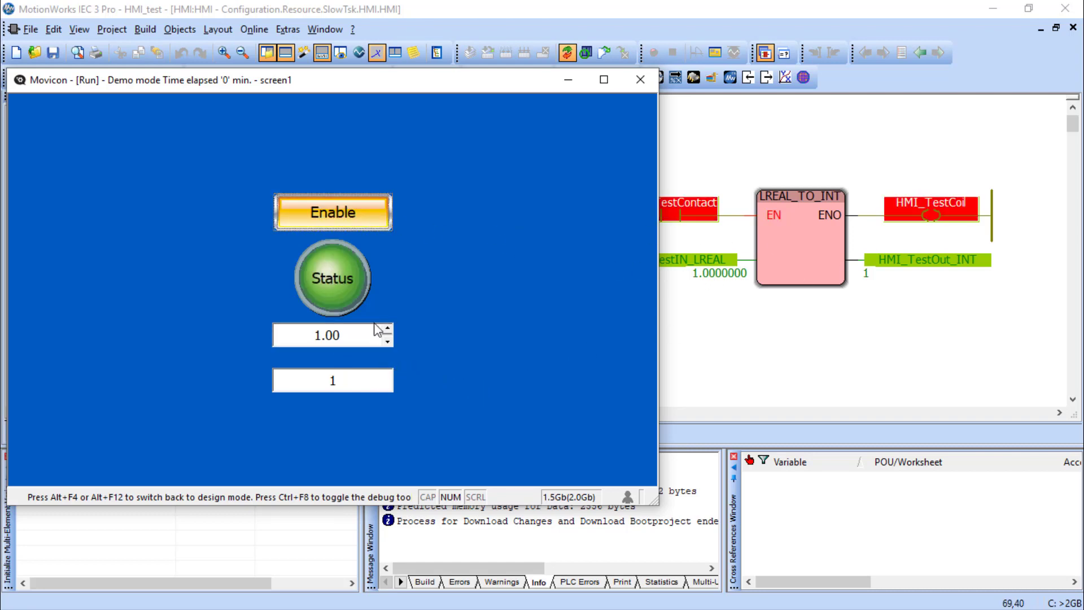
{"action": "left_click", "coordinate": [350, 216]}
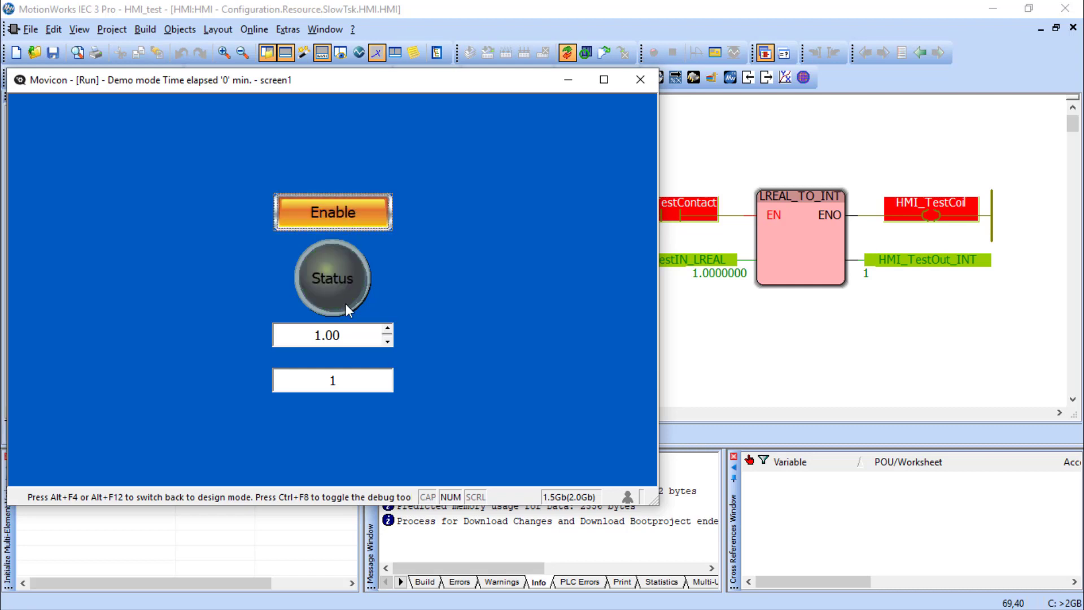
Enter a new decimal input value, then toggle Enable to confirm the PLC receives it
{"action": "left_click", "coordinate": [348, 334]}
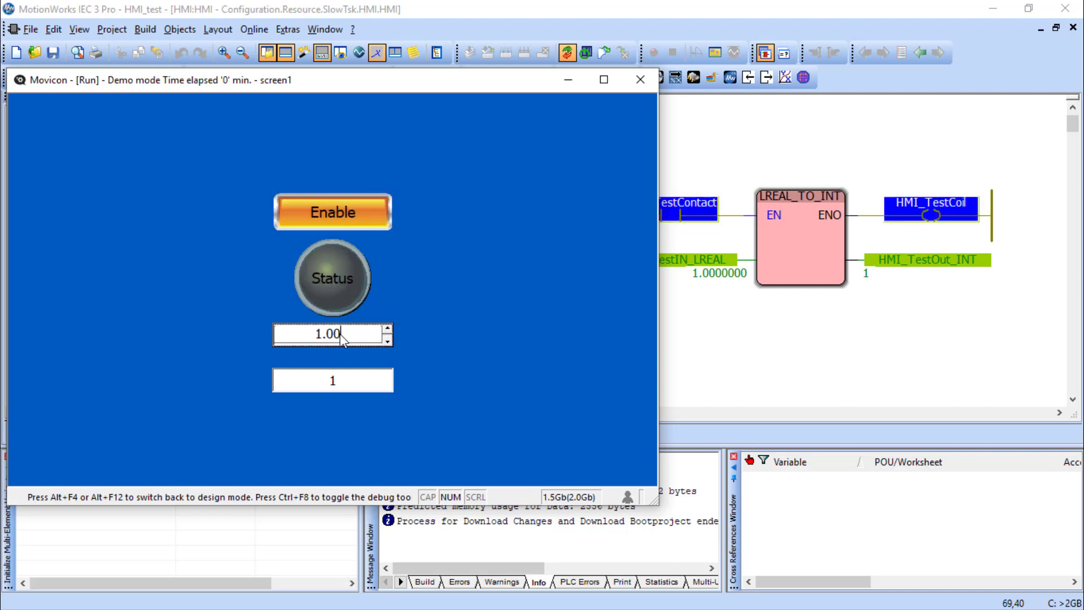
{"action": "key", "text": "BackSpace"}
{"action": "type", "text": "98"}
{"action": "key", "text": "Return"}
{"action": "left_click", "coordinate": [361, 221]}
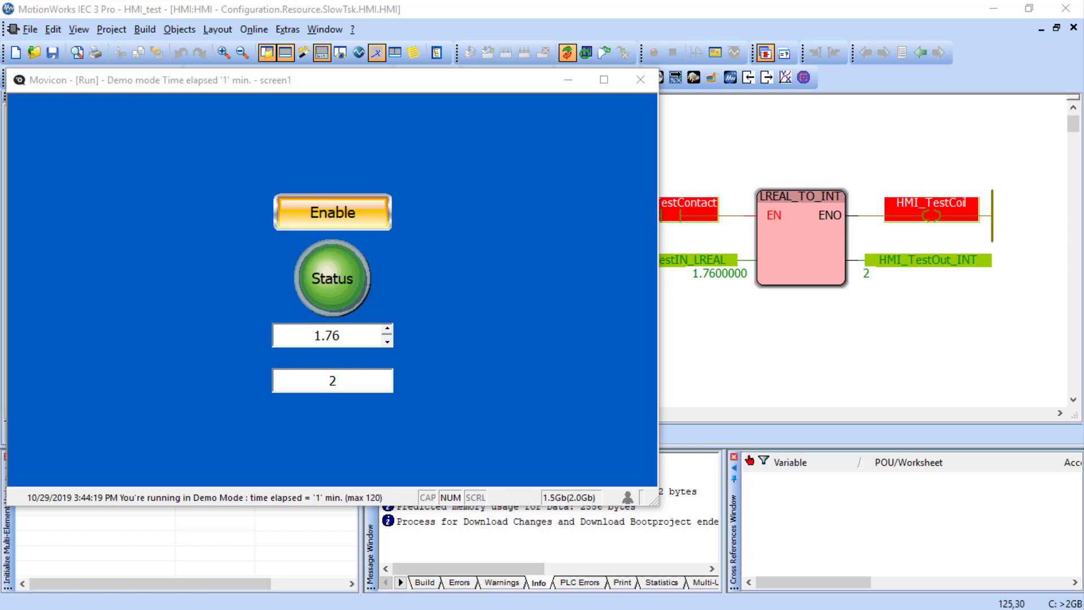
{"action": "left_click", "coordinate": [355, 218]}
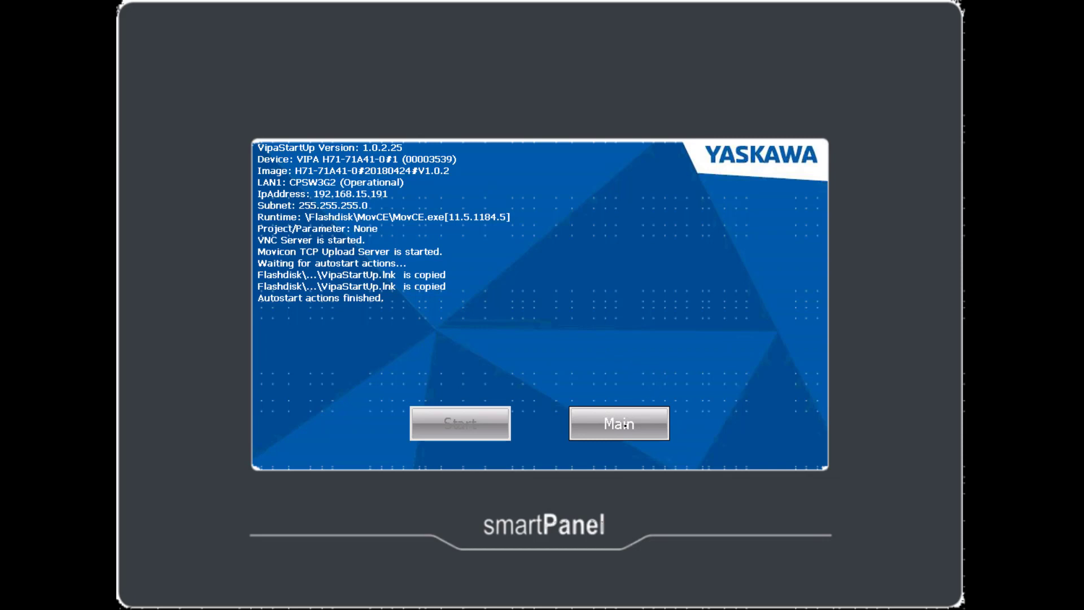
Tap Main on the VipaStartUp screen to show the panel's main menu
{"action": "left_click", "coordinate": [624, 432]}
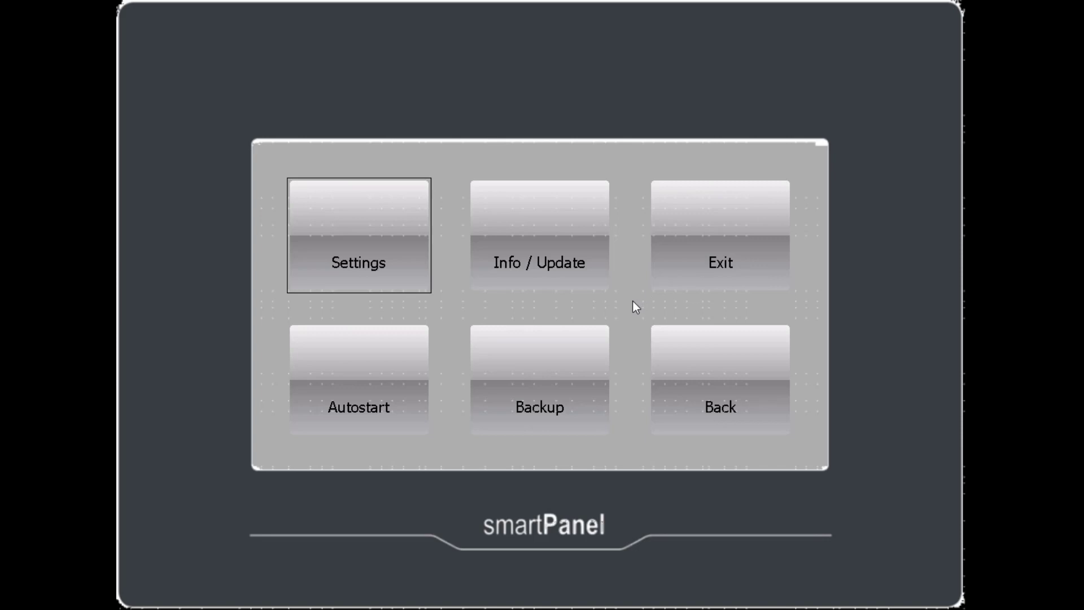
Review the CPSW3G2 adapter's LAN IP settings, save them permanently, and open Control Panel Date/Time
{"action": "left_click", "coordinate": [362, 262]}
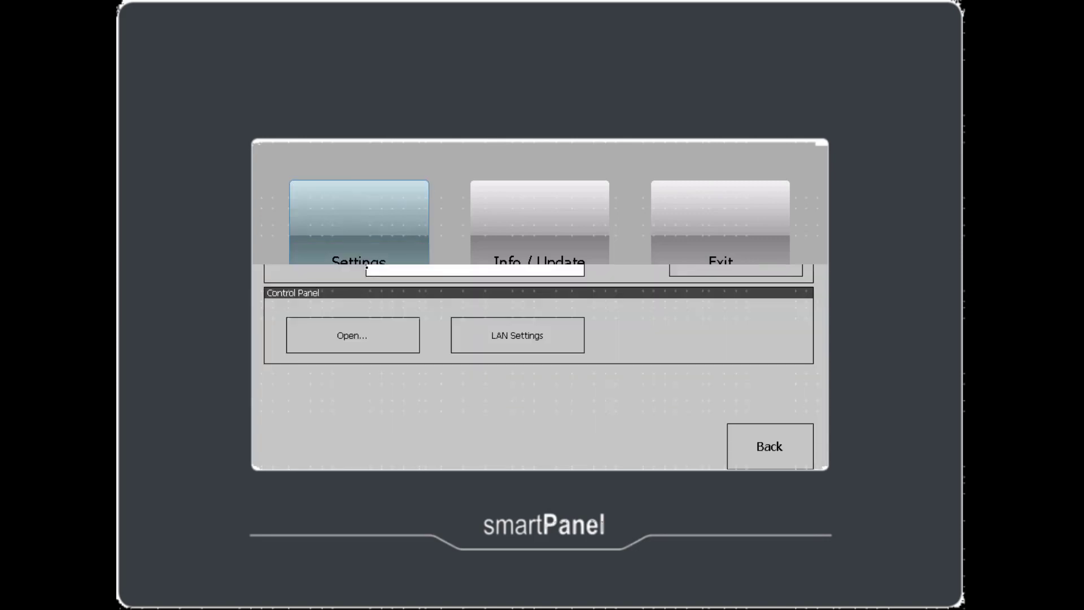
{"action": "left_click", "coordinate": [491, 333]}
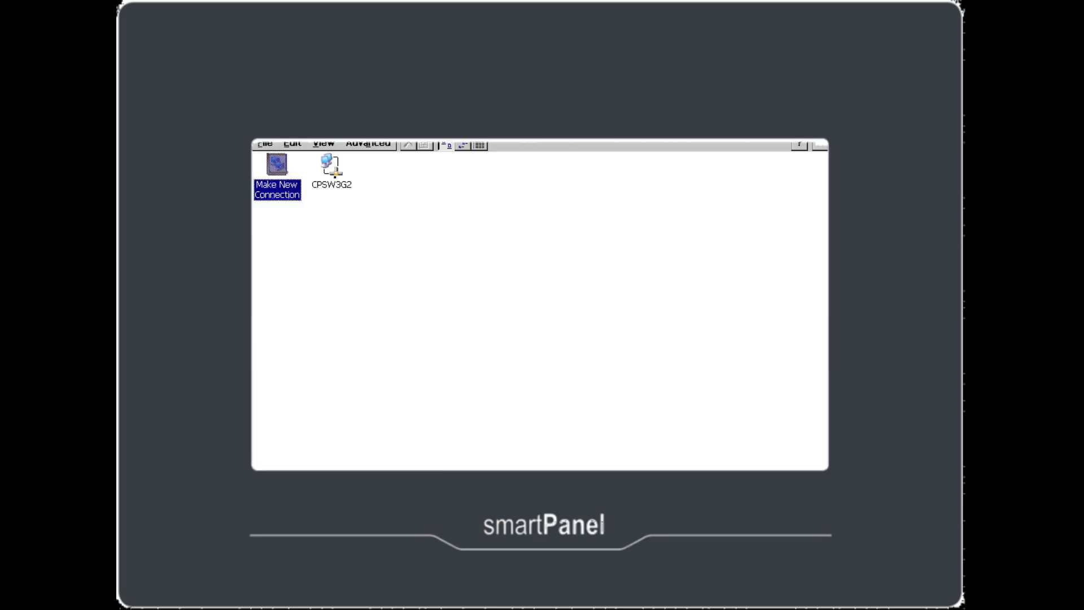
{"action": "double_click", "coordinate": [331, 169]}
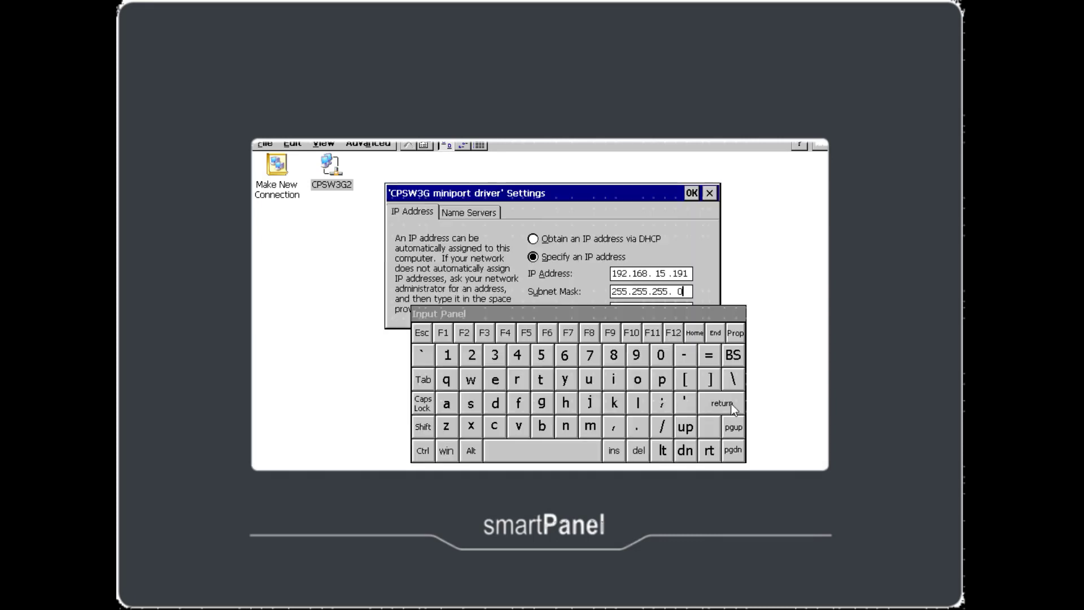
{"action": "left_click", "coordinate": [726, 405]}
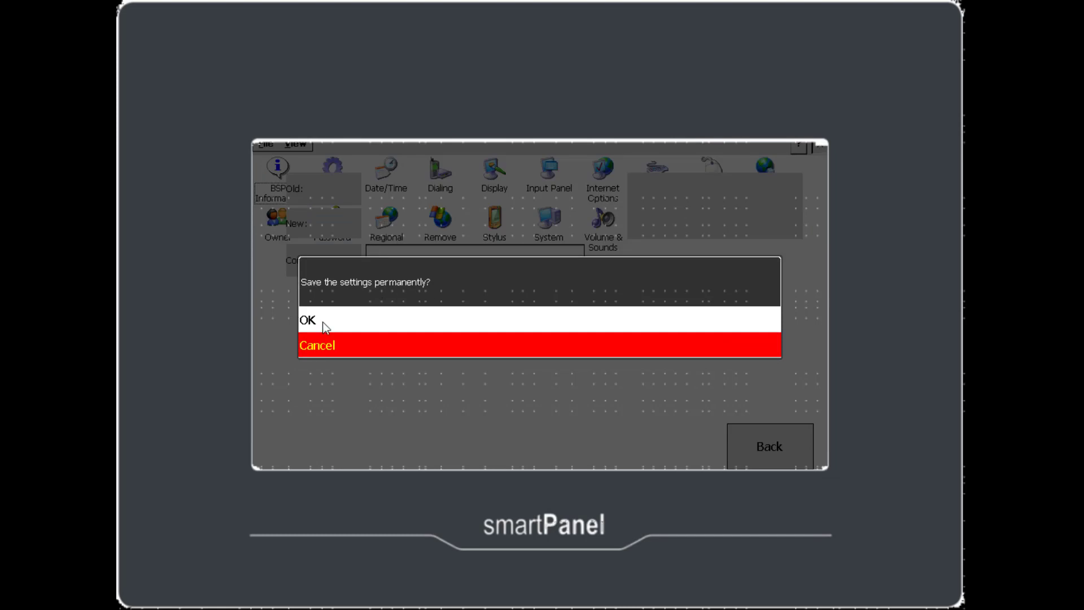
{"action": "left_click", "coordinate": [317, 327]}
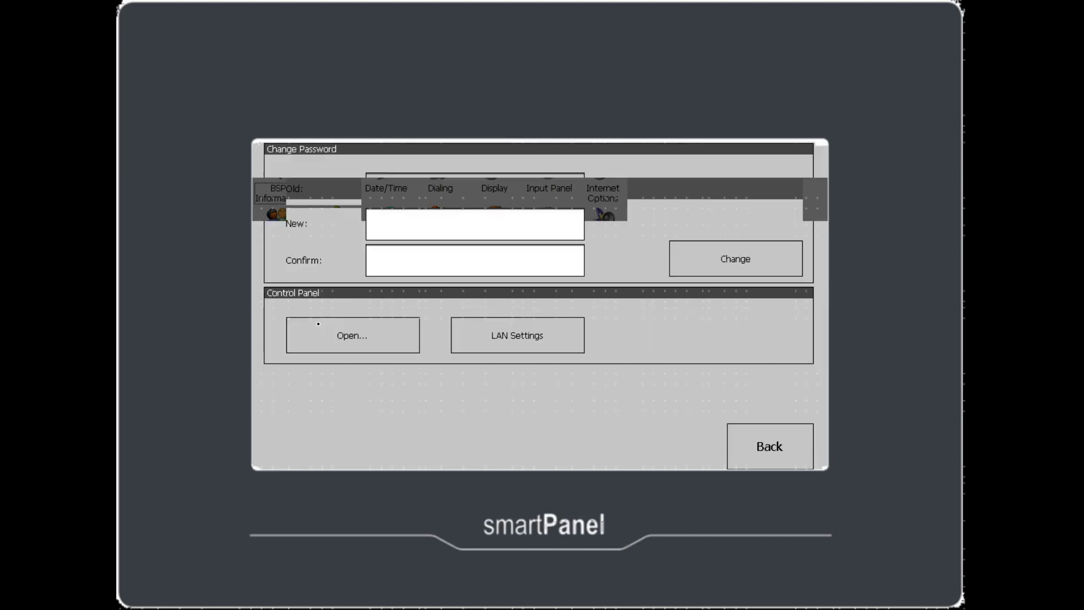
{"action": "left_click", "coordinate": [362, 339]}
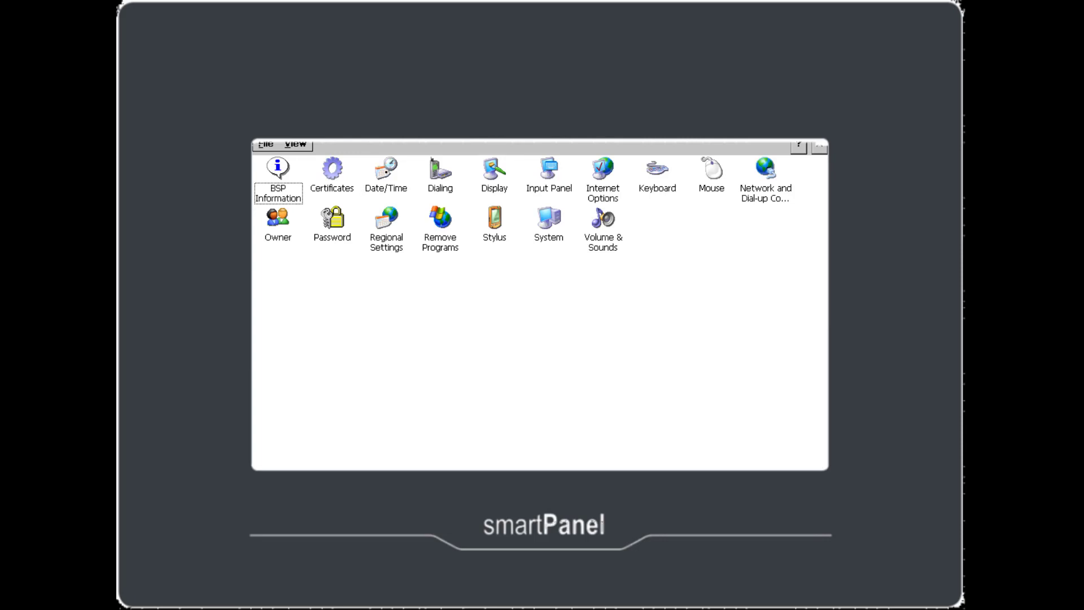
{"action": "double_click", "coordinate": [386, 169]}
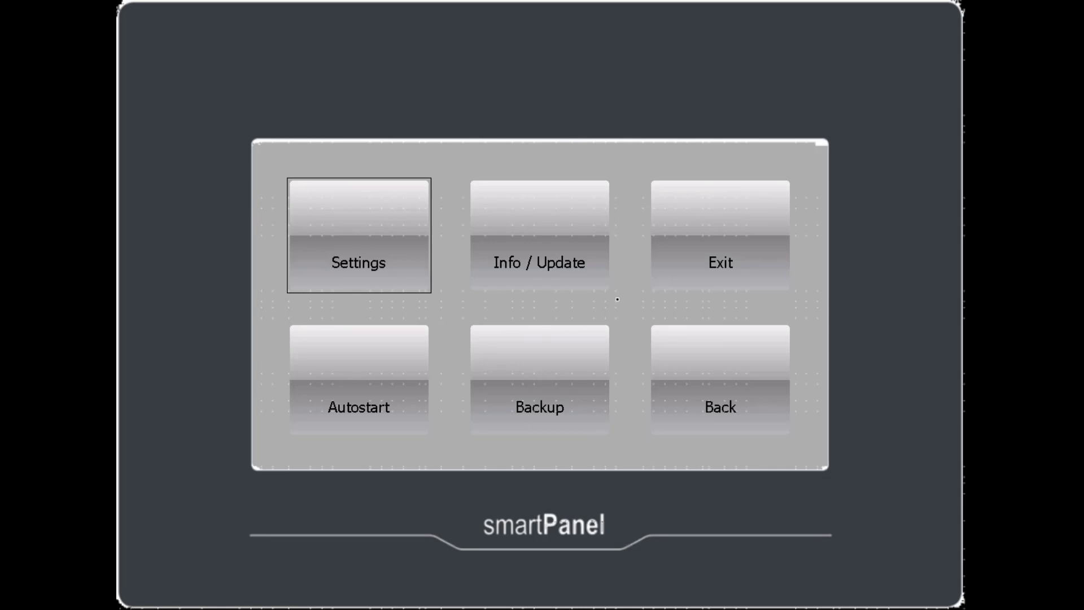
Open the panel's Autostart page to review the runtime and quickstart5 project paths
{"action": "left_click", "coordinate": [356, 398]}
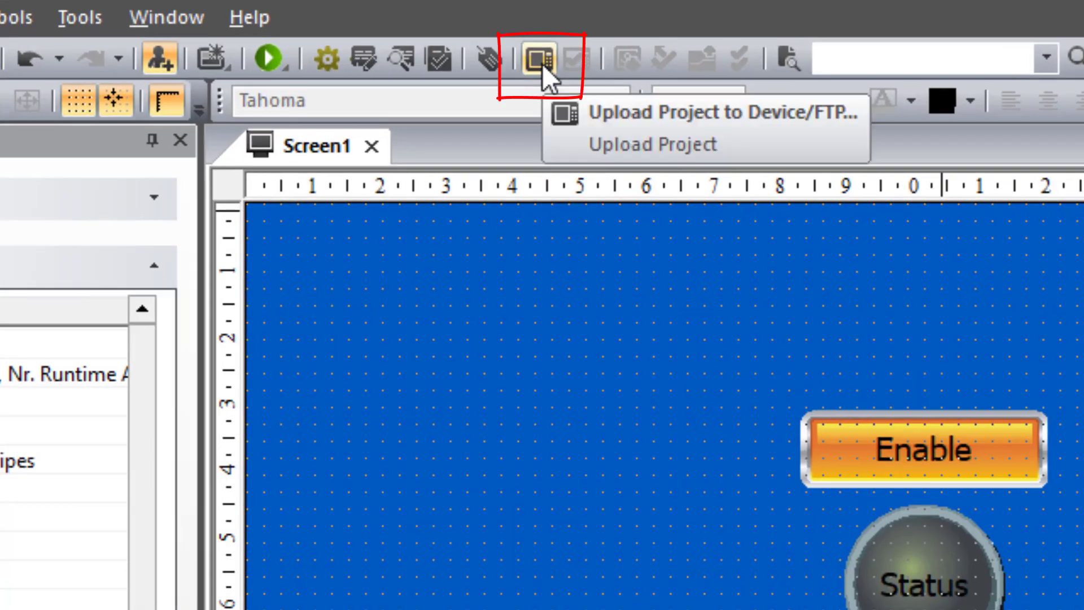
Set the upload path to \Flashdisk\MovPRJ\, try uploading, and decline at the startup-screen warning
{"action": "left_click", "coordinate": [542, 63]}
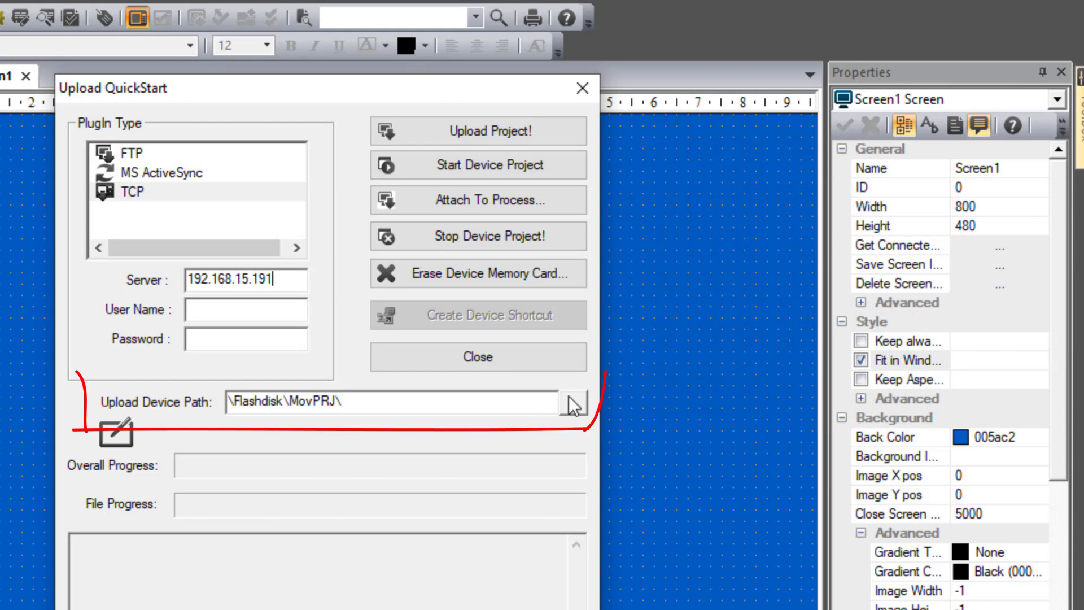
{"action": "left_click", "coordinate": [577, 401]}
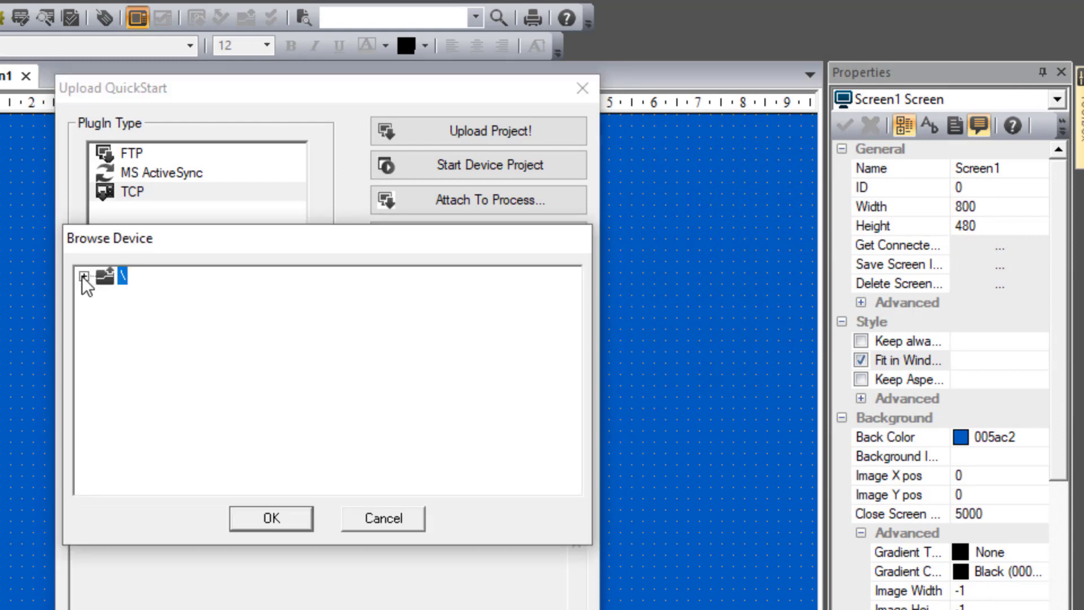
{"action": "left_click", "coordinate": [84, 276]}
{"action": "left_click", "coordinate": [105, 312]}
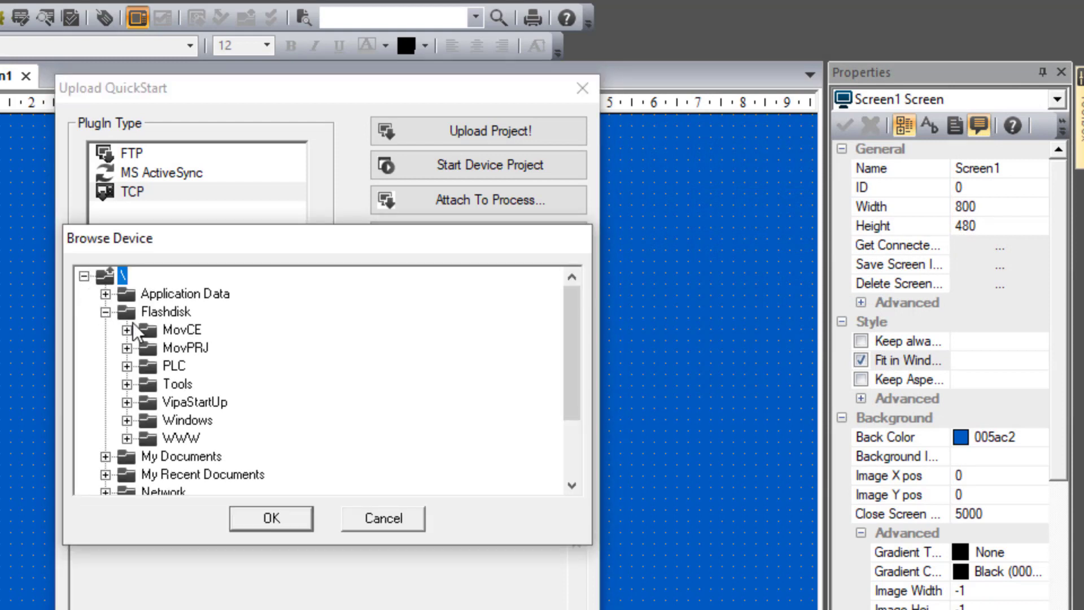
{"action": "left_click", "coordinate": [209, 352]}
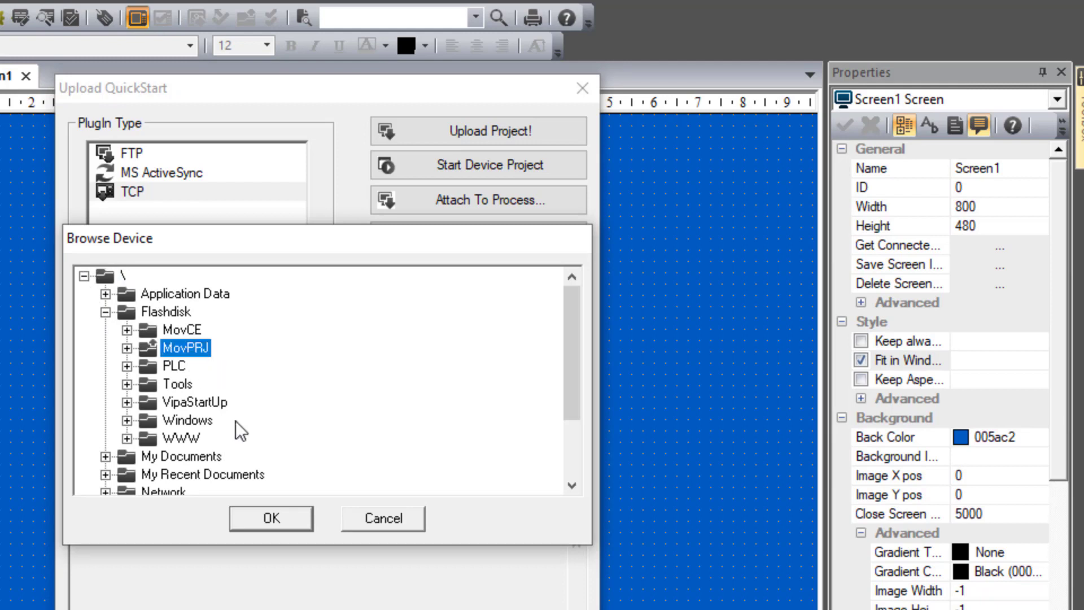
{"action": "left_click", "coordinate": [276, 517]}
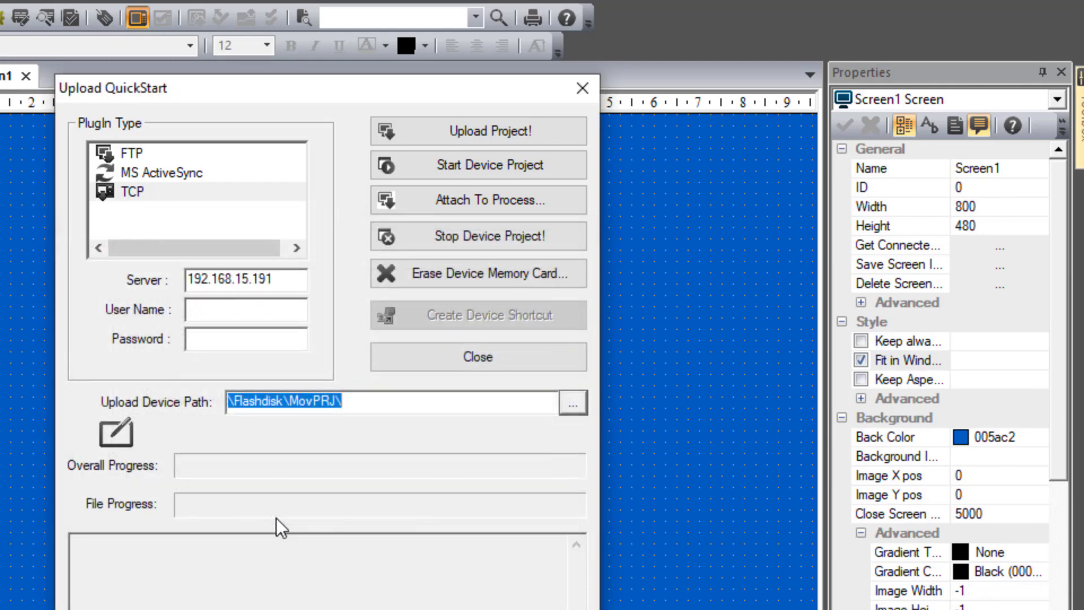
{"action": "left_click", "coordinate": [442, 128]}
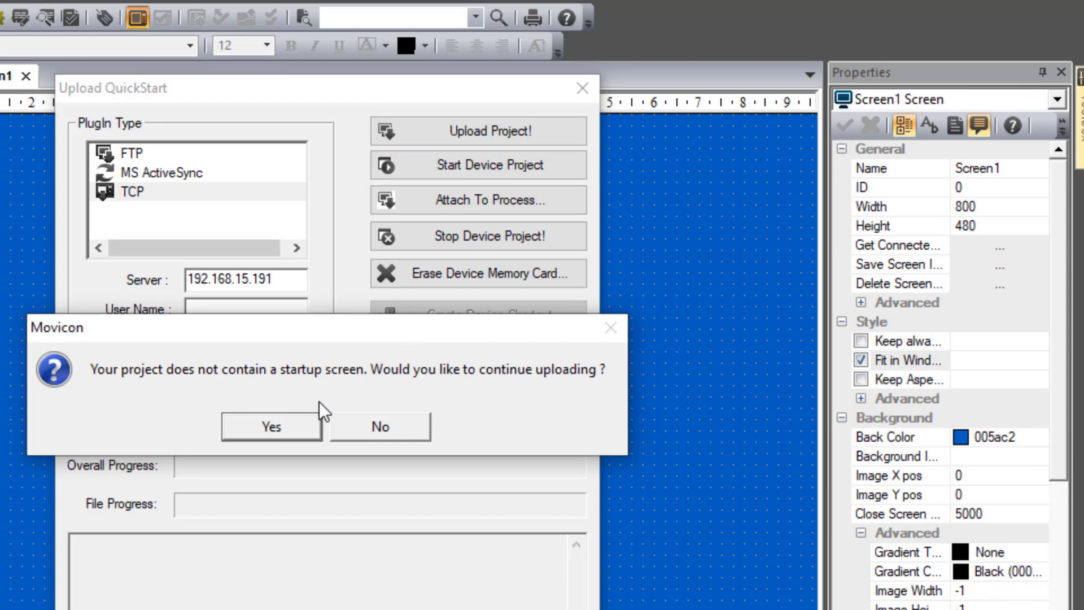
{"action": "left_click", "coordinate": [401, 426]}
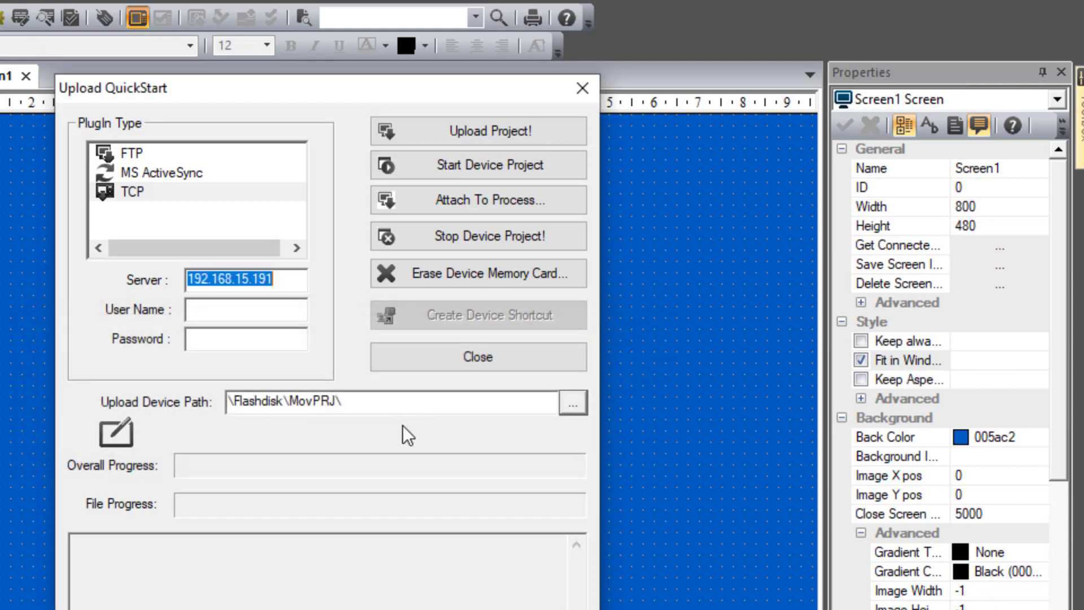
Close the upload dialog and choose Screen1 as the QuickStart project's Startup Screen
{"action": "left_click", "coordinate": [581, 92]}
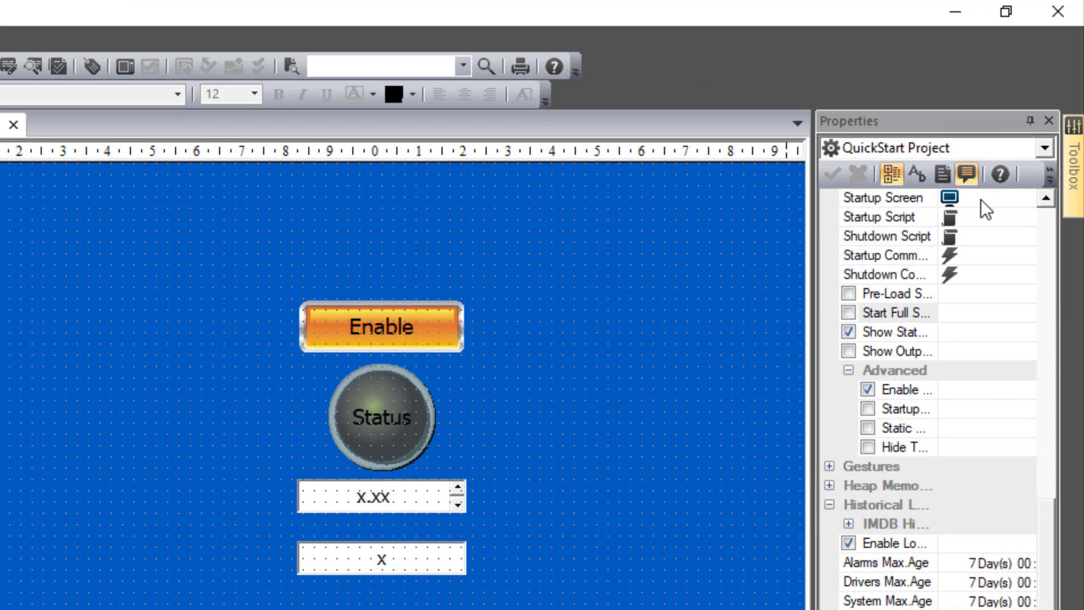
{"action": "left_click", "coordinate": [980, 199]}
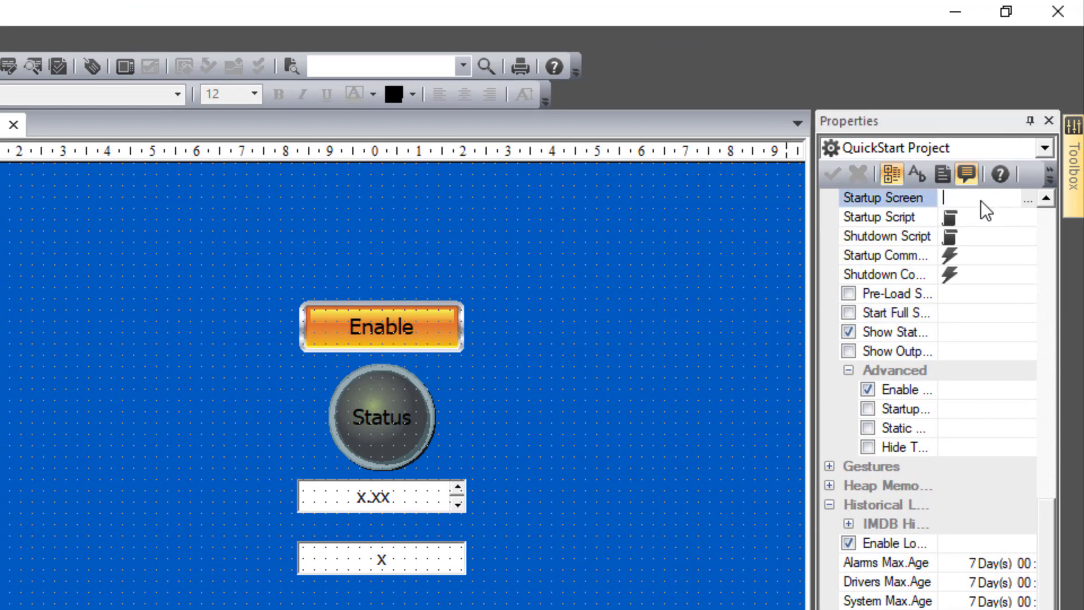
{"action": "left_click", "coordinate": [1028, 200]}
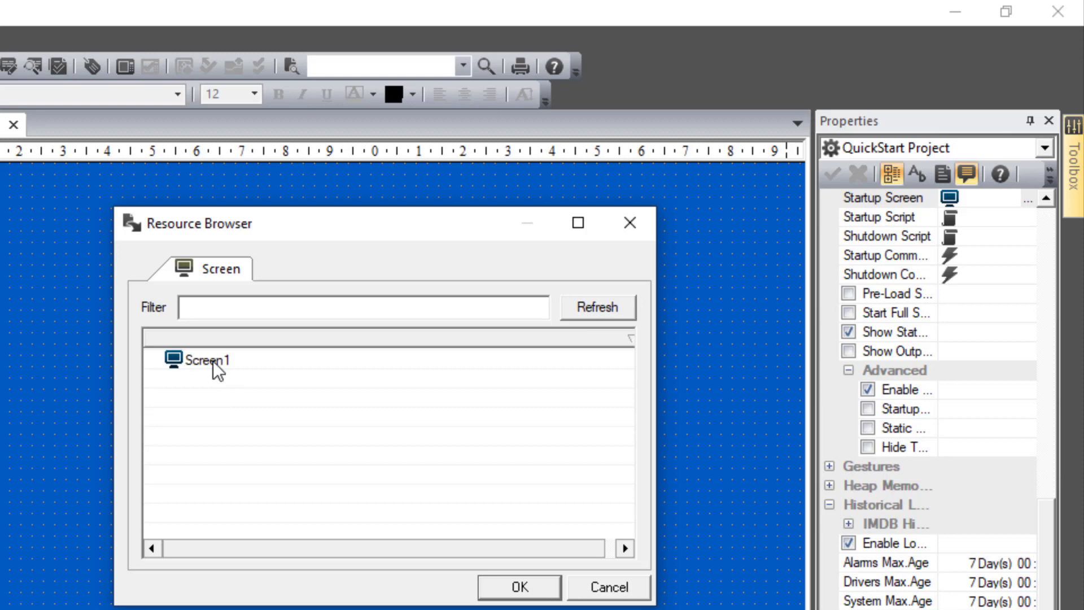
{"action": "double_click", "coordinate": [215, 364]}
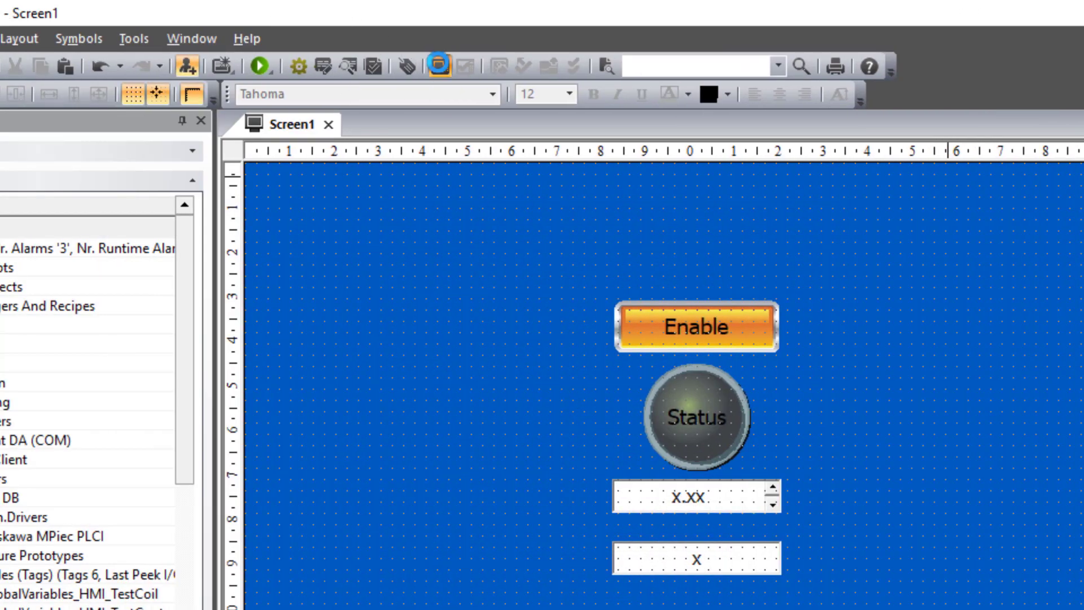
Upload the QuickStart project to the smartPanel using Default Speed (Local Network)
{"action": "left_click", "coordinate": [439, 65]}
{"action": "left_click", "coordinate": [796, 178]}
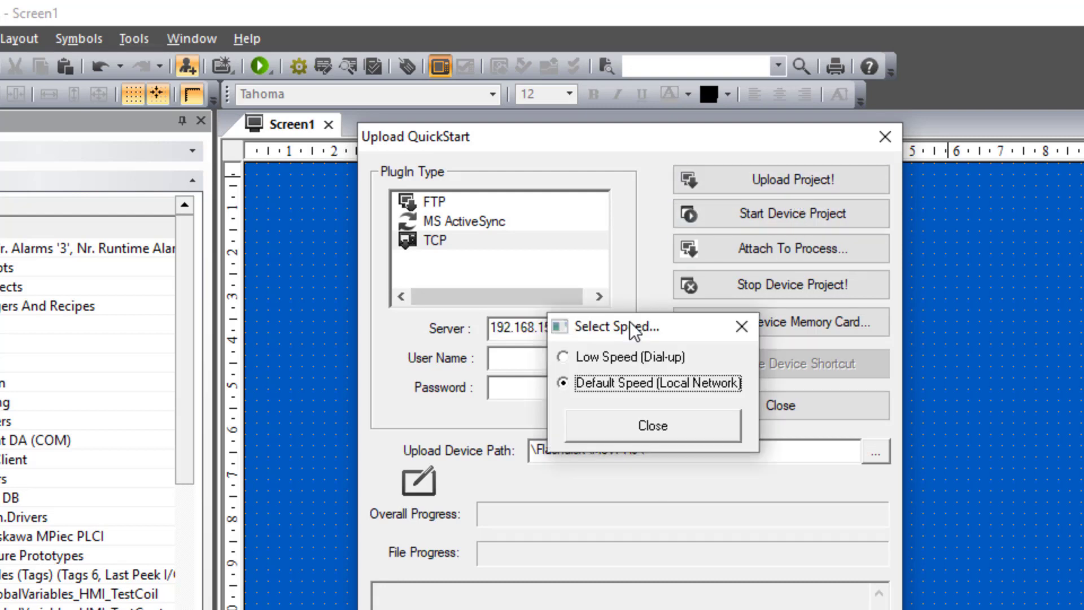
{"action": "left_click", "coordinate": [673, 425]}
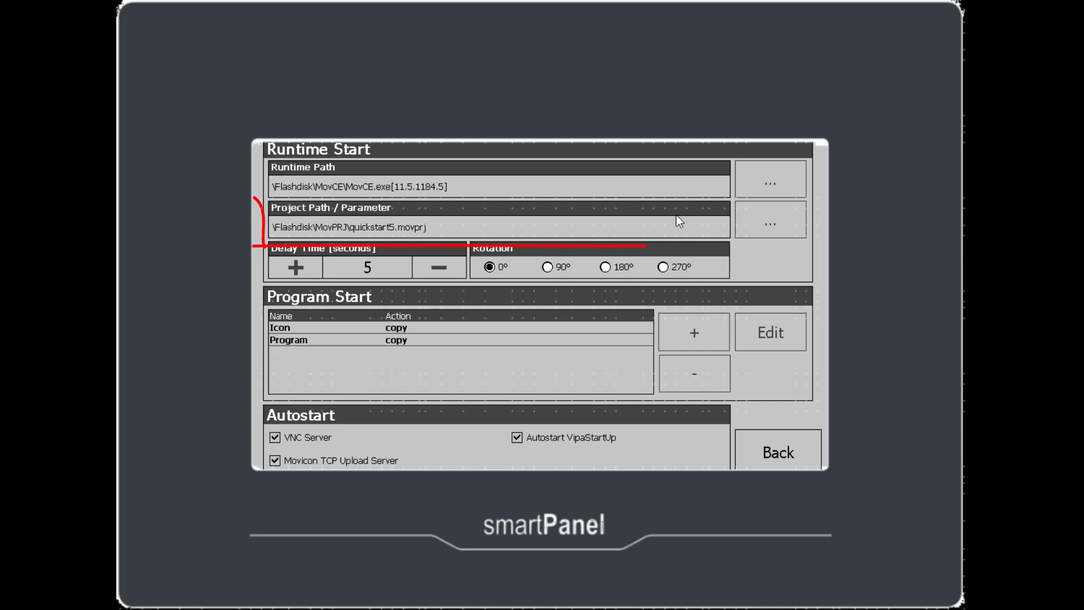
Choose \Flashdisk\MovPRJ\quickstart.movprj as the autostart project and go back to the startup info screen
{"action": "left_click", "coordinate": [770, 229]}
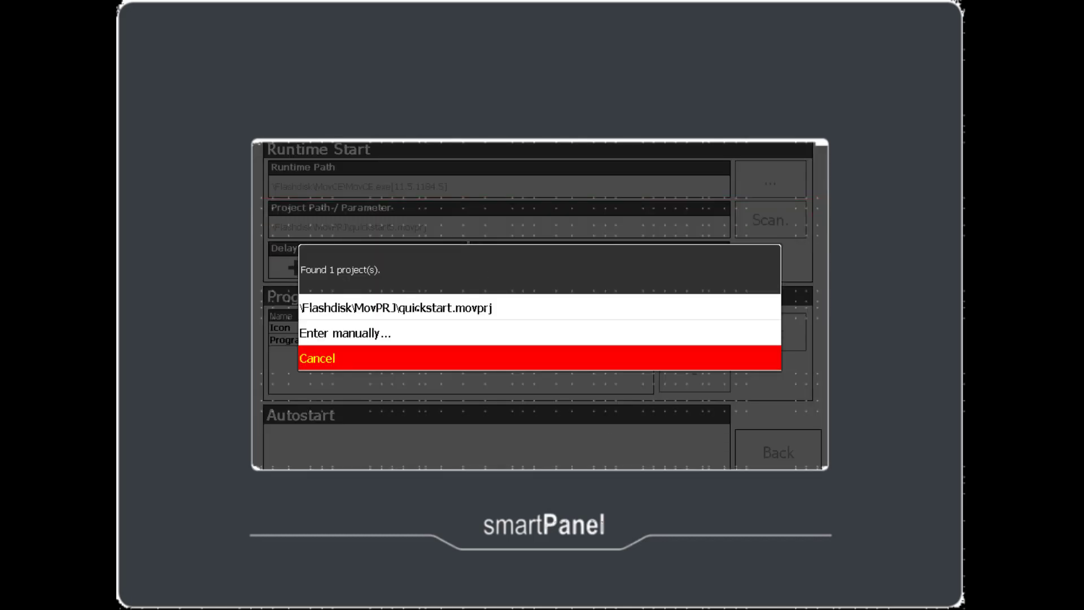
{"action": "left_click", "coordinate": [395, 307]}
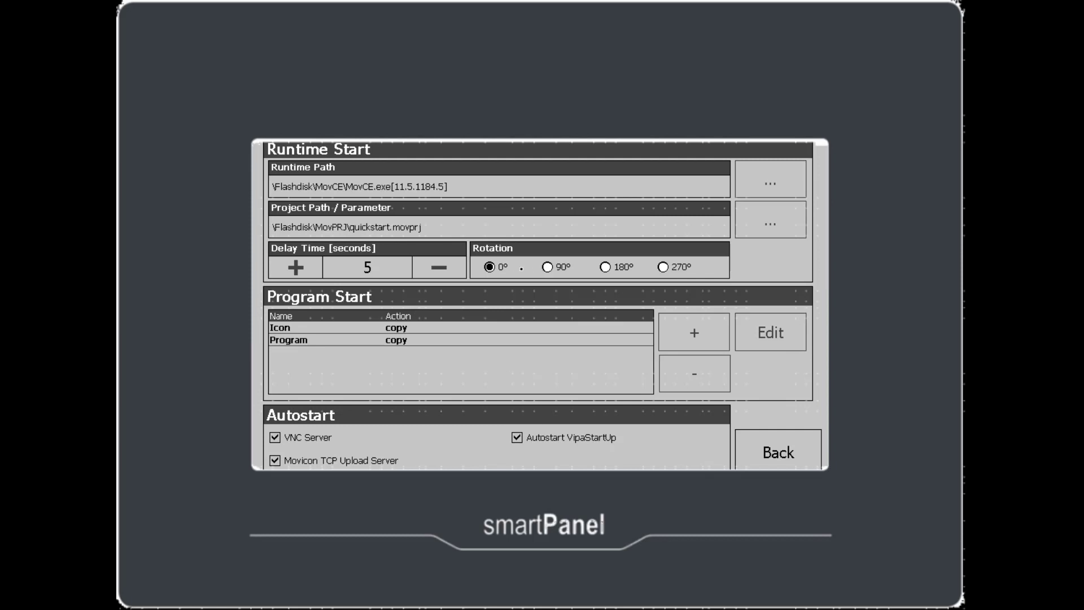
{"action": "left_click", "coordinate": [770, 452]}
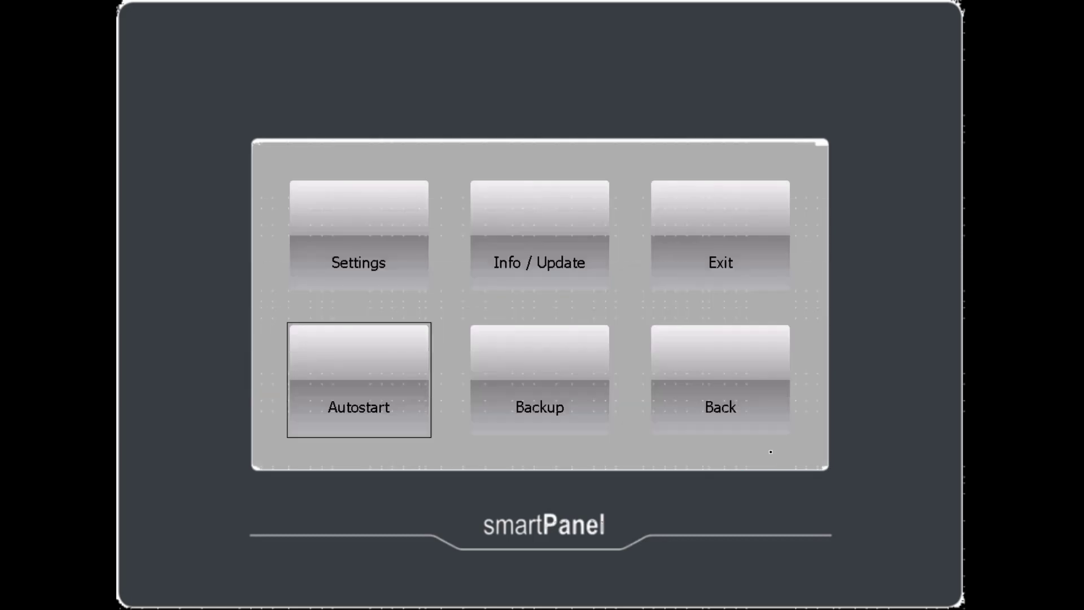
{"action": "left_click", "coordinate": [728, 410]}
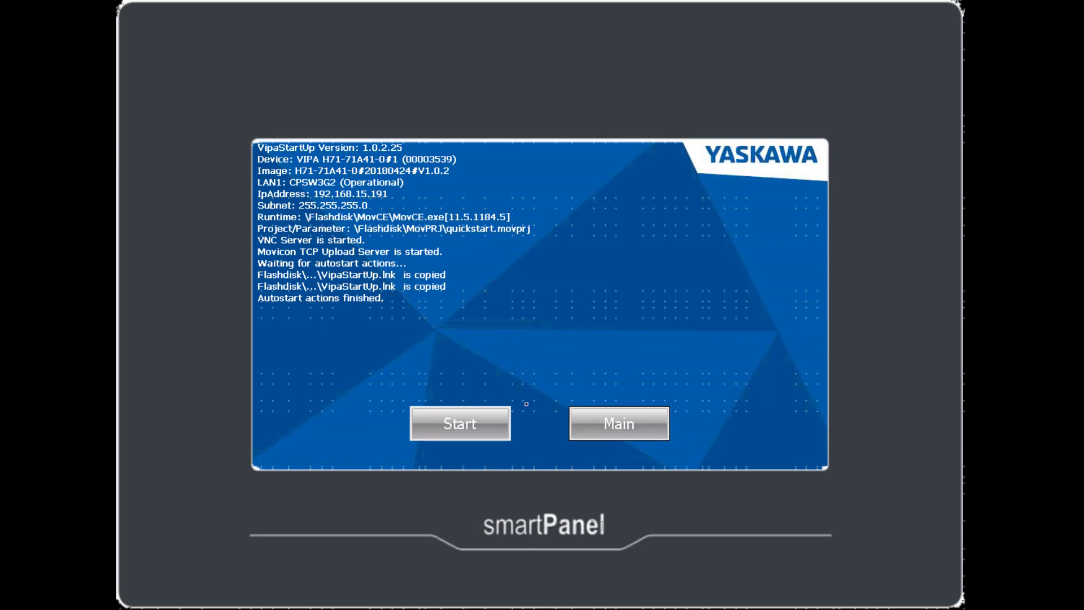
Launch the Movicon CE runtime, toggle Enable on then off, and raise the decimal value to 3.76
{"action": "left_click", "coordinate": [470, 428]}
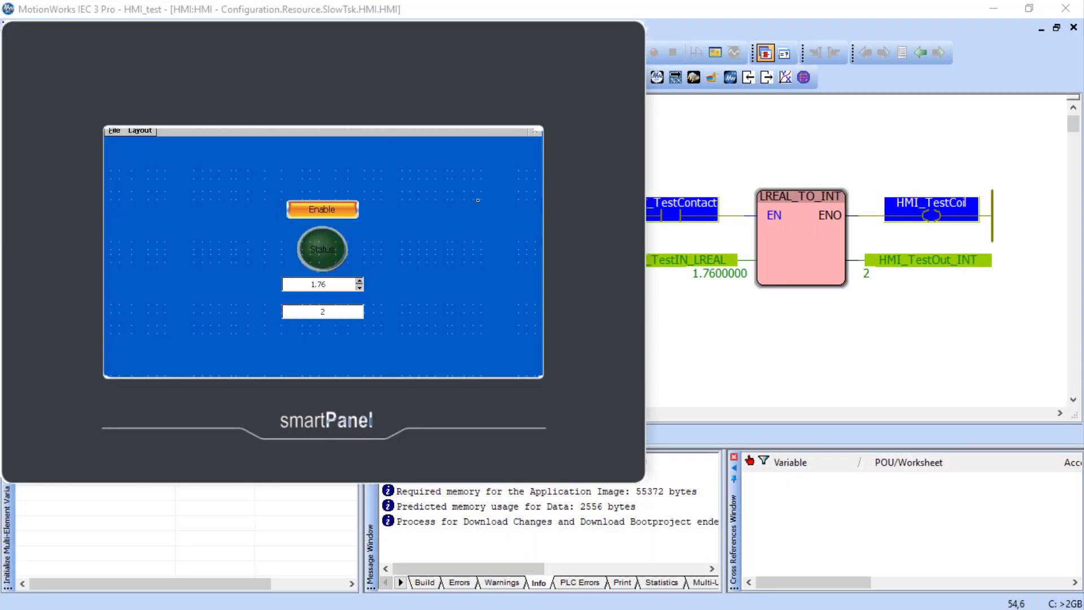
{"action": "left_click", "coordinate": [337, 210]}
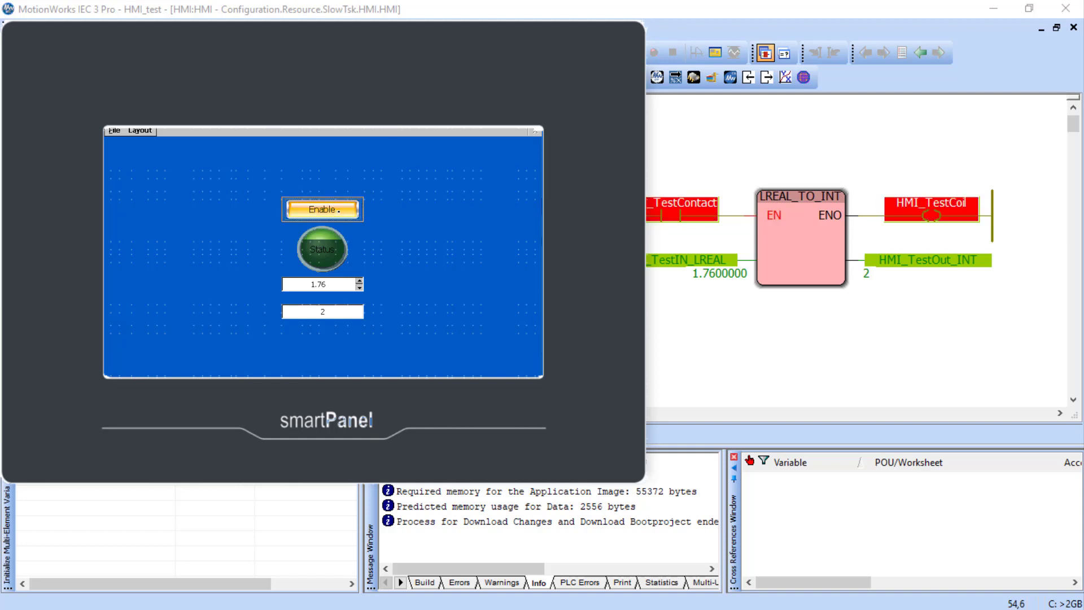
{"action": "left_click", "coordinate": [342, 217]}
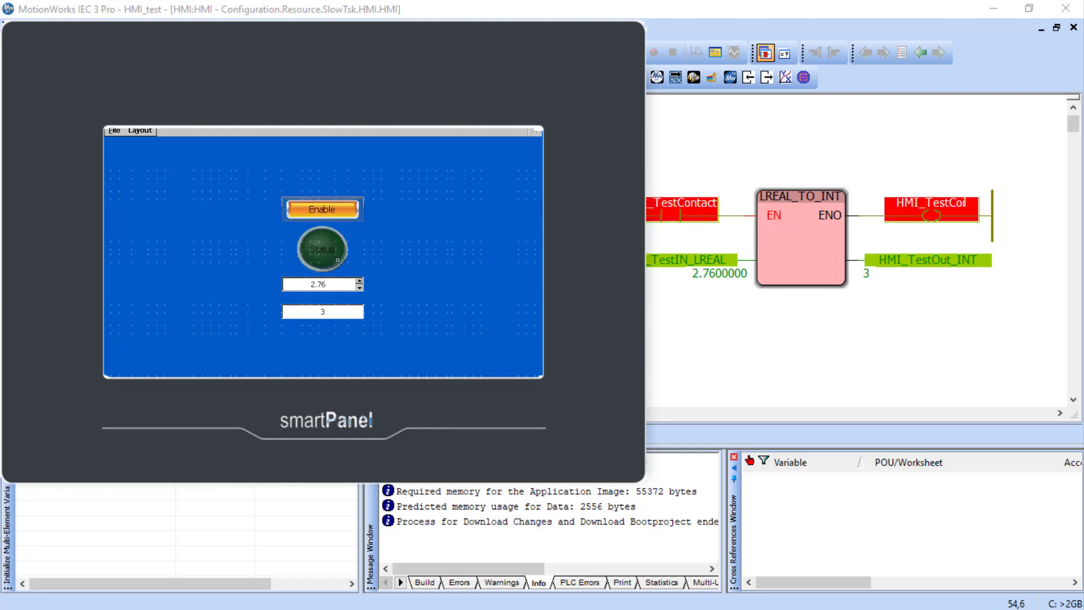
{"action": "left_click", "coordinate": [359, 281]}
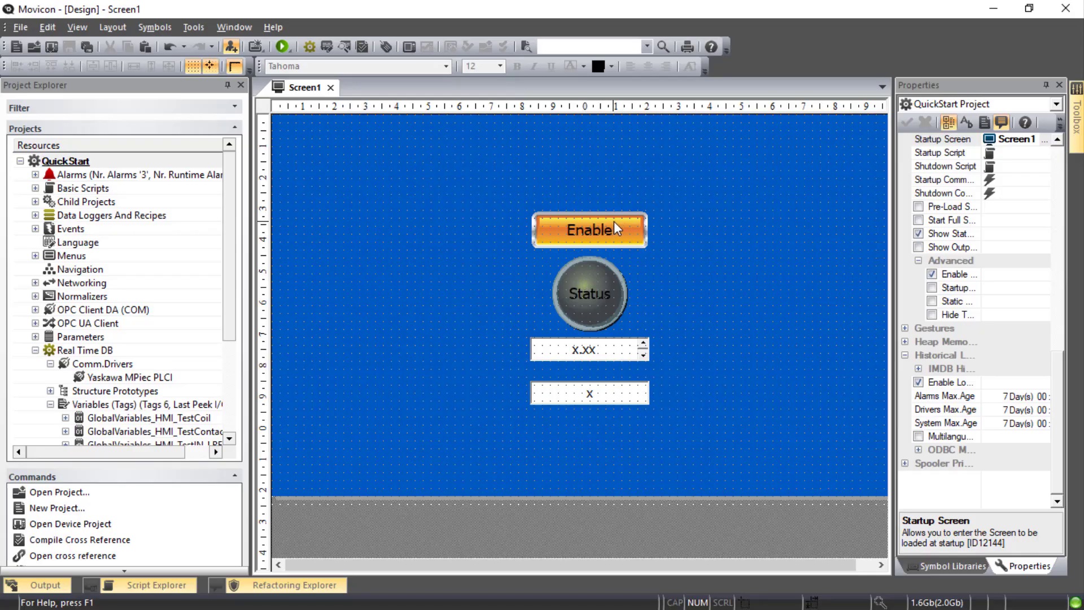
Move the Enable button and Status light together to the left of and below the edit boxes
{"action": "left_click", "coordinate": [515, 197]}
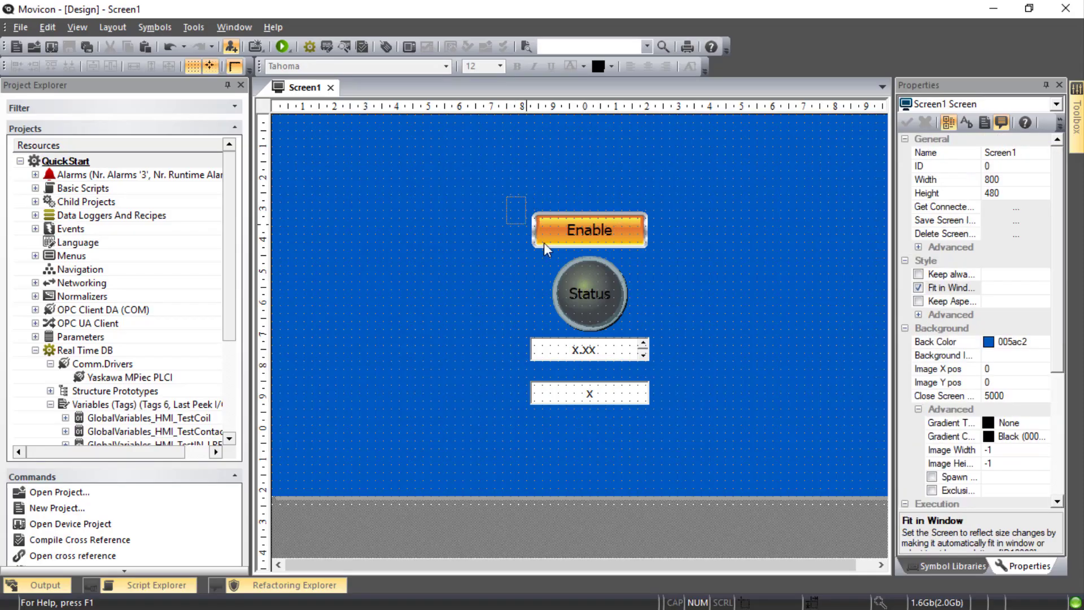
{"action": "left_click_drag", "start_coordinate": [673, 325], "coordinate": [506, 195]}
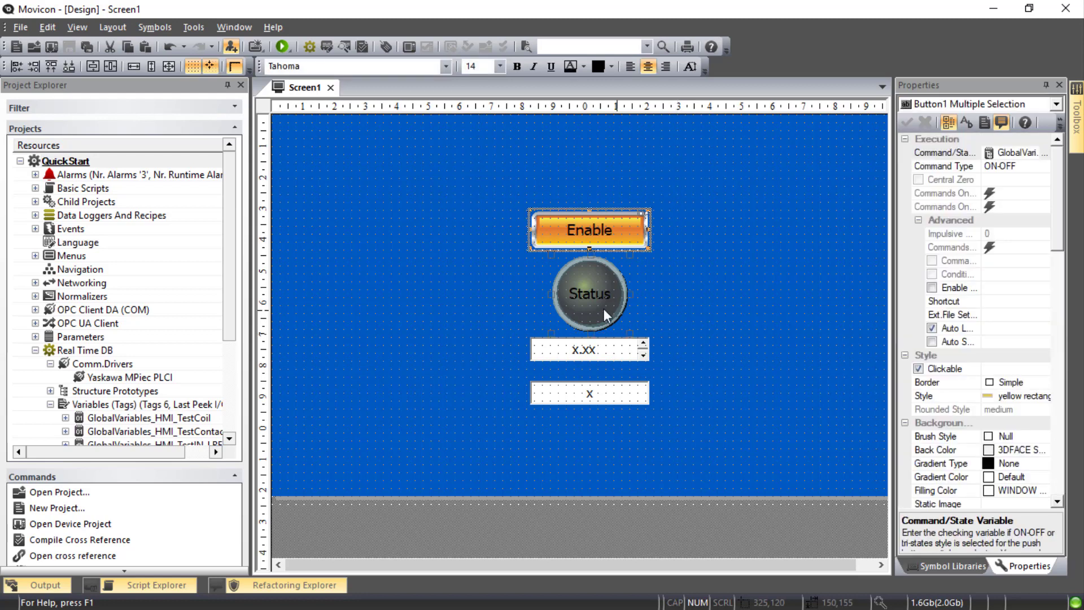
{"action": "left_click_drag", "start_coordinate": [588, 290], "coordinate": [445, 374]}
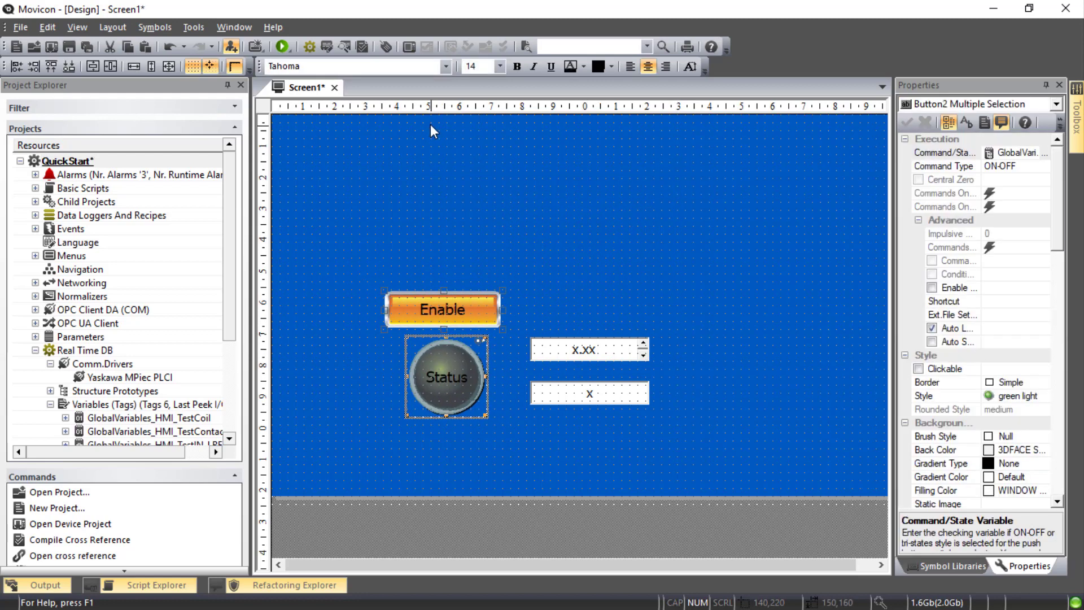
Re-upload QuickStart to the panel at default speed, overwriting all existing files
{"action": "left_click", "coordinate": [409, 46]}
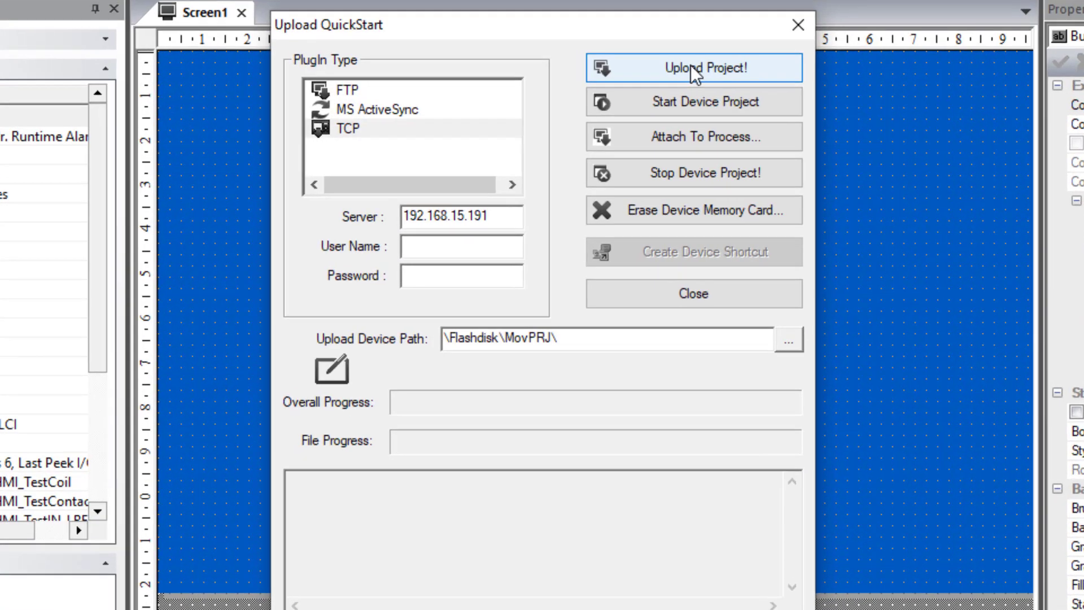
{"action": "left_click", "coordinate": [646, 124]}
{"action": "left_click", "coordinate": [568, 415]}
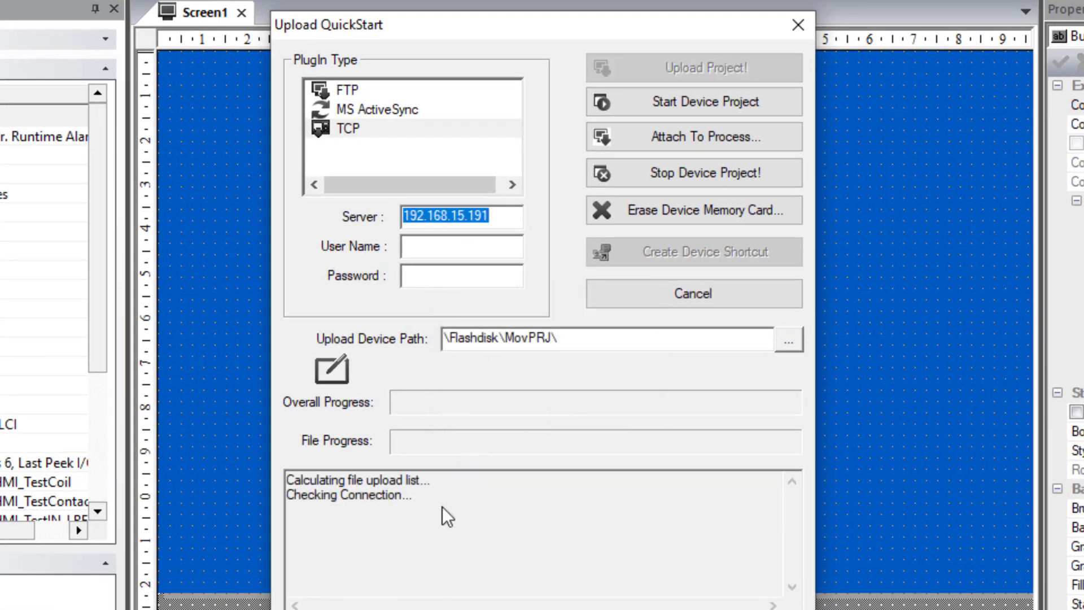
{"action": "left_click", "coordinate": [435, 351]}
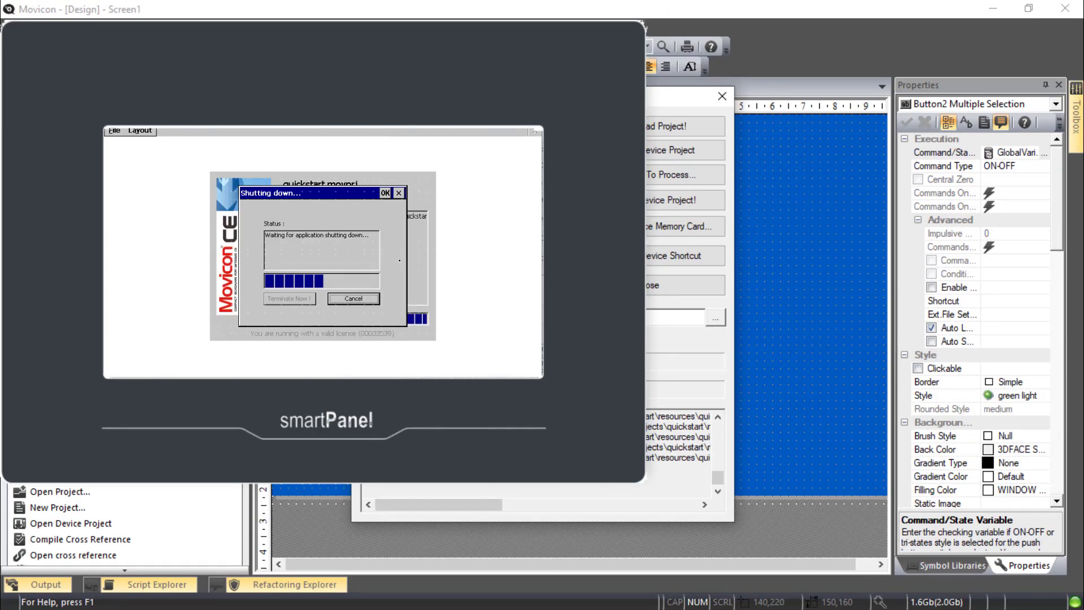
{"action": "left_click", "coordinate": [722, 96]}
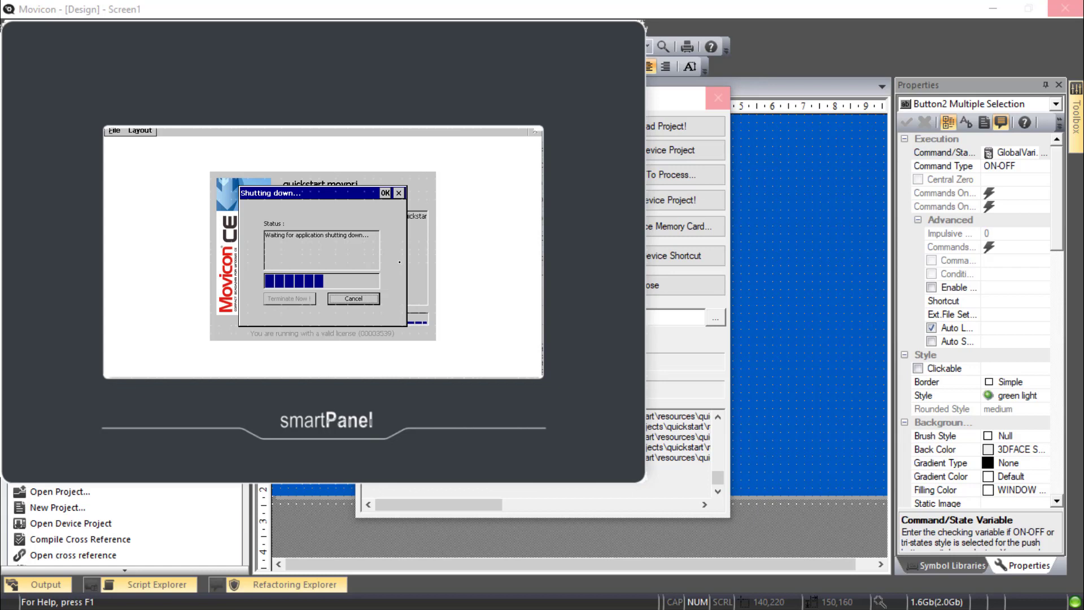